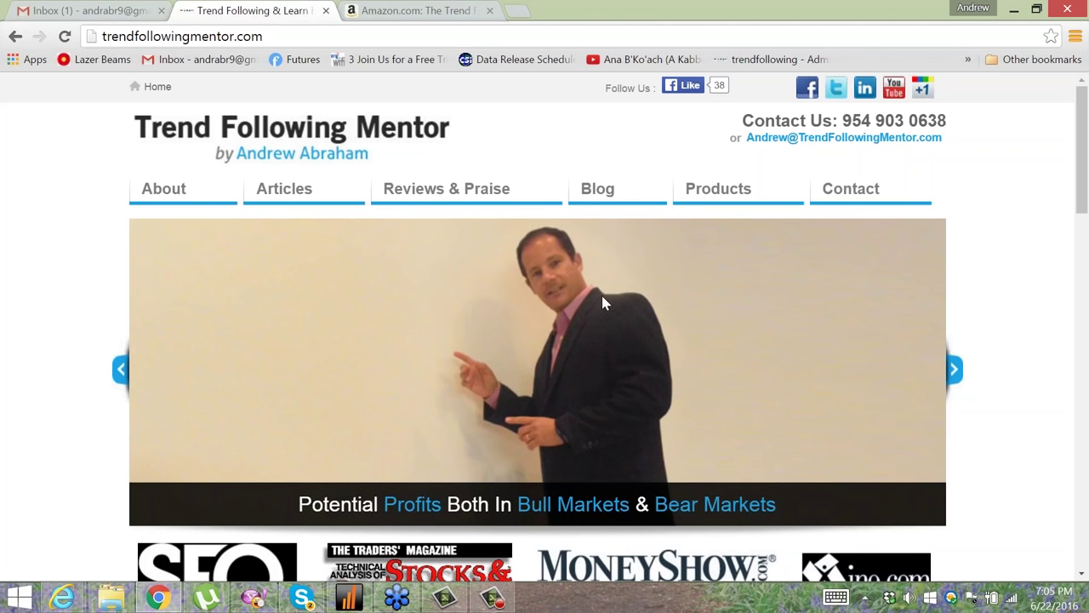
- Look through the Trend Following Mentor home page, including its reviews, products and footer disclaimers
{"action": "scroll", "coordinate": [603, 302], "scroll_direction": "down", "scroll_amount": 10}
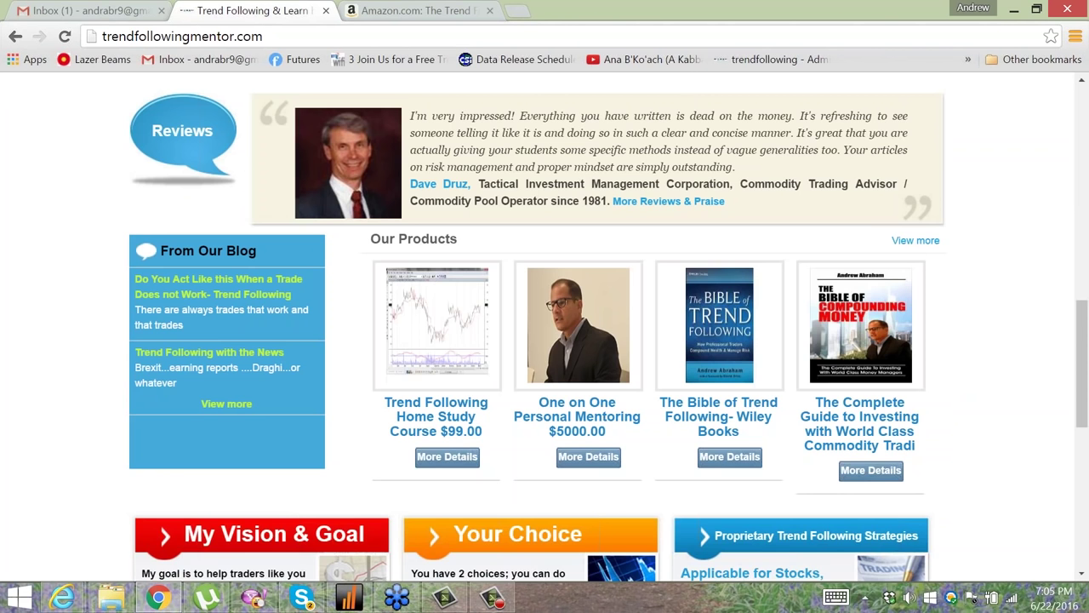
{"action": "scroll", "coordinate": [453, 442], "scroll_direction": "down", "scroll_amount": 8}
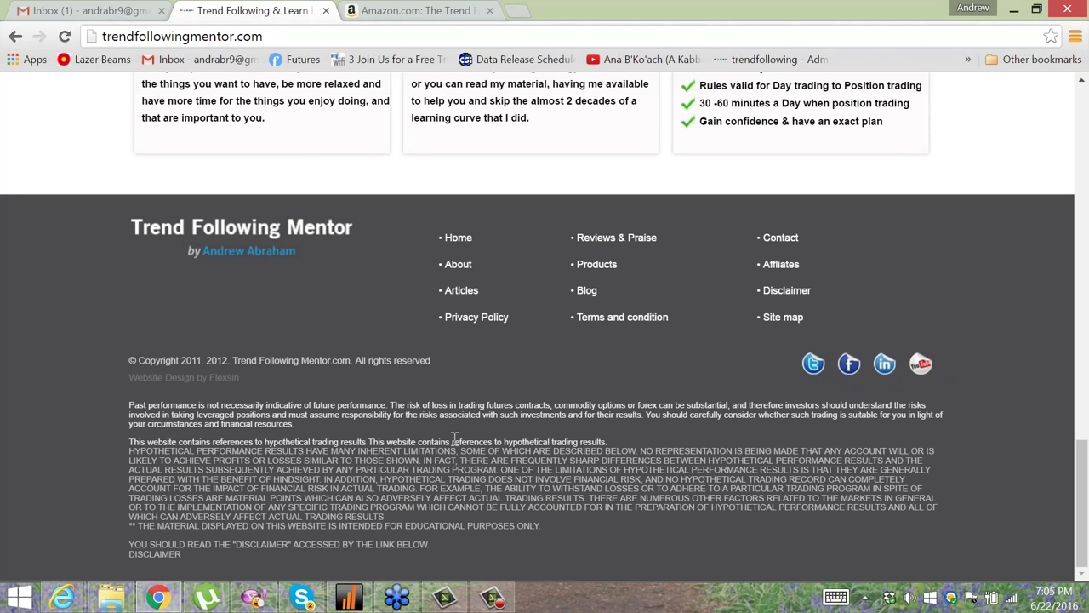
{"action": "scroll", "coordinate": [455, 438], "scroll_direction": "up", "scroll_amount": 1}
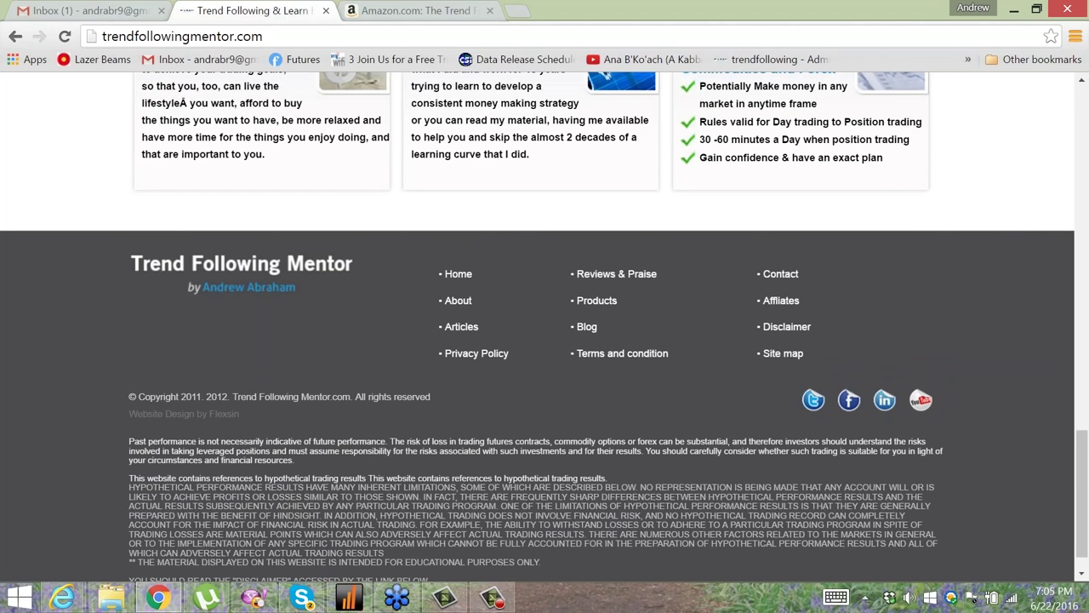
{"action": "scroll", "coordinate": [454, 438], "scroll_direction": "up", "scroll_amount": 10}
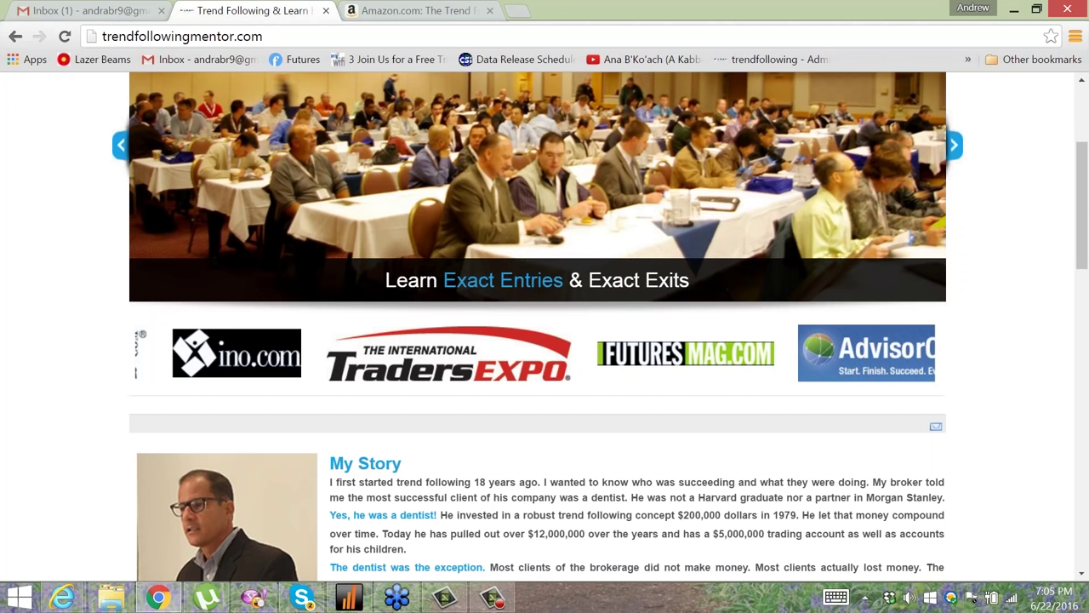
- On Amazon, search for the author's name plus "compounding your way to wealth" and open the paperback The Bible of Compounding Money
{"action": "key", "text": "ctrl+Tab"}
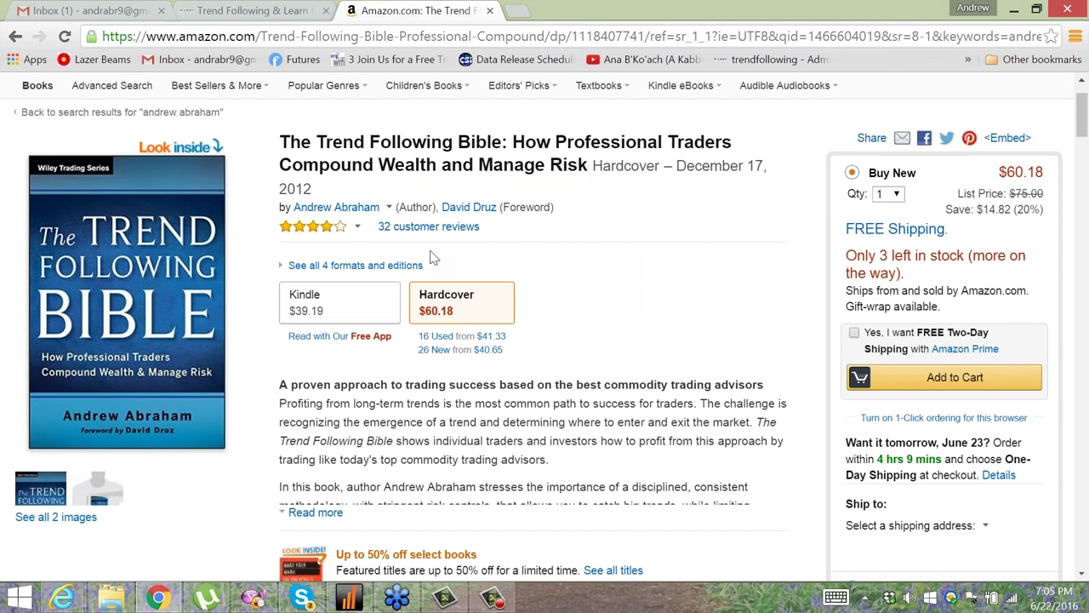
{"action": "scroll", "coordinate": [434, 257], "scroll_direction": "up", "scroll_amount": 1}
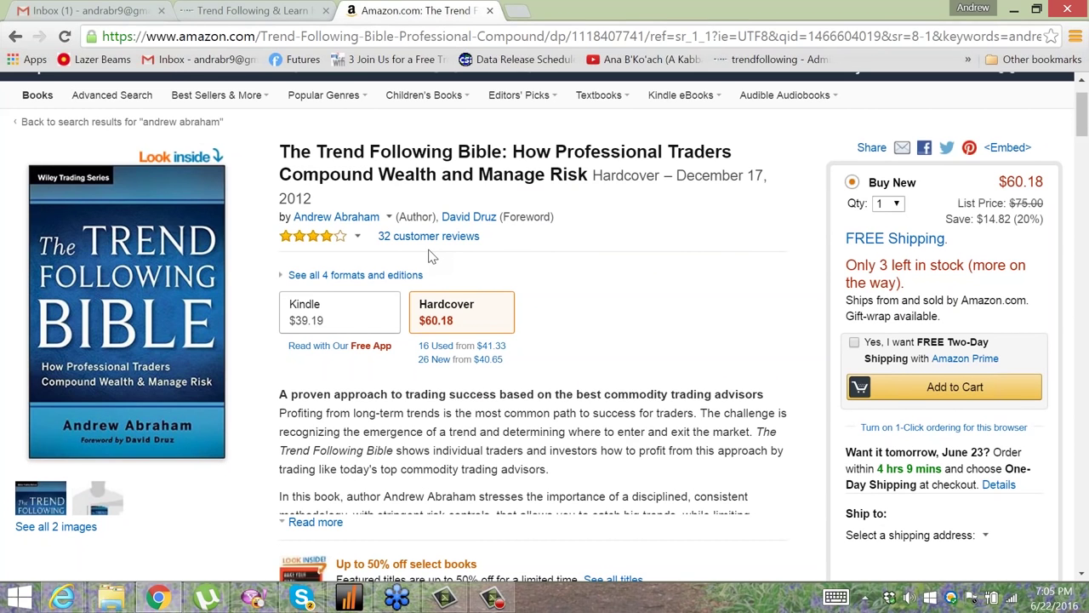
{"action": "scroll", "coordinate": [430, 257], "scroll_direction": "up", "scroll_amount": 1}
{"action": "type", "text": "y to w"}
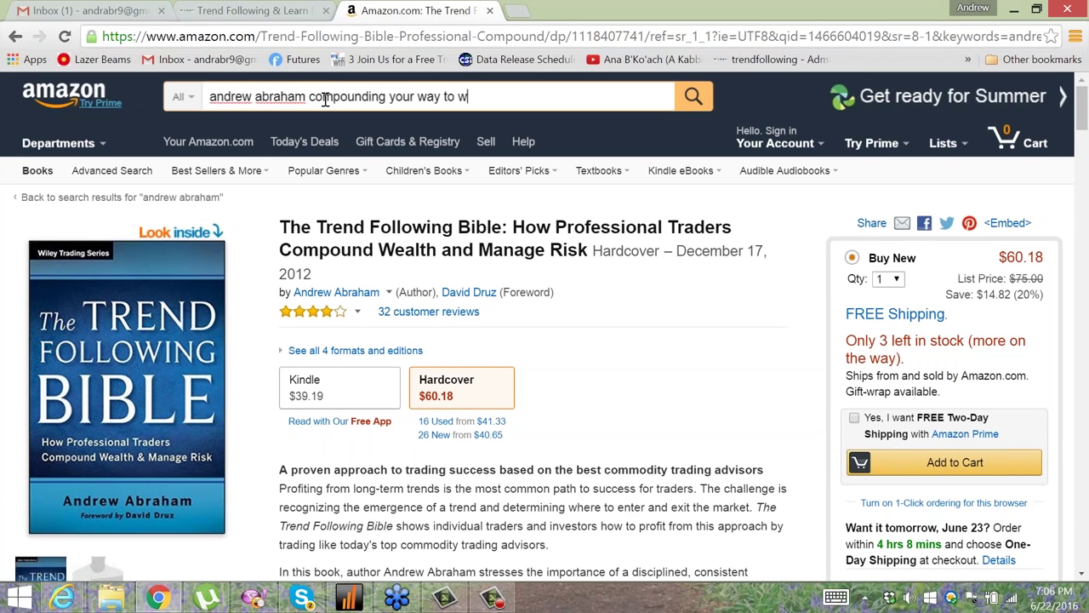
{"action": "type", "text": "ealth"}
{"action": "key", "text": "Return"}
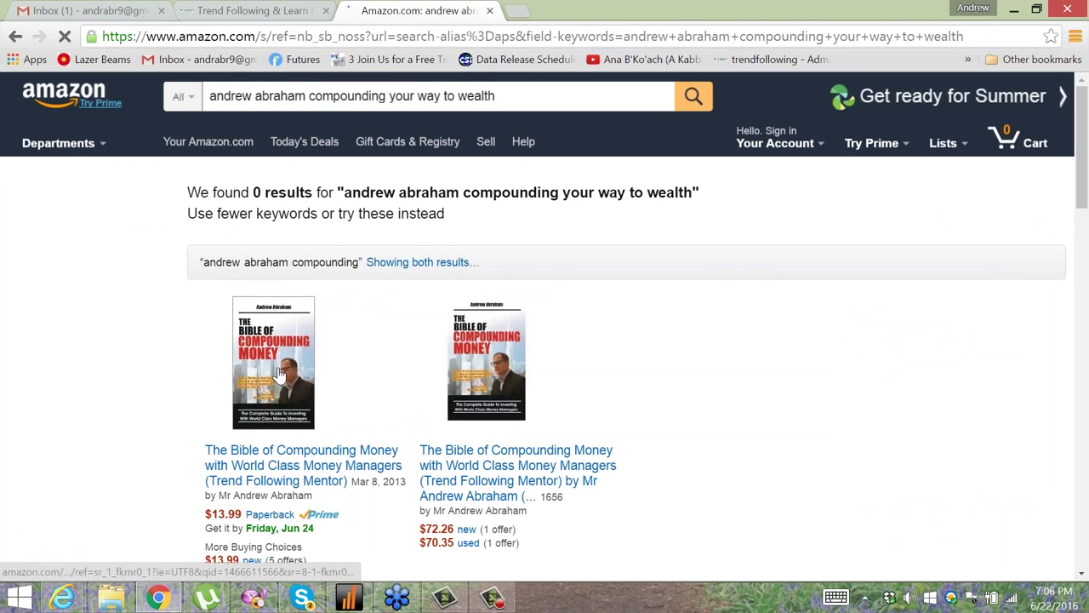
{"action": "left_click", "coordinate": [280, 375]}
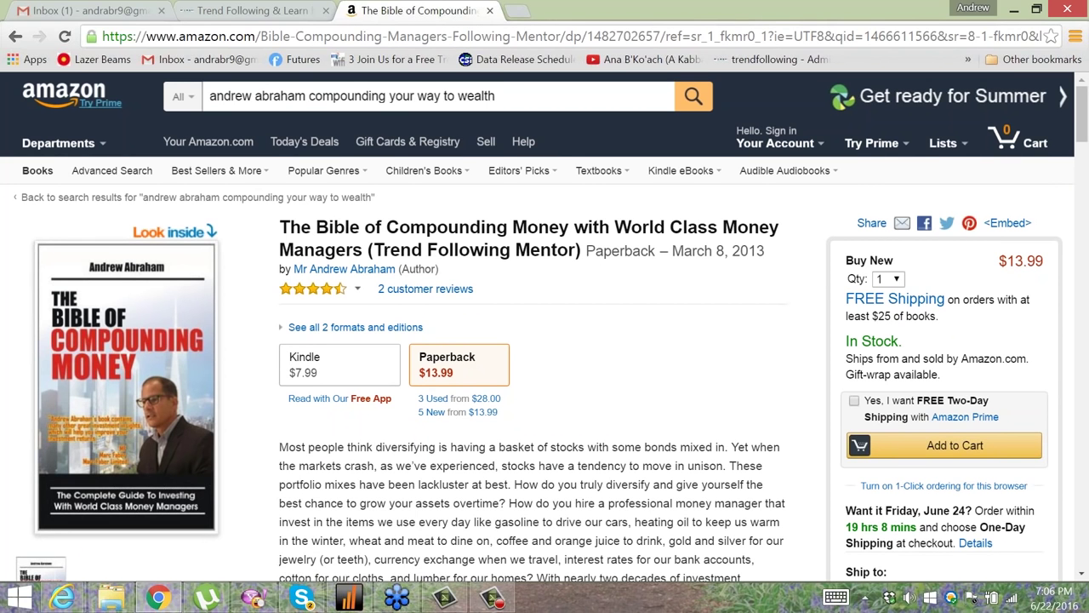
- Close the Amazon page and switch to MetaStock with the PROSHARES ULTRA QQQ ETF chart
{"action": "key", "text": "ctrl+shift+Tab"}
{"action": "left_click", "coordinate": [490, 10]}
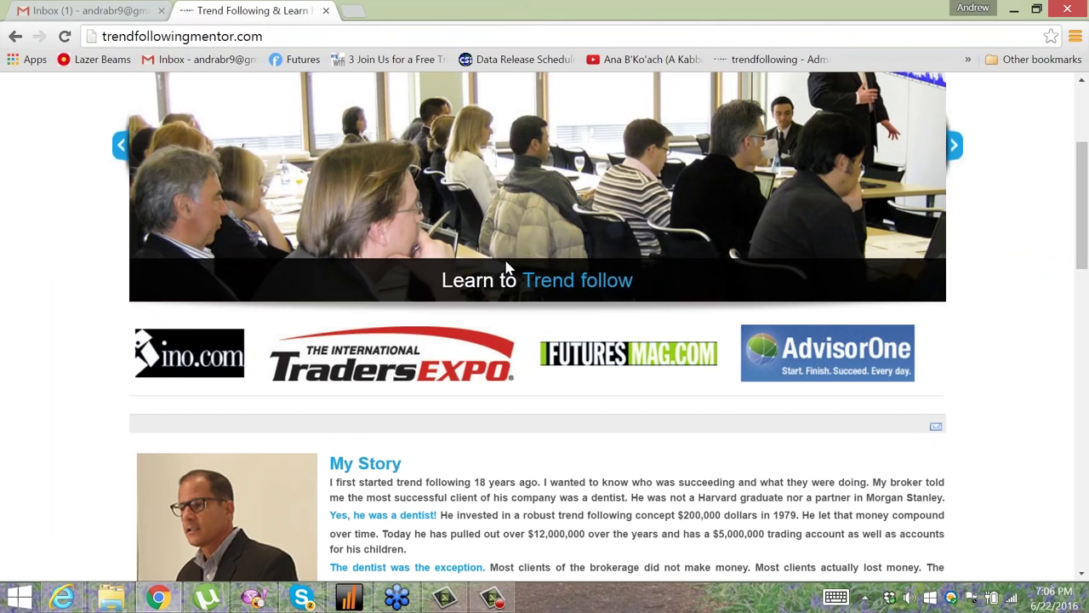
{"action": "left_click", "coordinate": [351, 598]}
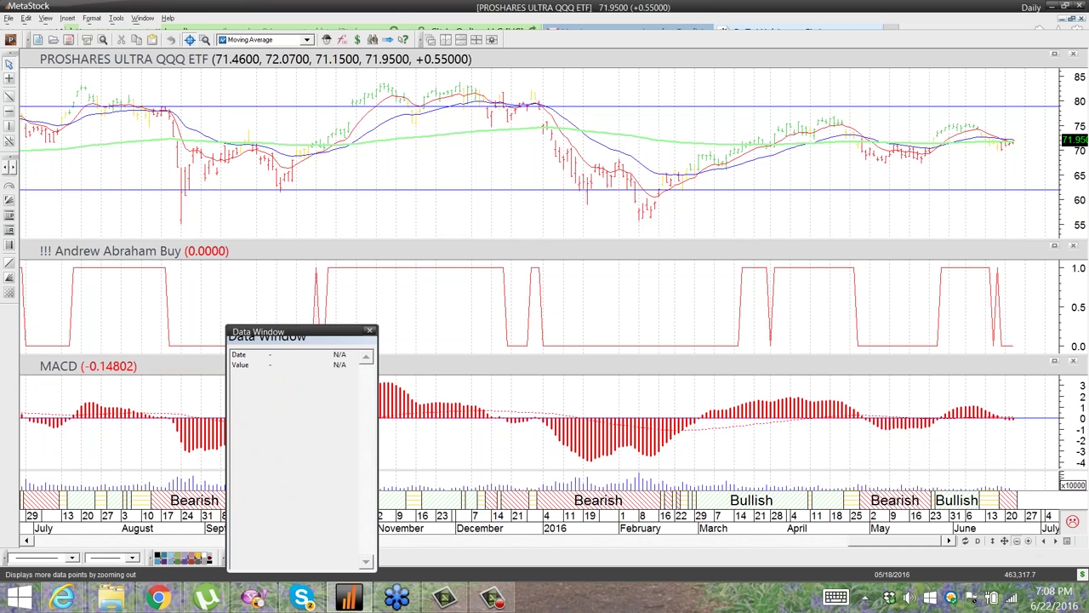
- Close the Data Window and zoom the daily chart out to 2014 to examine the price trend and moving averages
{"action": "left_click", "coordinate": [991, 540]}
{"action": "left_click", "coordinate": [991, 541]}
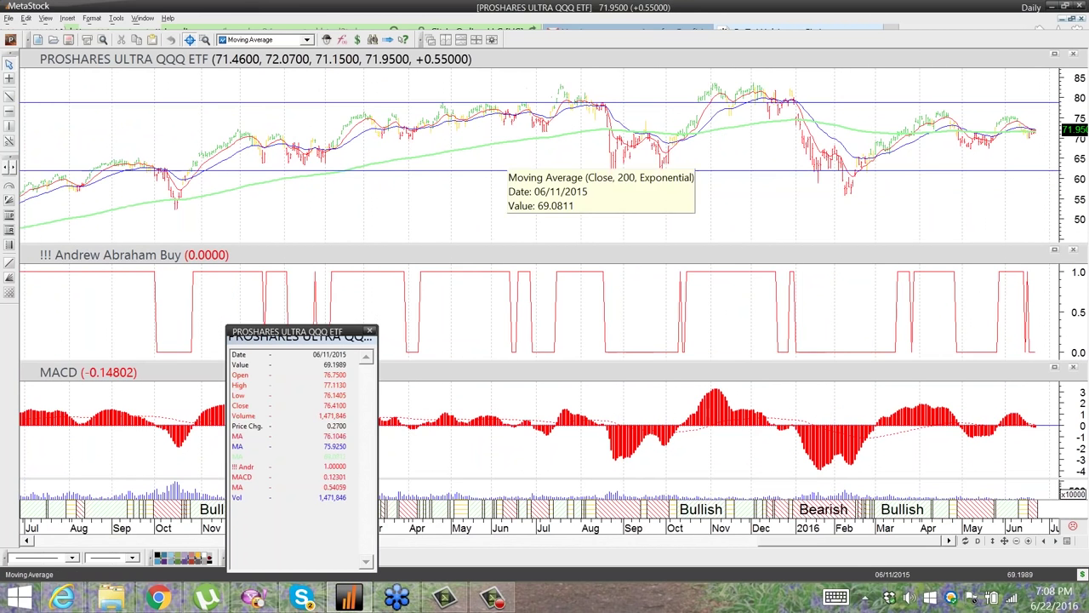
{"action": "left_click", "coordinate": [370, 333]}
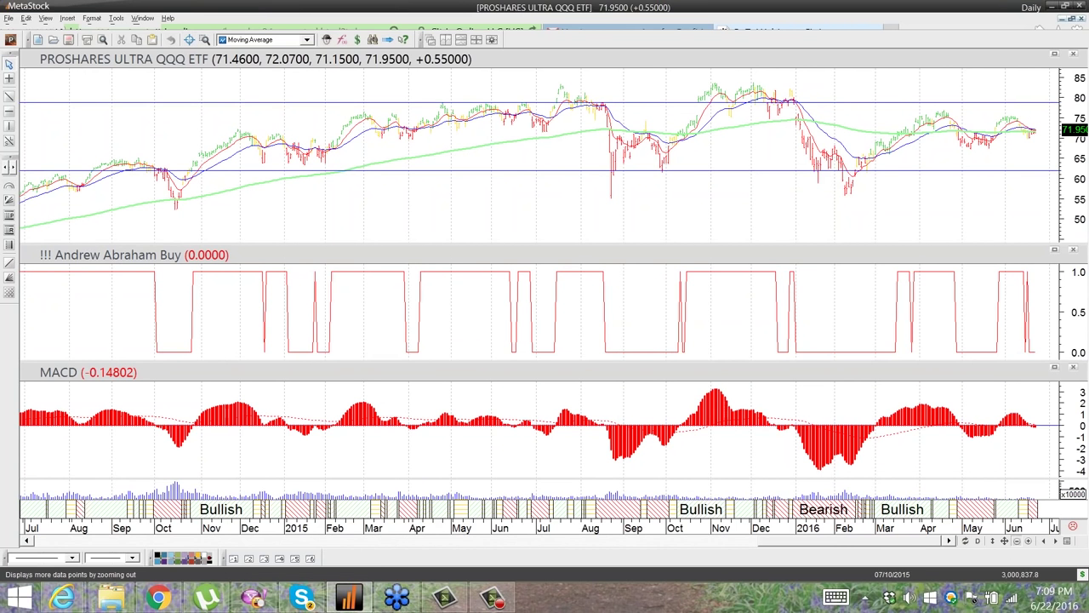
{"action": "left_click", "coordinate": [1017, 540]}
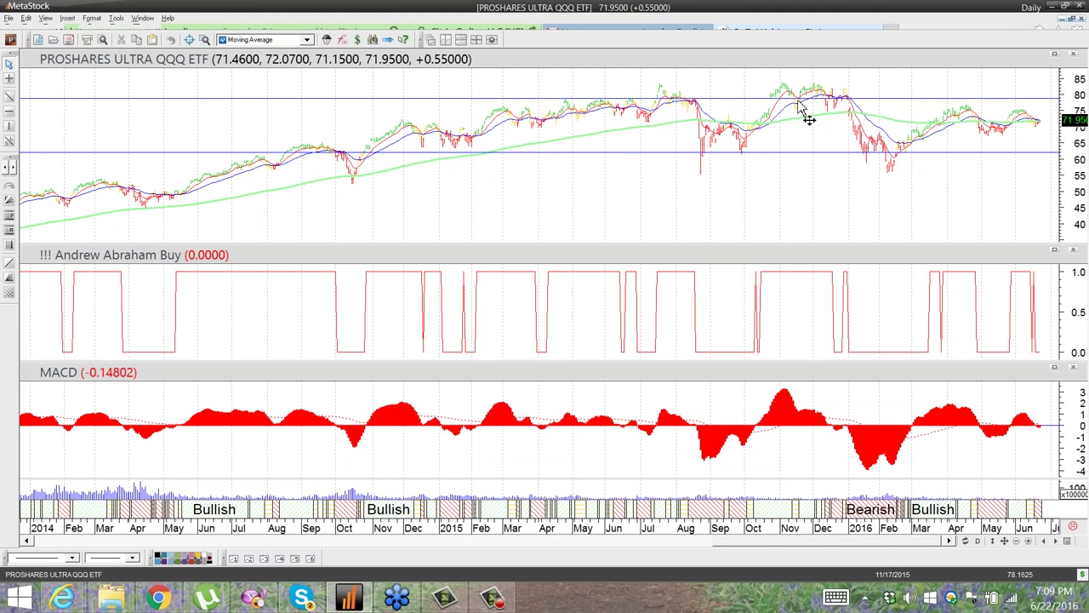
{"action": "mouse_move", "coordinate": [798, 104]}
{"action": "mouse_move", "coordinate": [816, 85]}
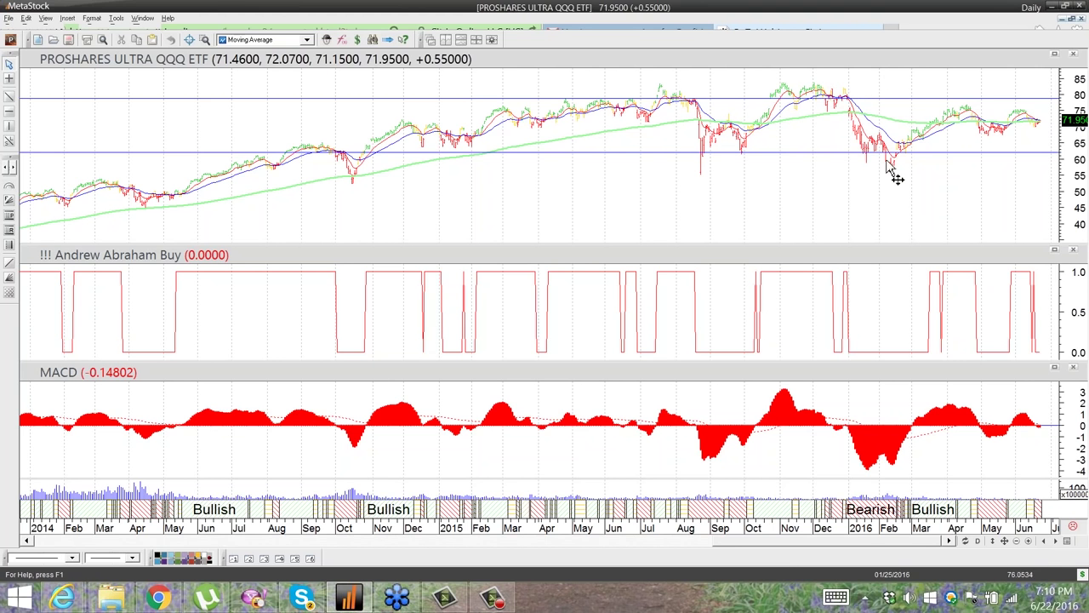
- Switch the chart to monthly periodicity and examine the MACD peak and the 2010 moving average crossover
{"action": "left_click", "coordinate": [978, 543]}
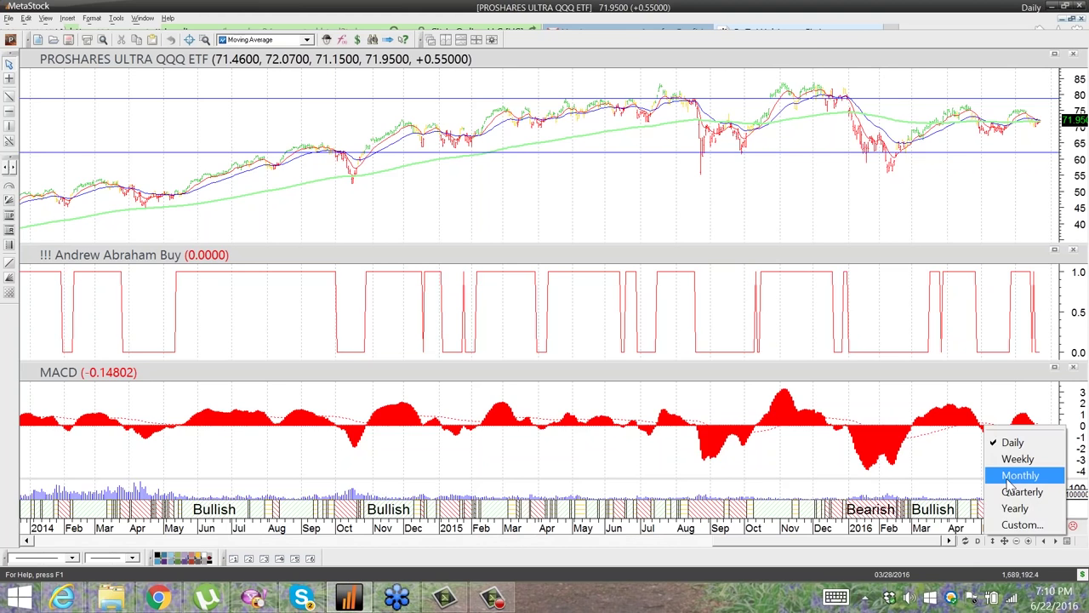
{"action": "left_click", "coordinate": [1010, 478]}
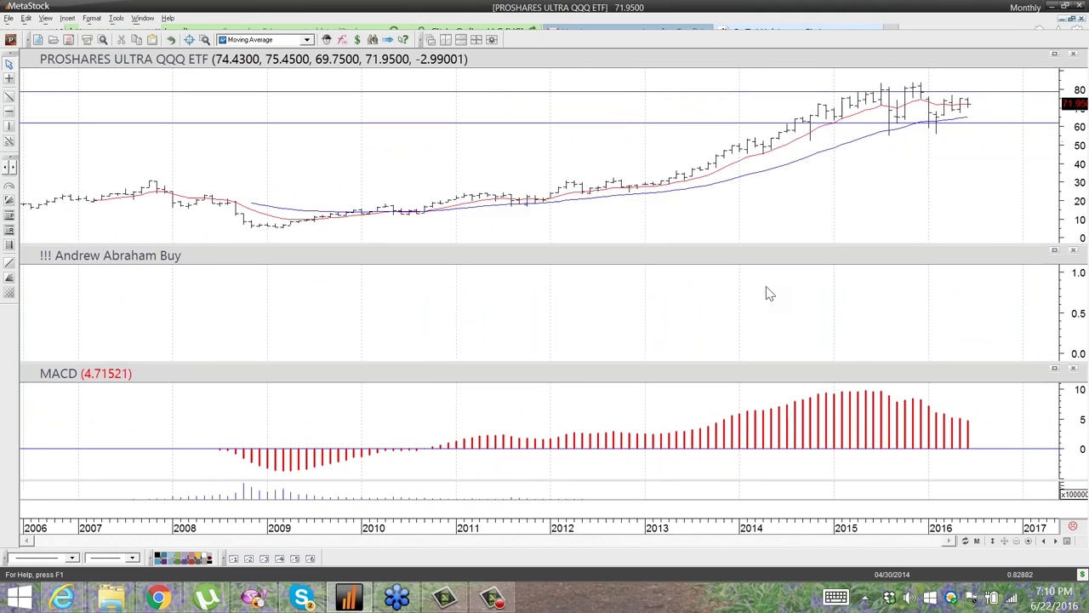
{"action": "left_click", "coordinate": [501, 378]}
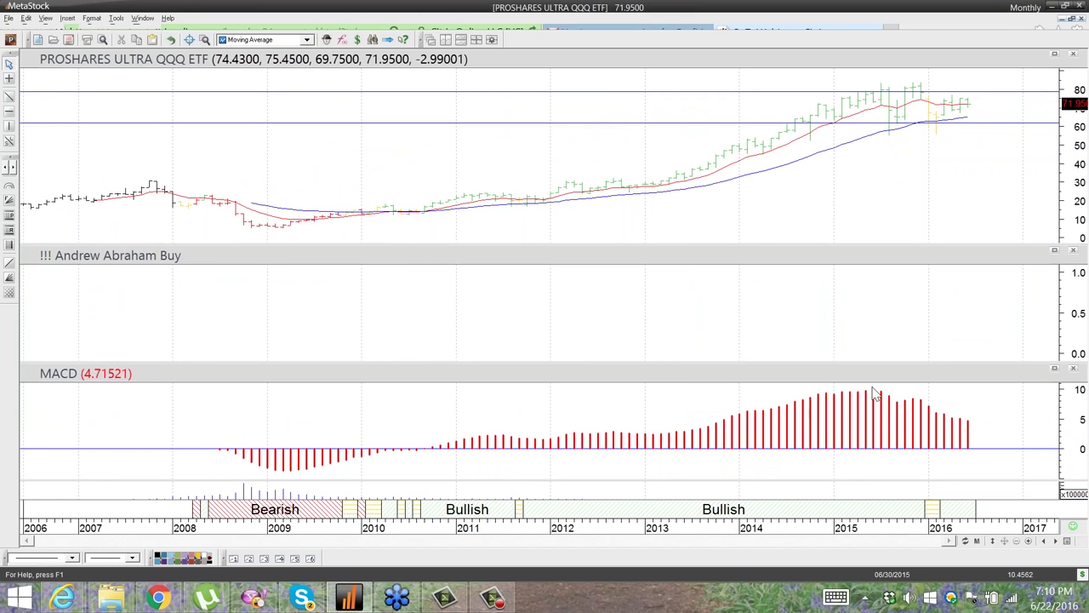
{"action": "mouse_move", "coordinate": [867, 393]}
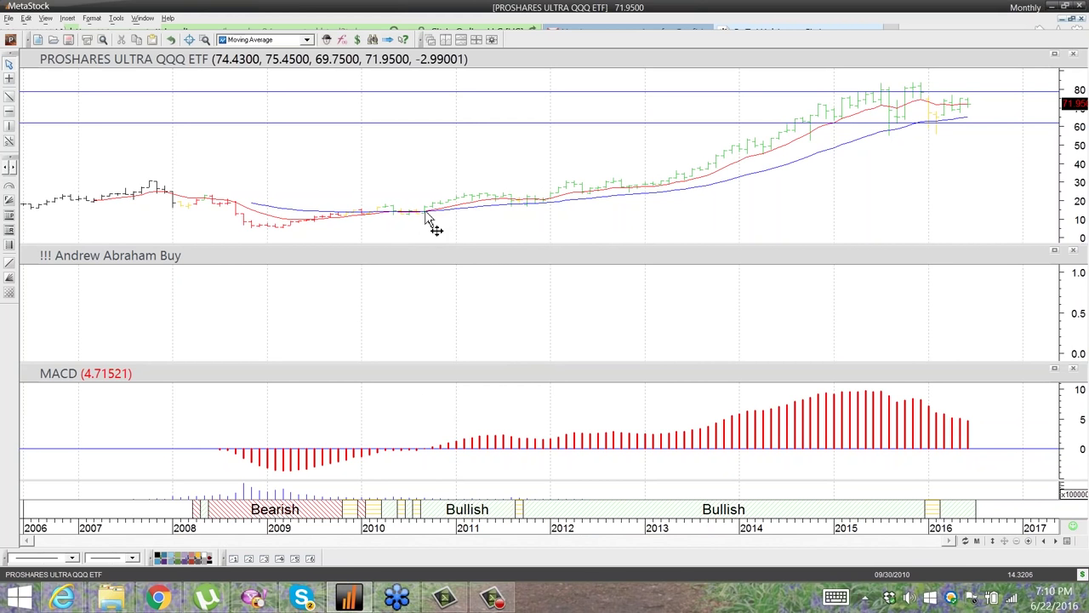
{"action": "mouse_move", "coordinate": [426, 216]}
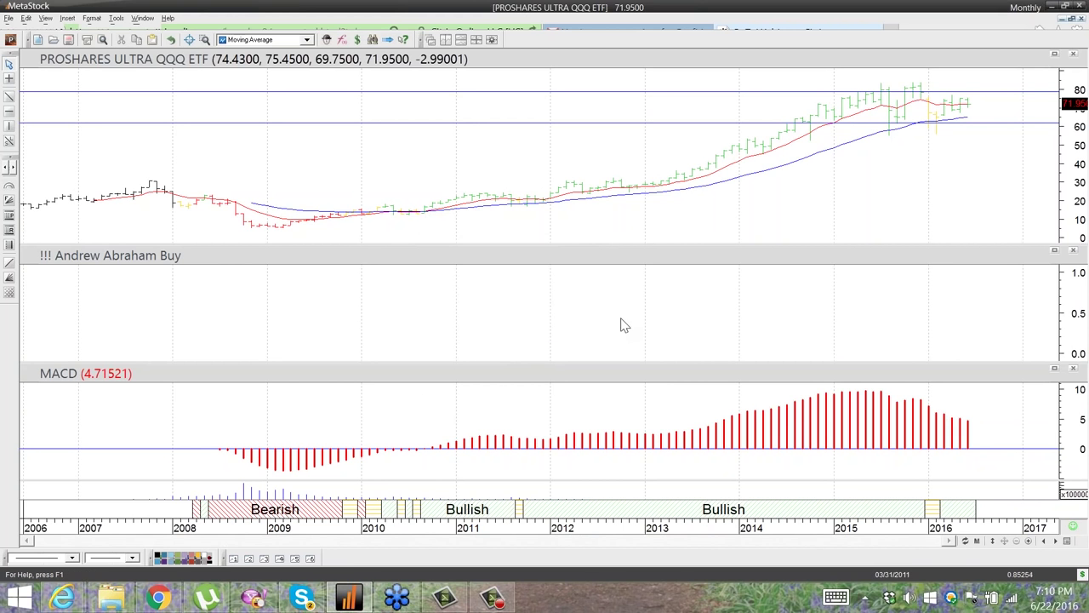
- Set the chart back to daily periodicity and examine the early 2016 price action
{"action": "left_click", "coordinate": [977, 543]}
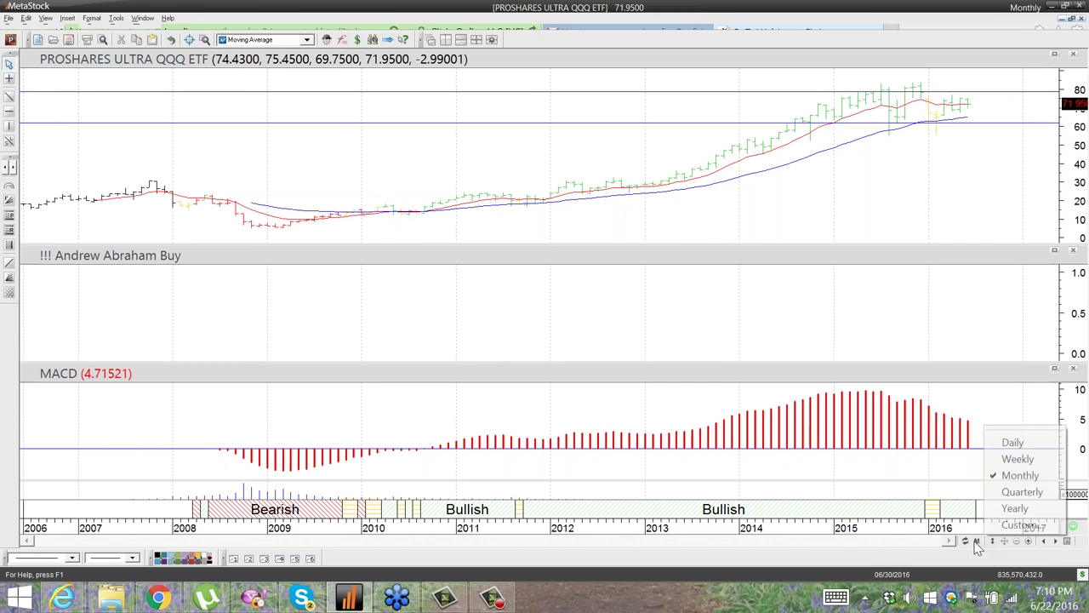
{"action": "left_click", "coordinate": [1009, 444]}
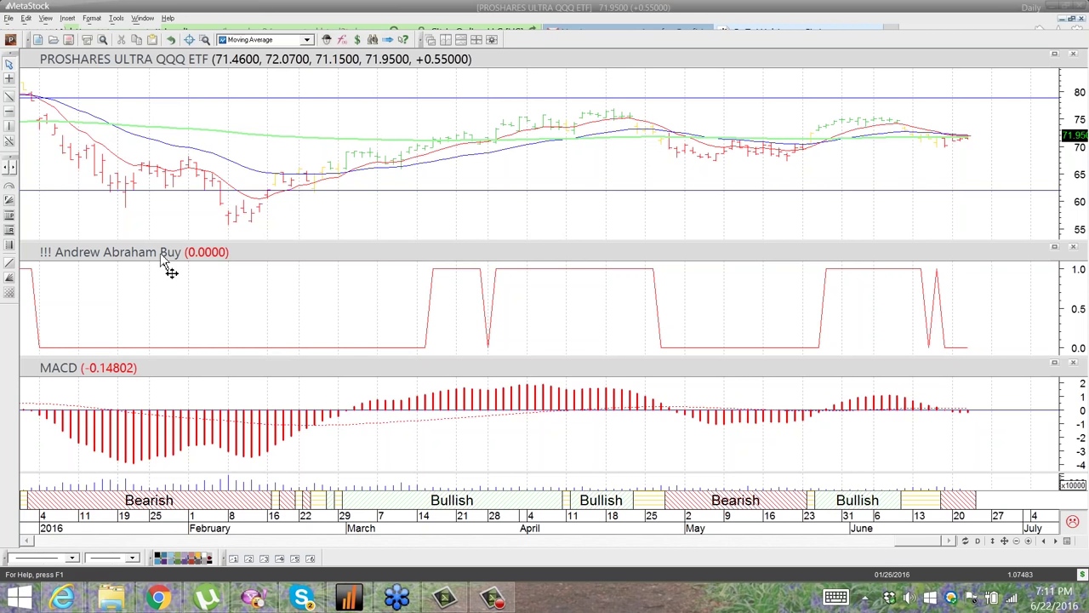
{"action": "mouse_move", "coordinate": [267, 171]}
- Examine the moving averages and trend on the daily chart from March to September 2014, and return to the 2016 data
{"action": "left_click", "coordinate": [907, 551]}
{"action": "left_click_drag", "start_coordinate": [905, 551], "coordinate": [739, 566]}
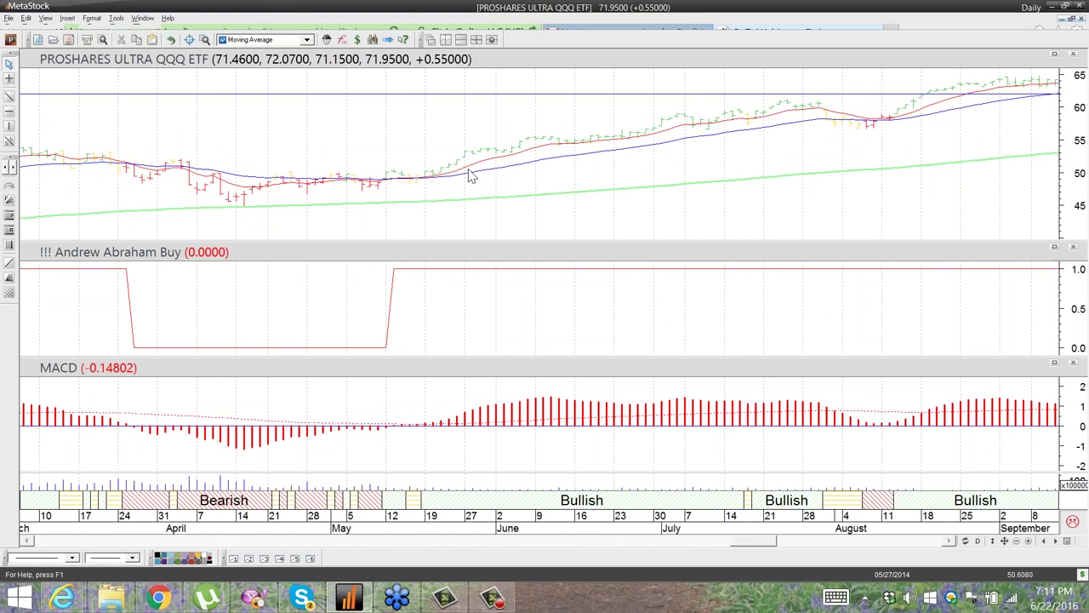
{"action": "mouse_move", "coordinate": [469, 168]}
{"action": "mouse_move", "coordinate": [440, 177]}
{"action": "left_click_drag", "start_coordinate": [755, 542], "coordinate": [922, 542]}
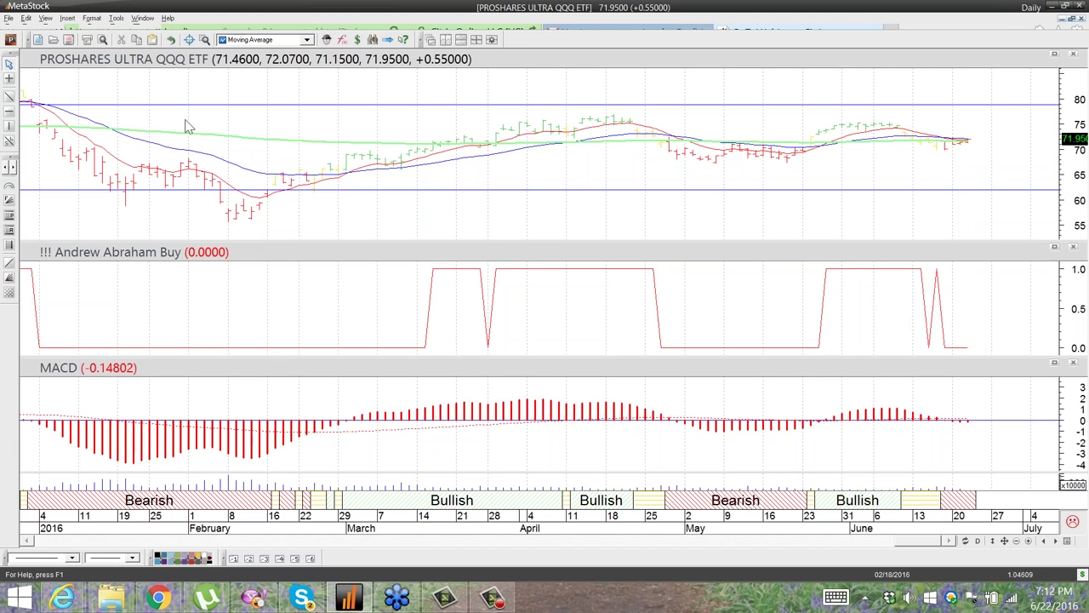
- Close the PROSHARES ULTRA QQQ ETF chart and open the Power Console
{"action": "left_click", "coordinate": [8, 18]}
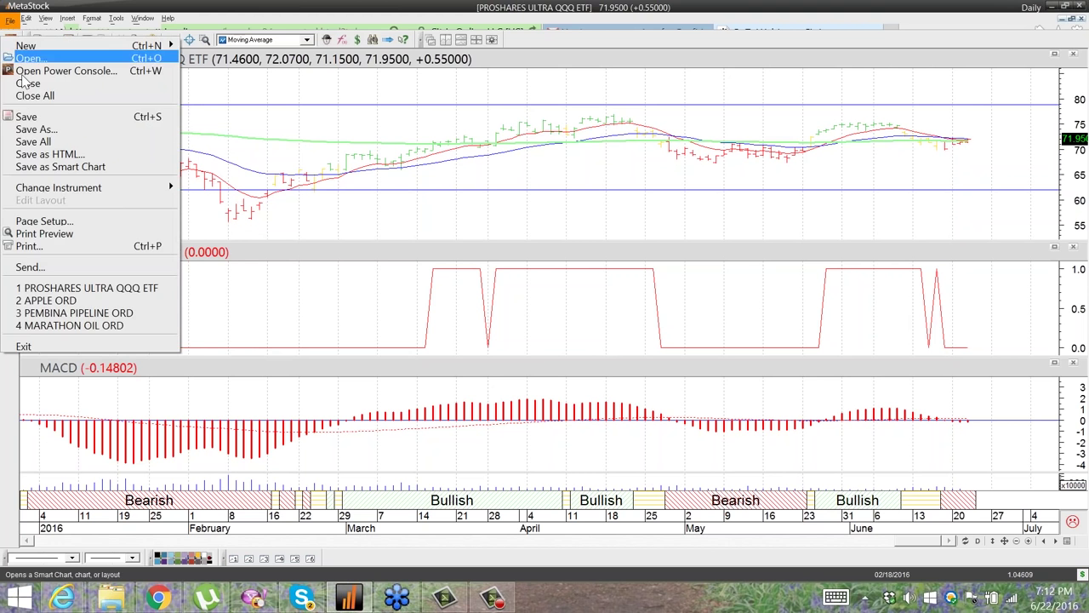
{"action": "left_click", "coordinate": [26, 83]}
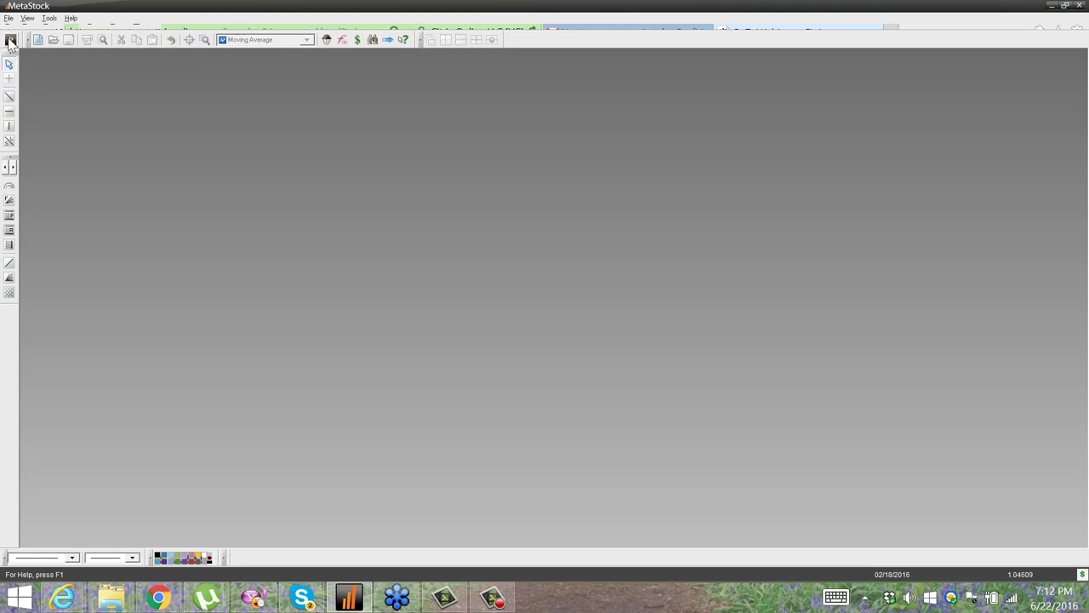
{"action": "left_click", "coordinate": [10, 41]}
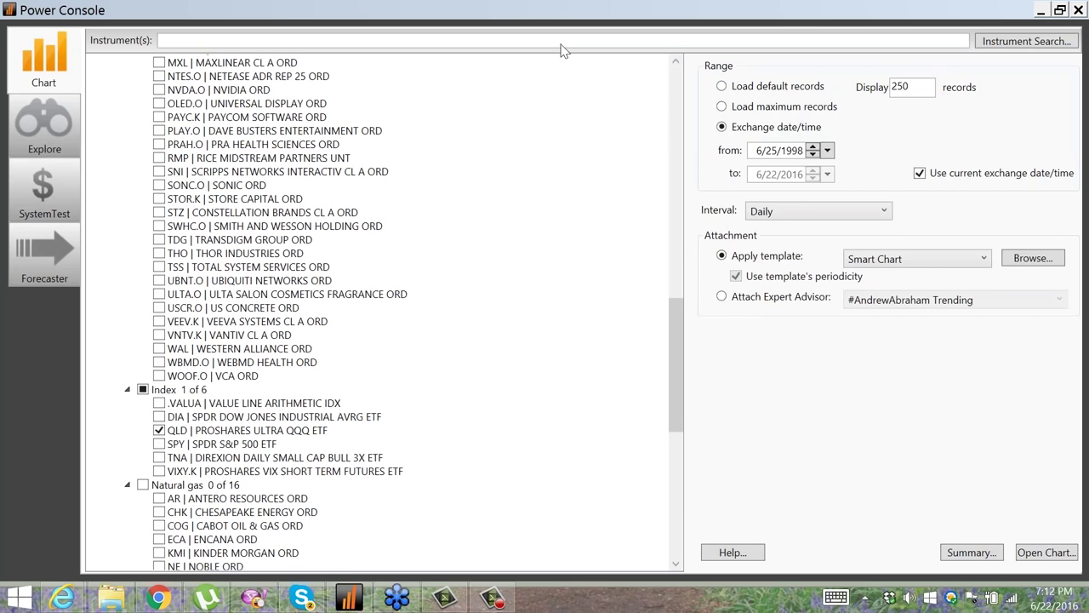
- Deselect QLD in the Index list and select PBR and VALE.K in the brazil list for charting
{"action": "left_click", "coordinate": [159, 430]}
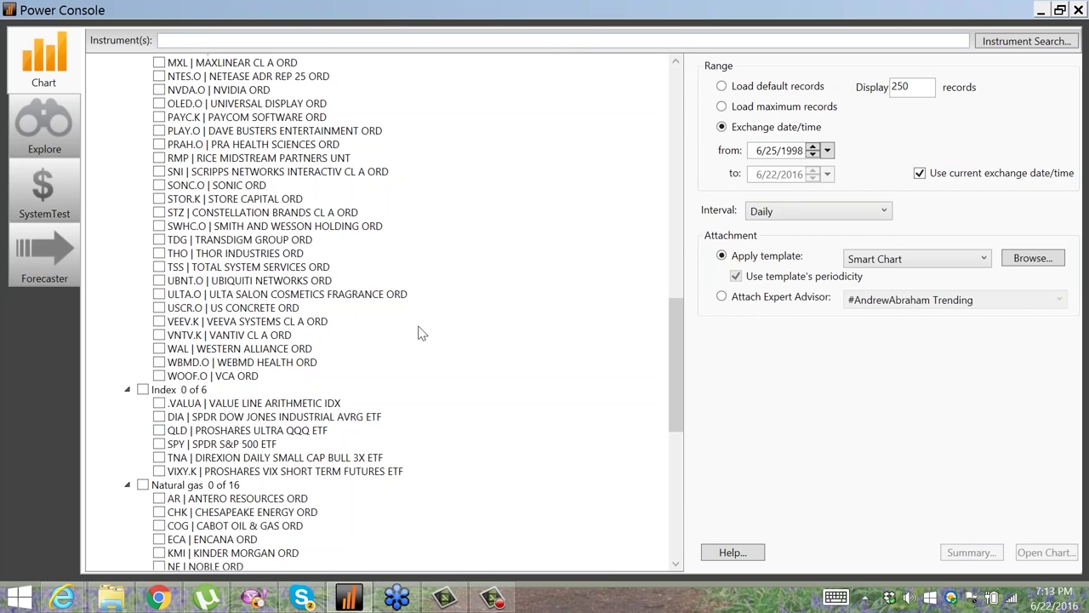
{"action": "scroll", "coordinate": [418, 332], "scroll_direction": "up", "scroll_amount": 1}
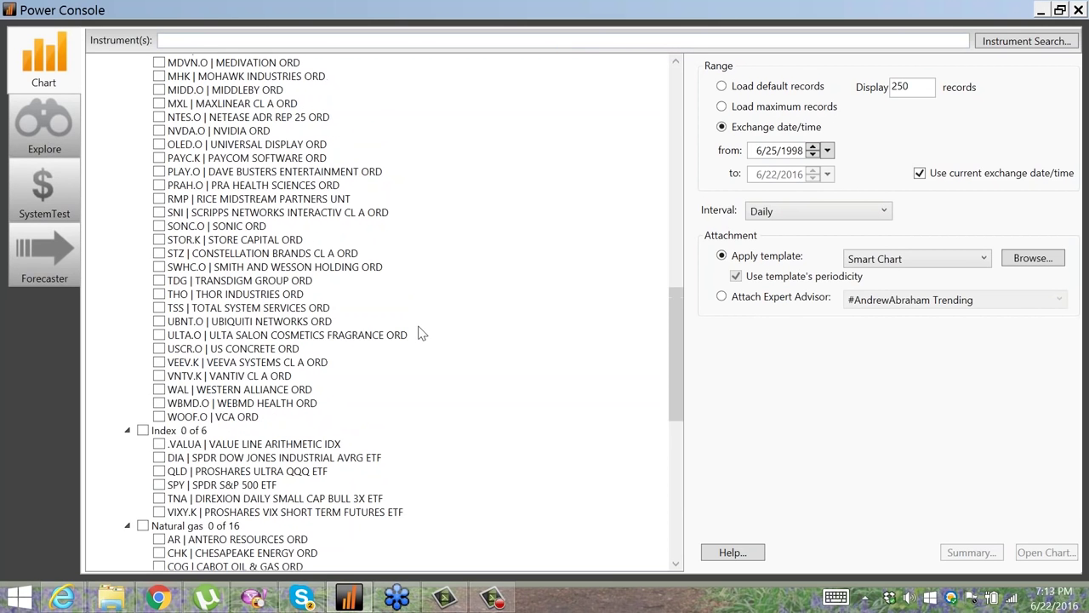
{"action": "scroll", "coordinate": [418, 332], "scroll_direction": "up", "scroll_amount": 1}
{"action": "scroll", "coordinate": [418, 333], "scroll_direction": "up", "scroll_amount": 2}
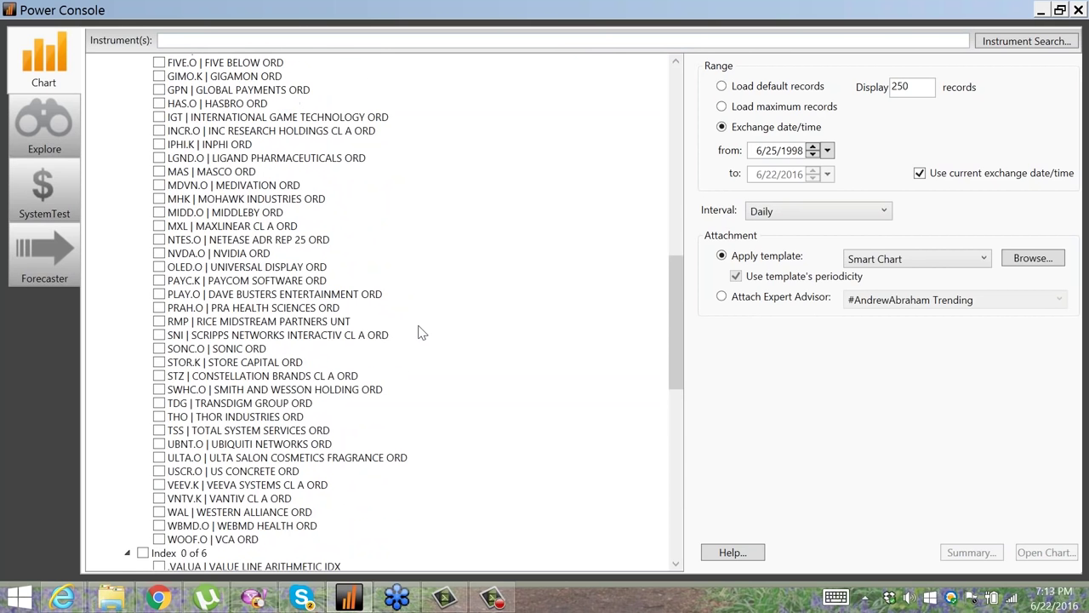
{"action": "scroll", "coordinate": [418, 333], "scroll_direction": "up", "scroll_amount": 11}
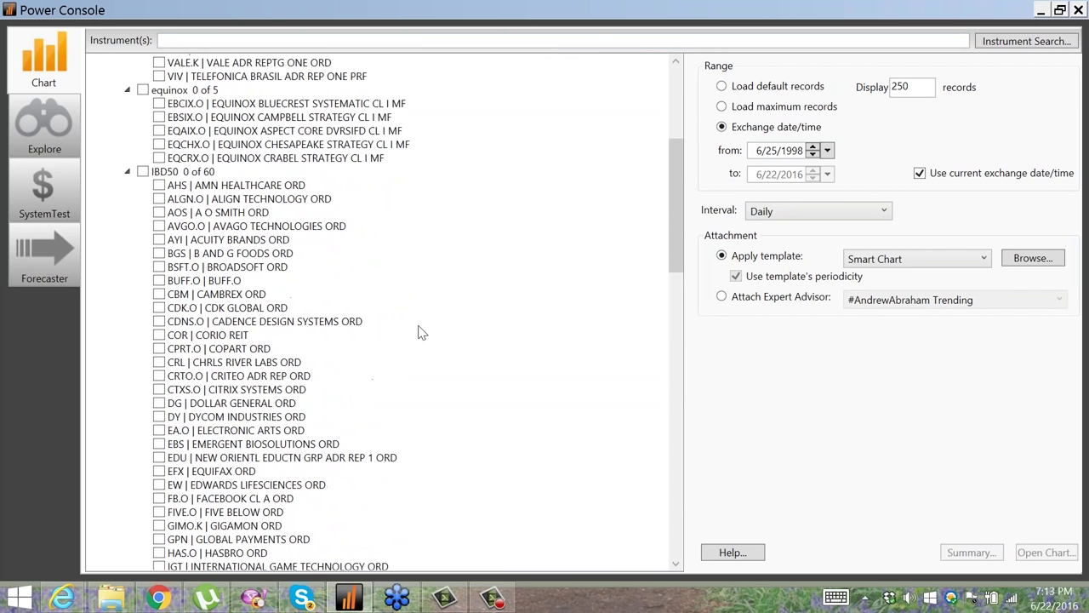
{"action": "scroll", "coordinate": [418, 333], "scroll_direction": "up", "scroll_amount": 1}
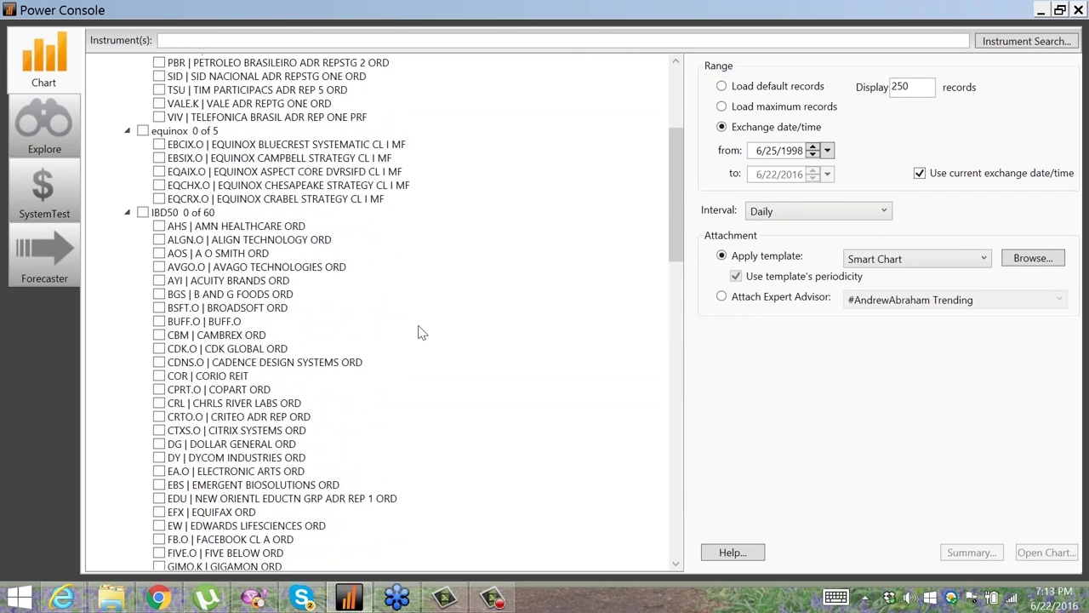
{"action": "scroll", "coordinate": [418, 332], "scroll_direction": "up", "scroll_amount": 4}
{"action": "scroll", "coordinate": [418, 332], "scroll_direction": "up", "scroll_amount": 1}
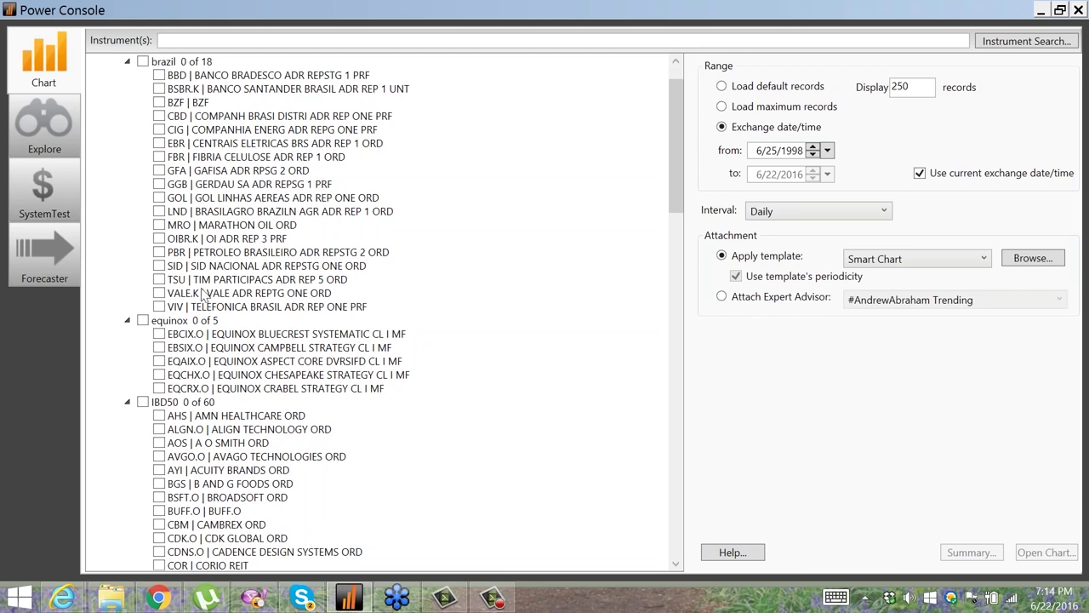
{"action": "left_click", "coordinate": [159, 253]}
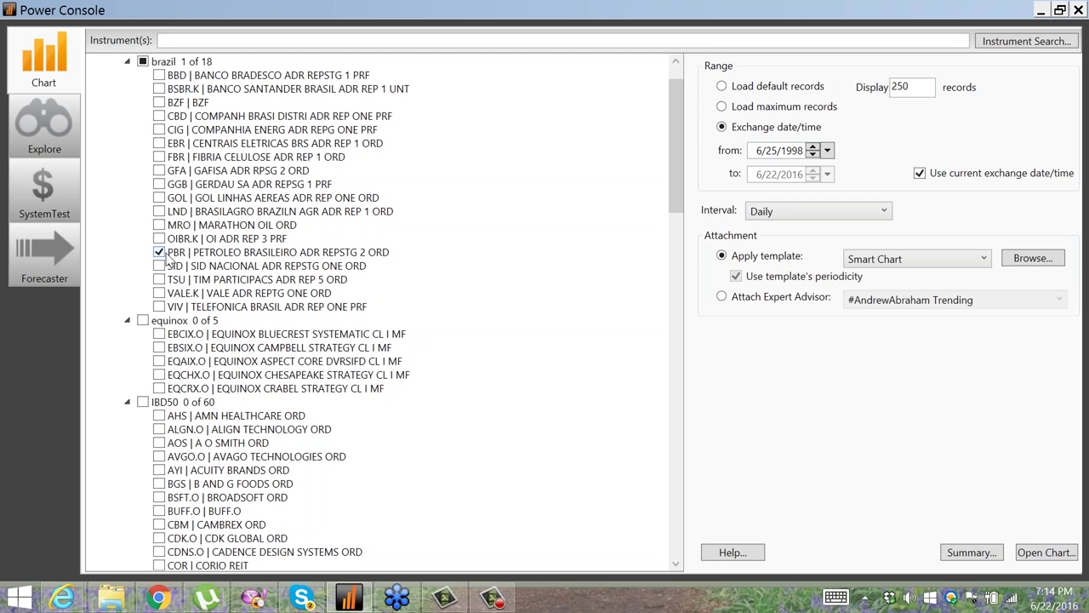
{"action": "left_click", "coordinate": [360, 293]}
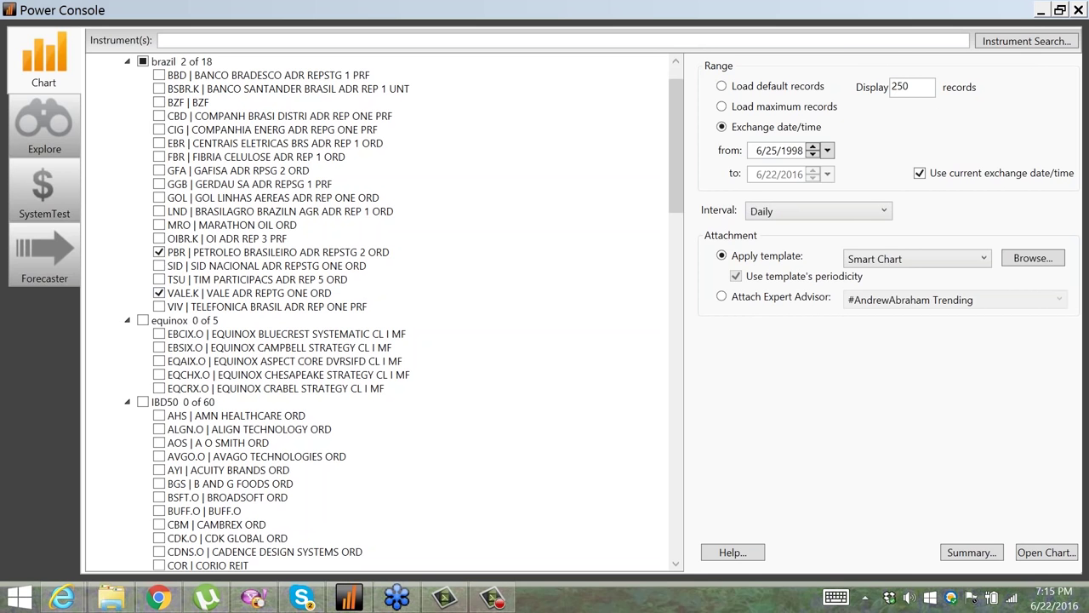
- Open the charts of the two selected Brazilian stocks and examine the VALE daily price history back to 2009
{"action": "left_click", "coordinate": [1045, 552]}
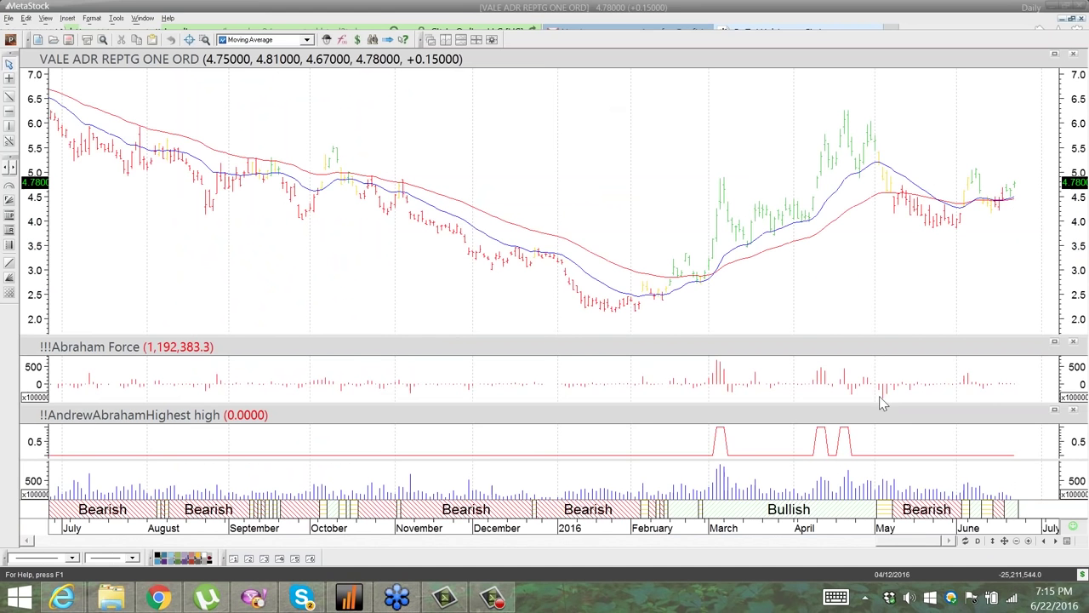
{"action": "left_click", "coordinate": [1017, 543]}
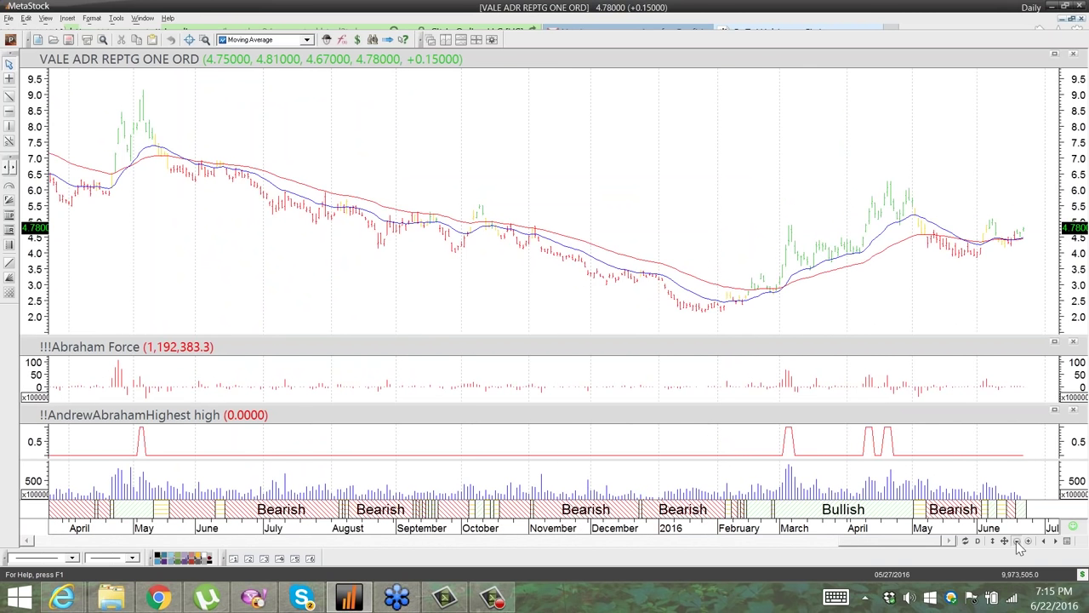
{"action": "left_click", "coordinate": [1017, 542]}
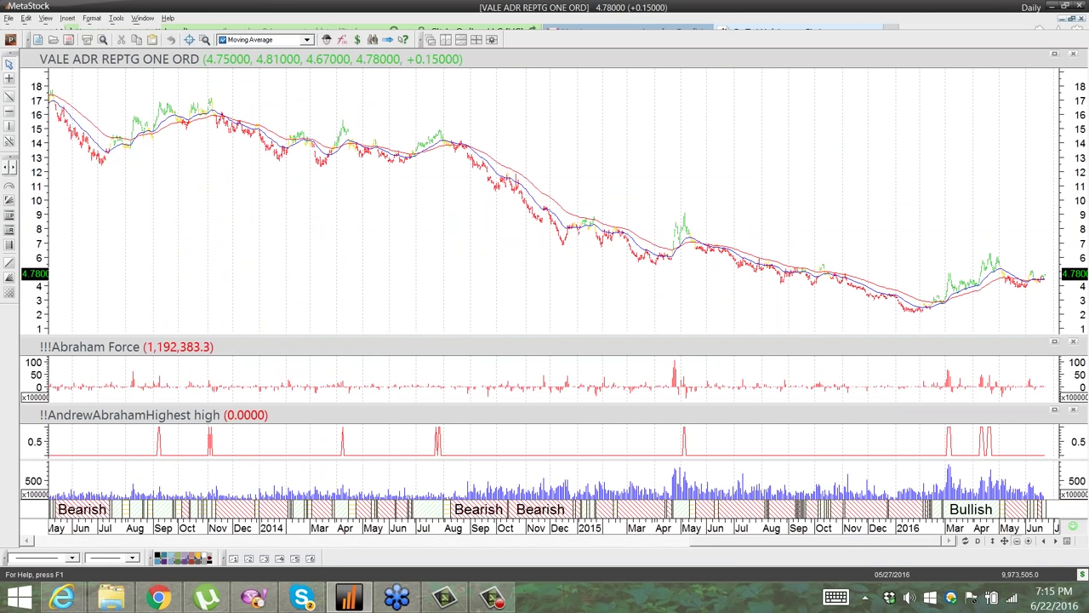
{"action": "left_click", "coordinate": [1017, 542]}
{"action": "left_click", "coordinate": [1016, 542]}
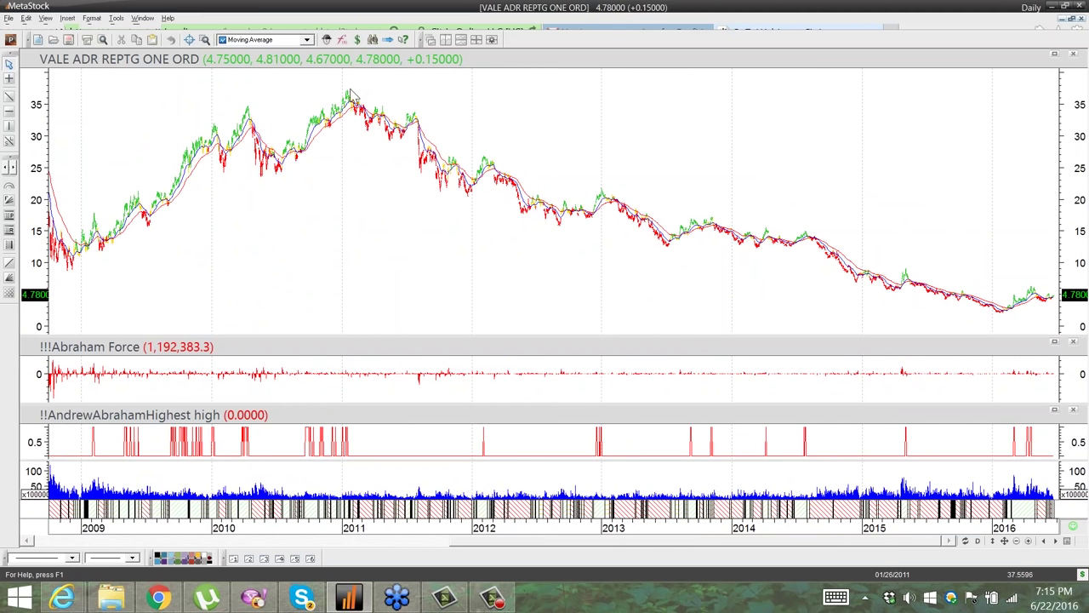
{"action": "mouse_move", "coordinate": [346, 92]}
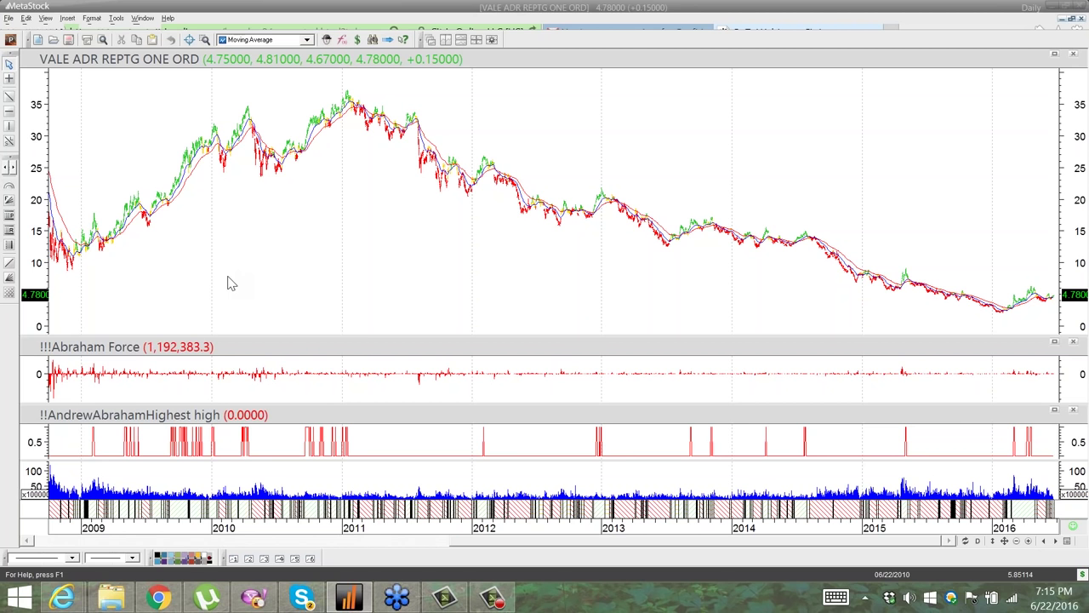
{"action": "left_click", "coordinate": [449, 287]}
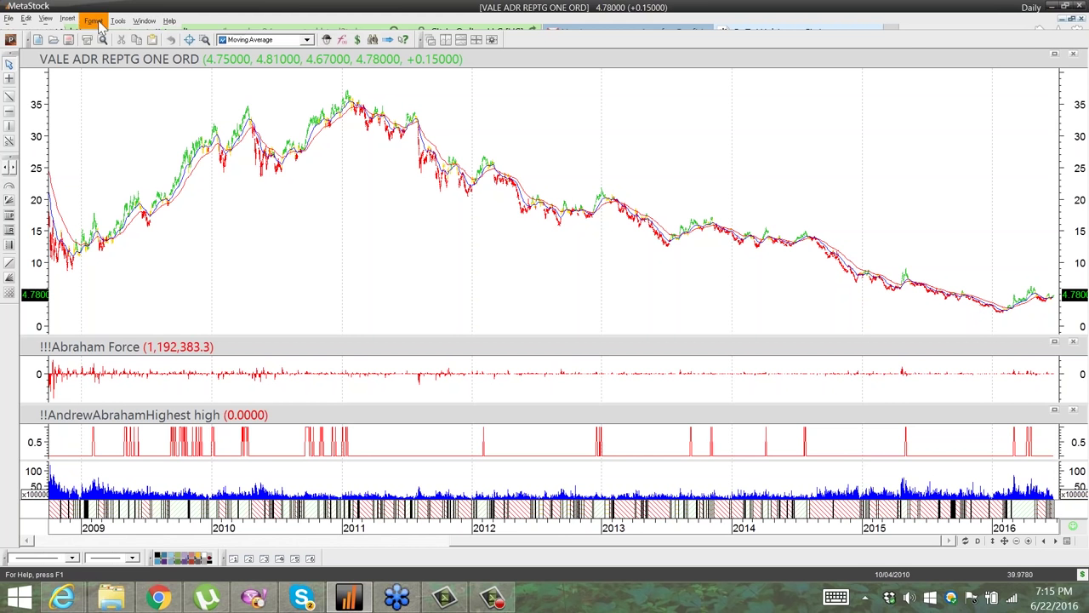
- Switch to the PETROLEO BRASILEIRO chart and examine its daily price history back to 2000, including the 2008 peak
{"action": "left_click", "coordinate": [144, 20]}
{"action": "mouse_move", "coordinate": [118, 21]}
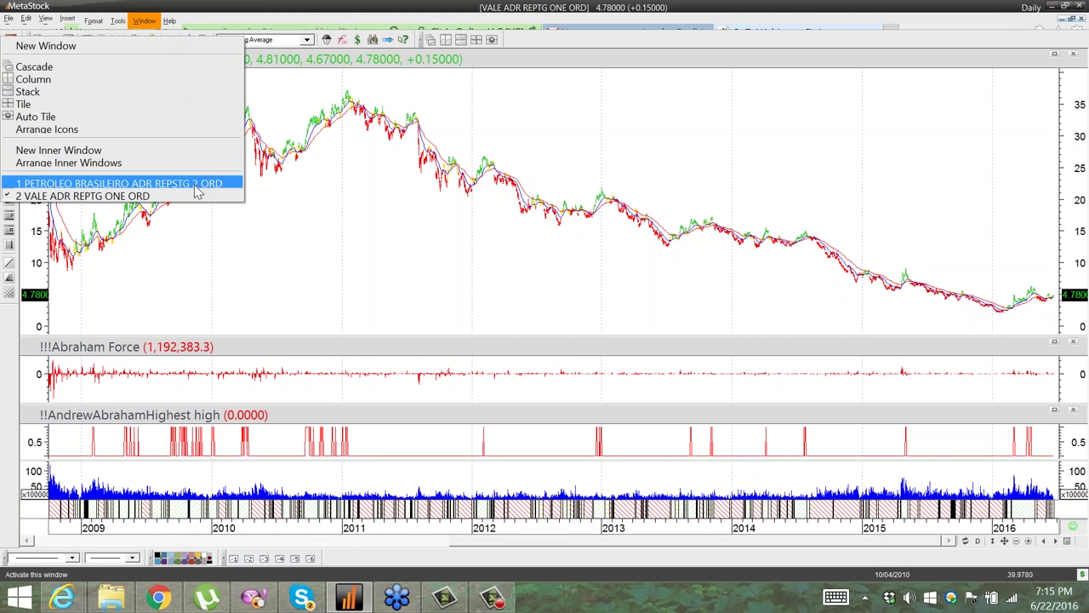
{"action": "left_click", "coordinate": [196, 185]}
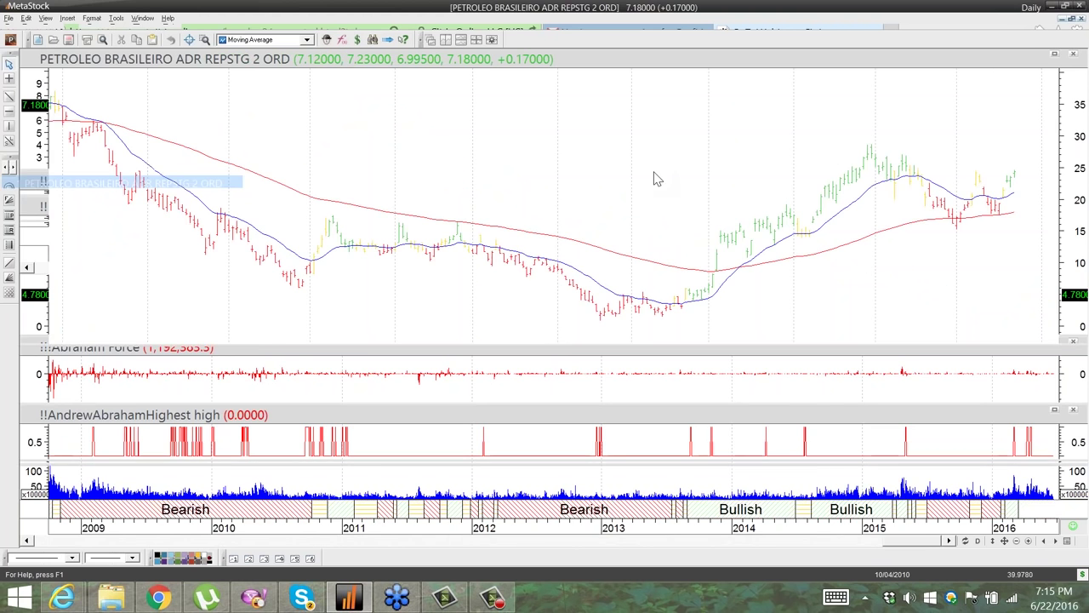
{"action": "left_click", "coordinate": [1018, 543]}
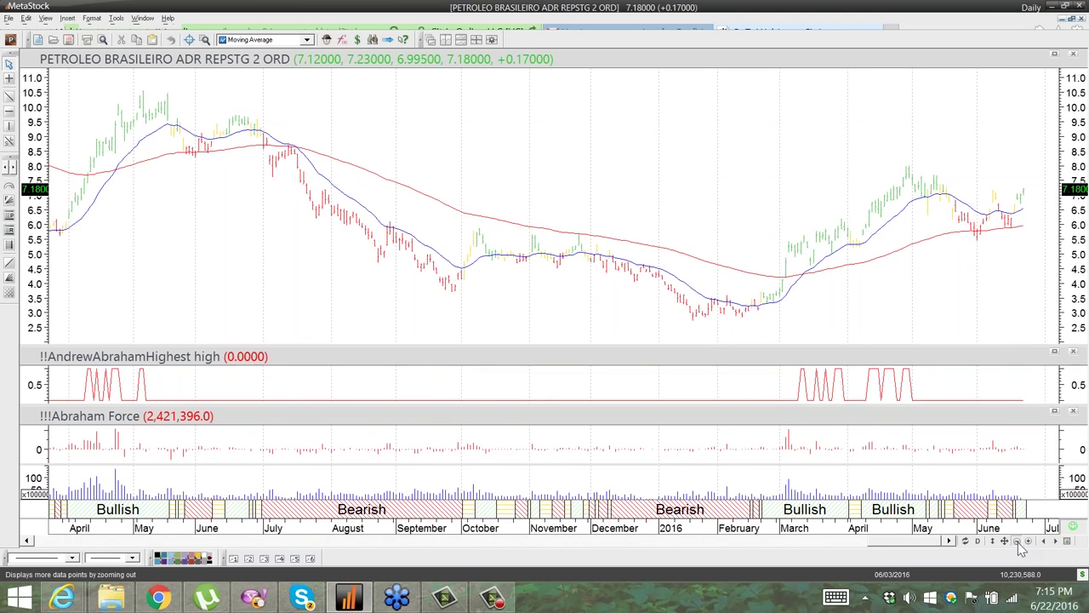
{"action": "left_click", "coordinate": [1017, 542]}
{"action": "left_click", "coordinate": [1018, 542]}
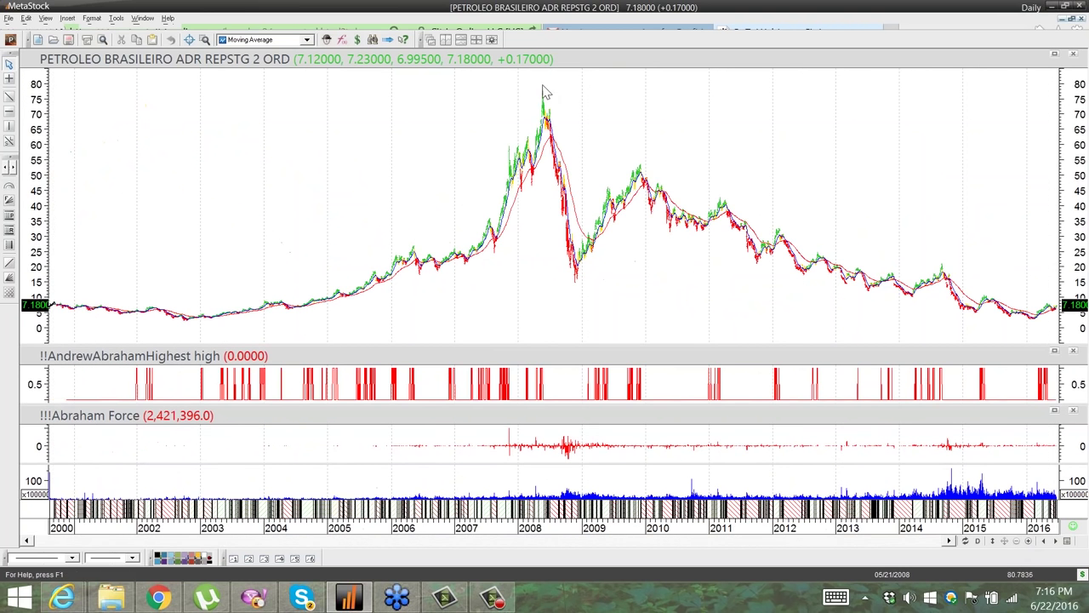
{"action": "mouse_move", "coordinate": [542, 106]}
- Narrow the PETROLEO BRASILEIRO chart to recent data and examine the price action from March 2014 to September 2015
{"action": "left_click", "coordinate": [1031, 542]}
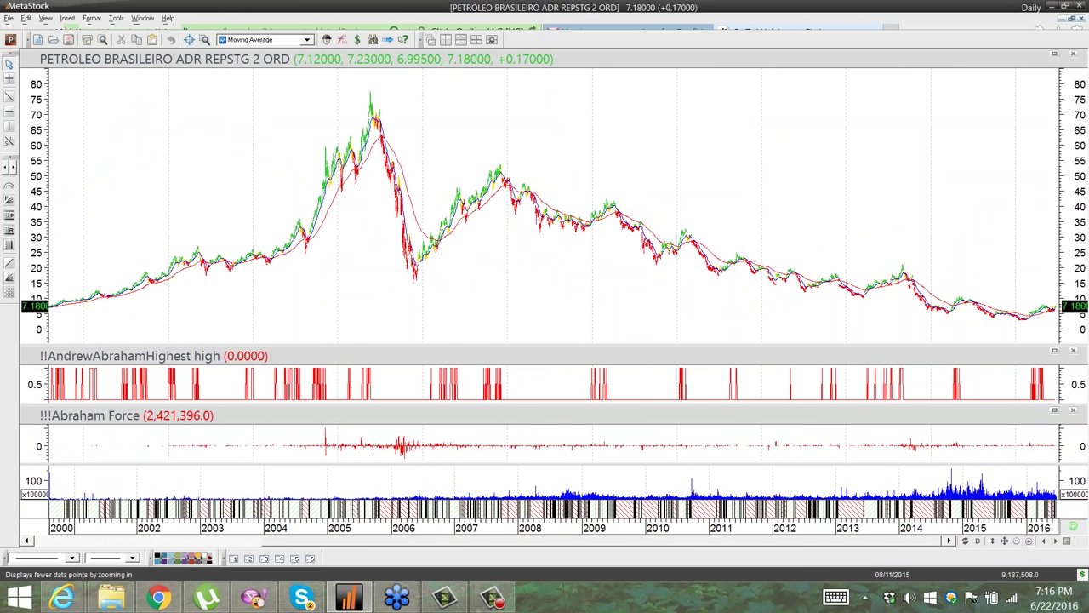
{"action": "left_click", "coordinate": [1029, 541]}
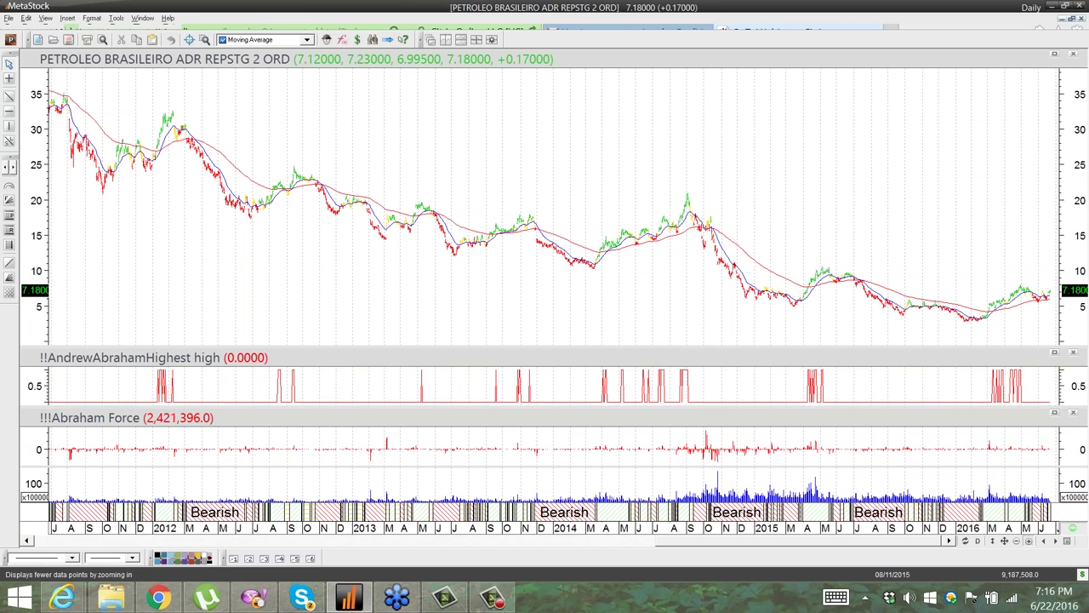
{"action": "left_click", "coordinate": [1029, 541]}
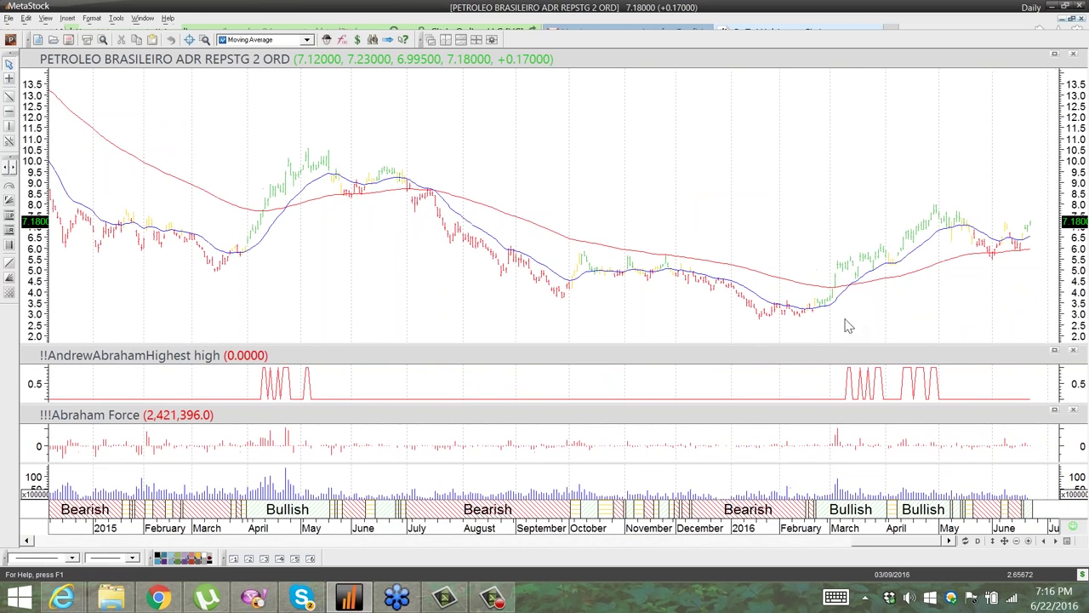
{"action": "left_click_drag", "start_coordinate": [885, 543], "coordinate": [806, 542]}
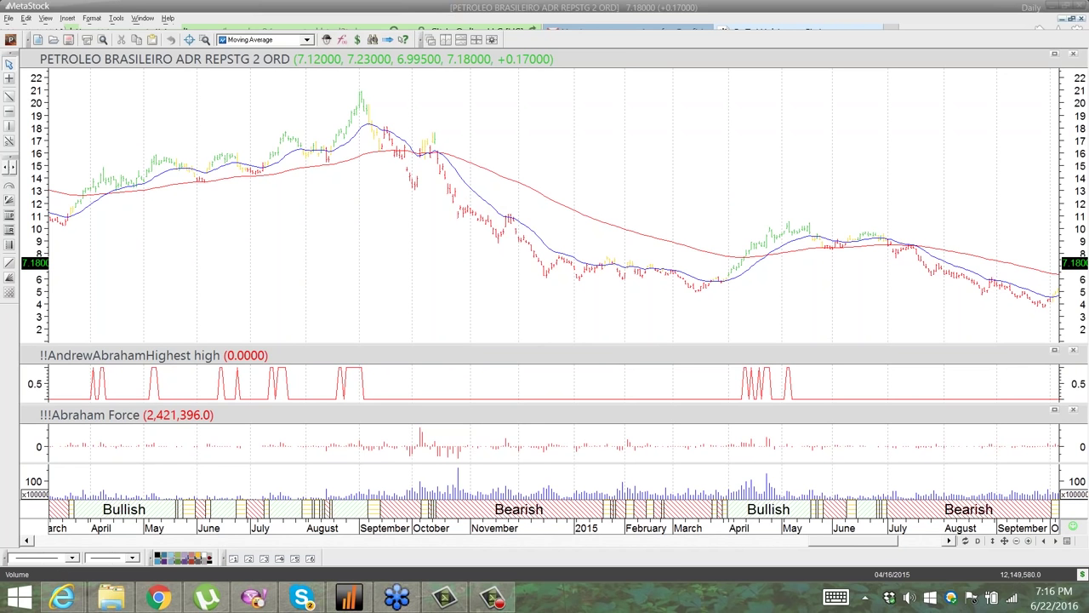
- Review the bullish and bearish trend formulas in the properties of the expert attached to the chart
{"action": "right_click", "coordinate": [764, 521]}
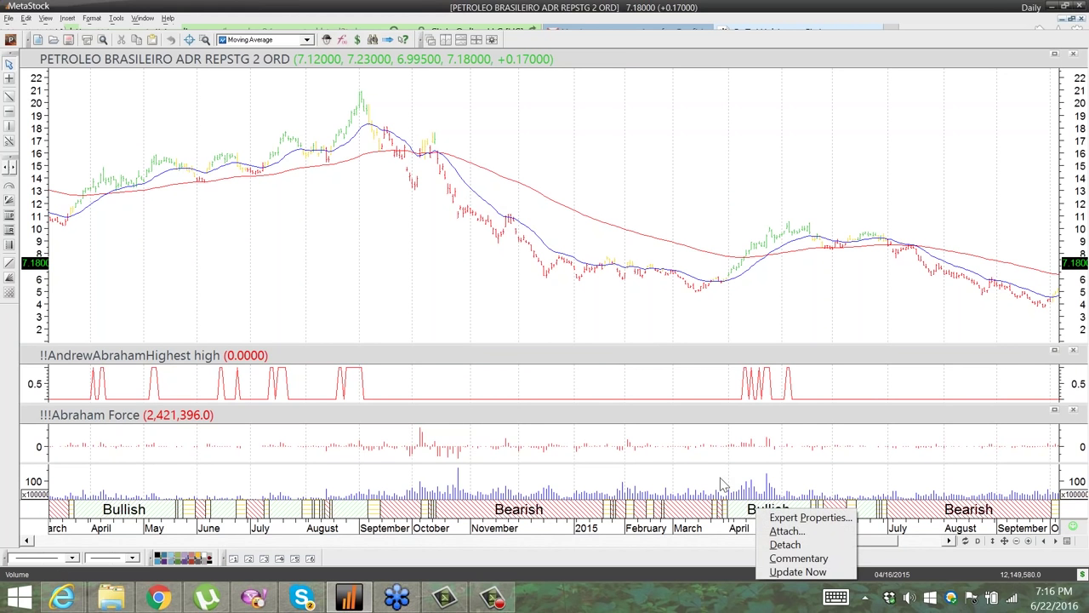
{"action": "left_click", "coordinate": [610, 400]}
{"action": "right_click", "coordinate": [763, 521]}
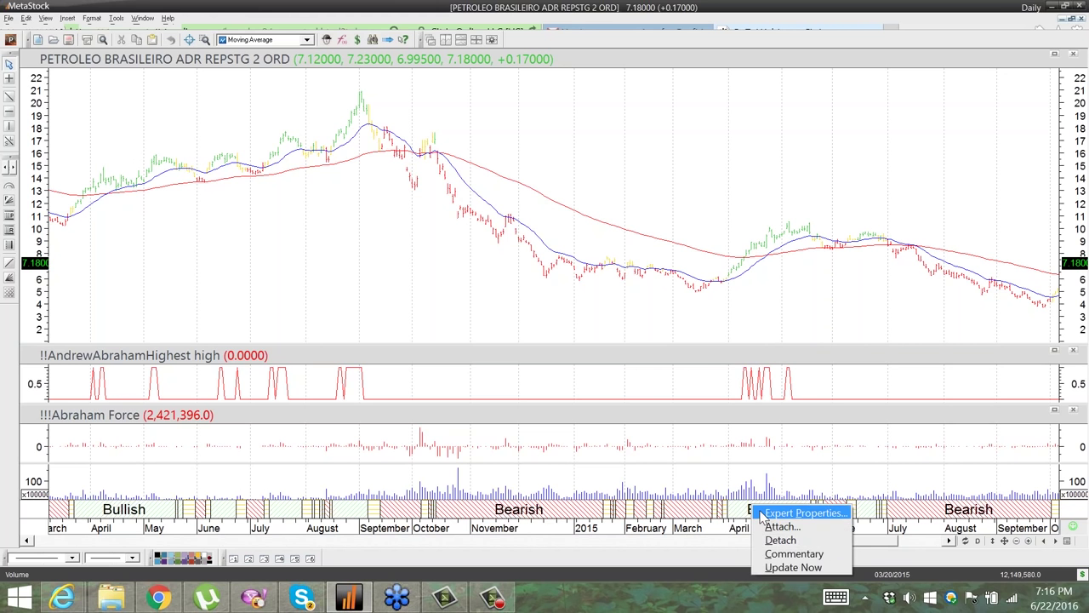
{"action": "left_click", "coordinate": [792, 511]}
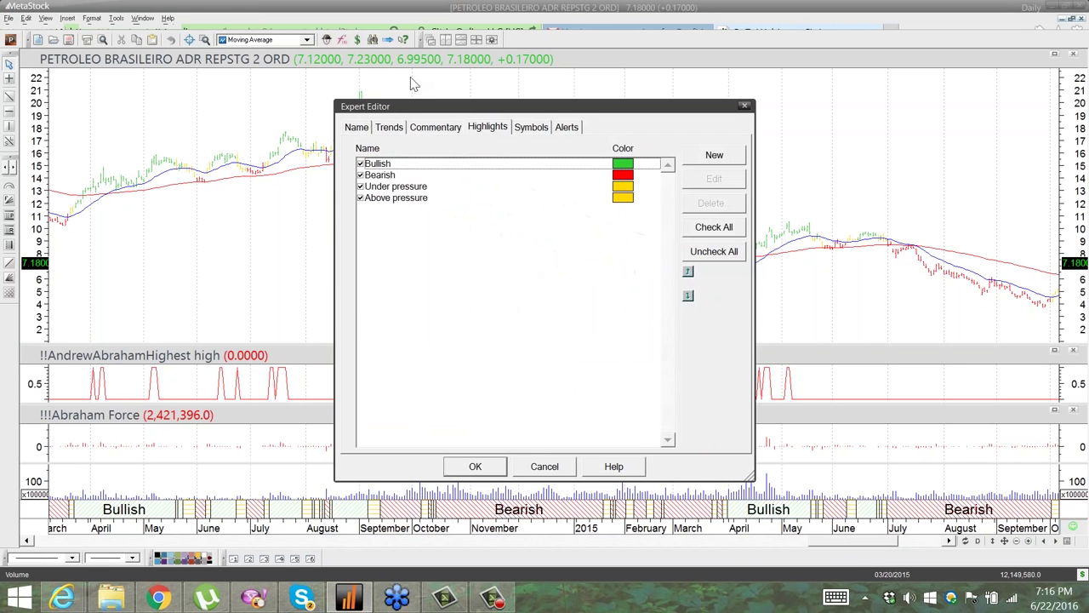
{"action": "left_click", "coordinate": [396, 128]}
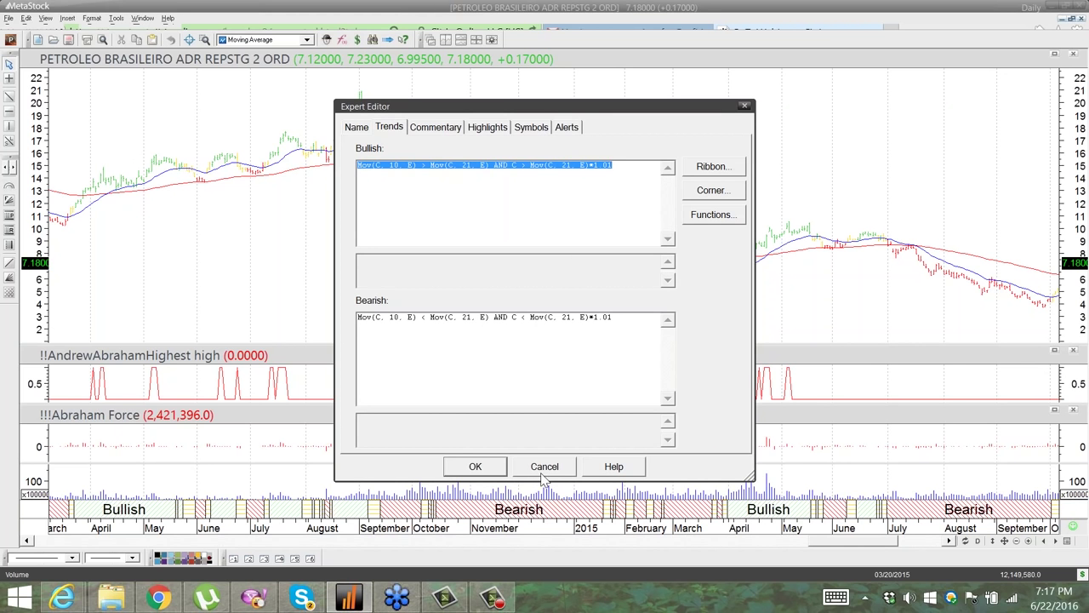
{"action": "left_click", "coordinate": [475, 467]}
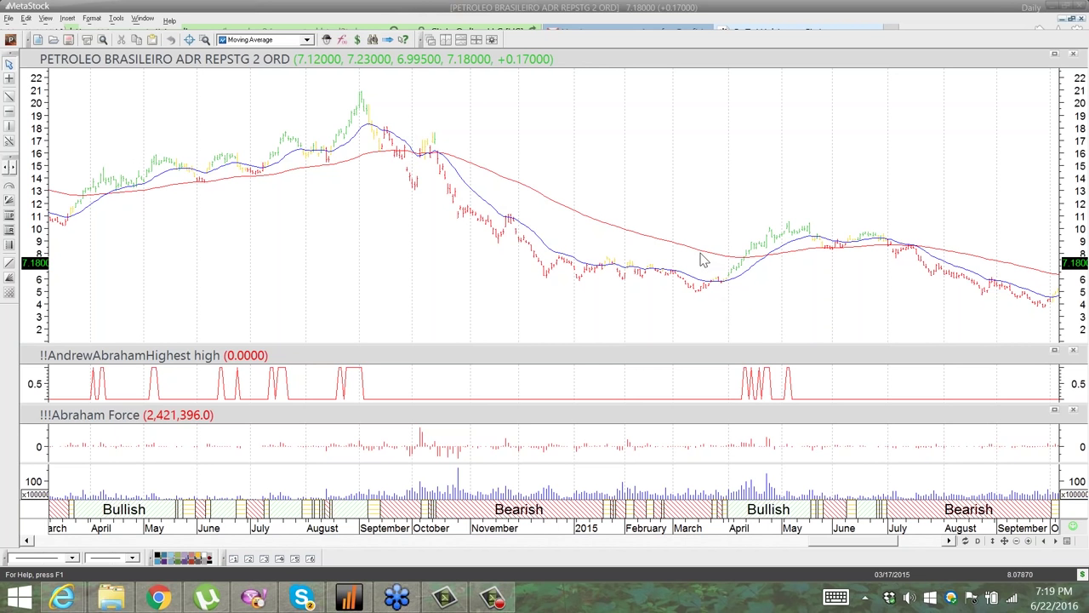
- Set the time periods of the red exponential moving average to 50
{"action": "mouse_move", "coordinate": [701, 265]}
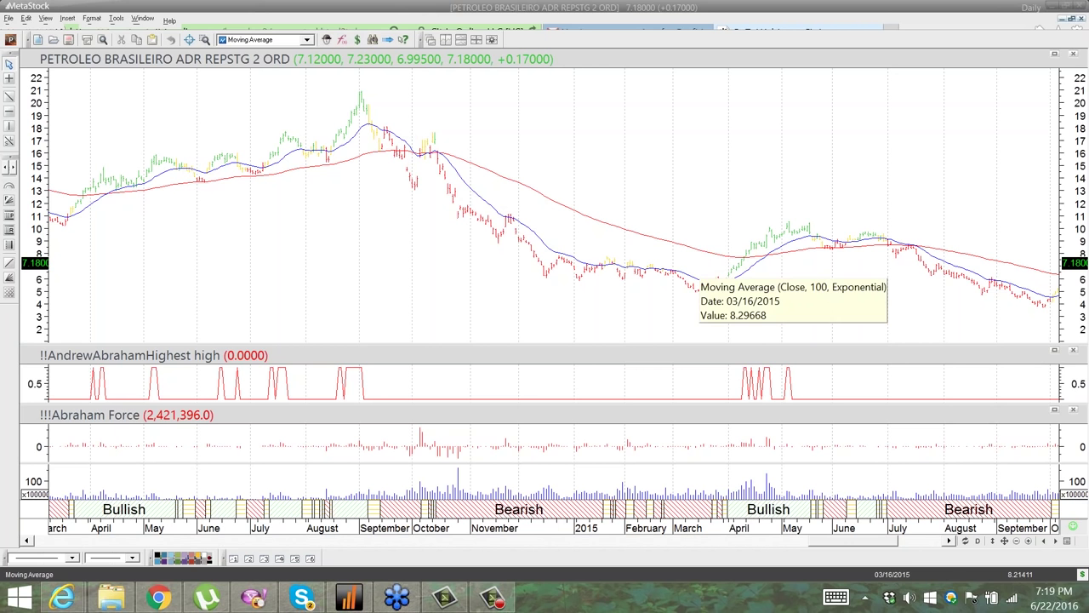
{"action": "right_click", "coordinate": [701, 262]}
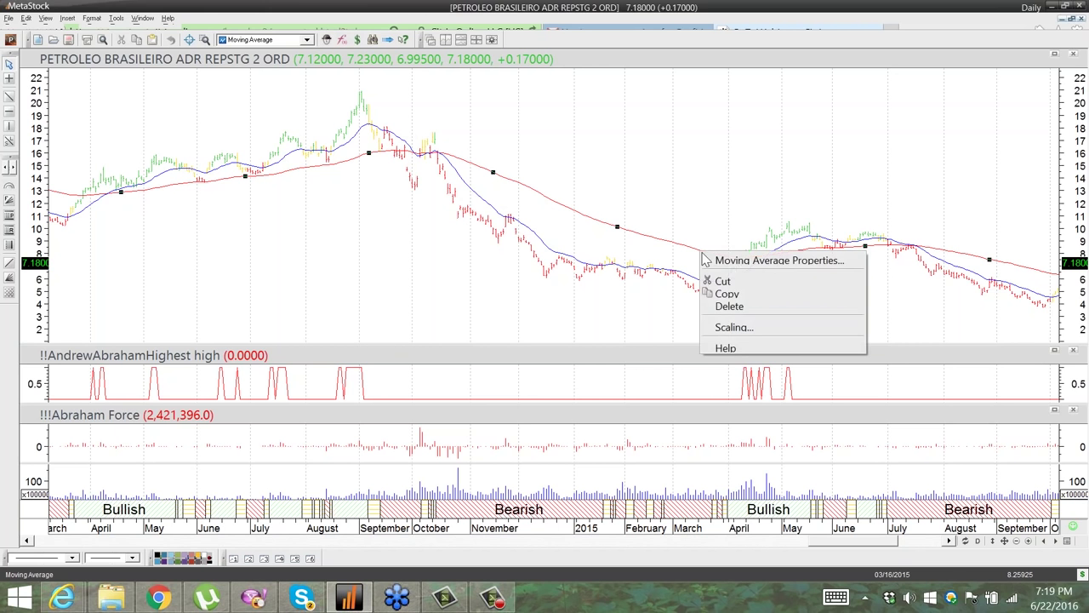
{"action": "left_click", "coordinate": [712, 259]}
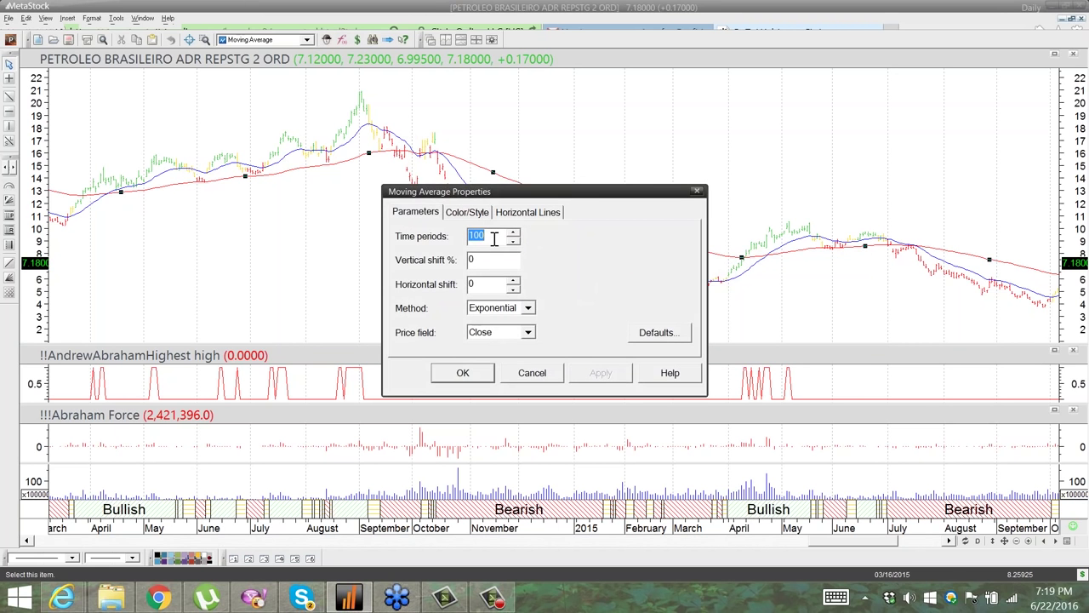
{"action": "type", "text": "50"}
{"action": "left_click", "coordinate": [463, 373]}
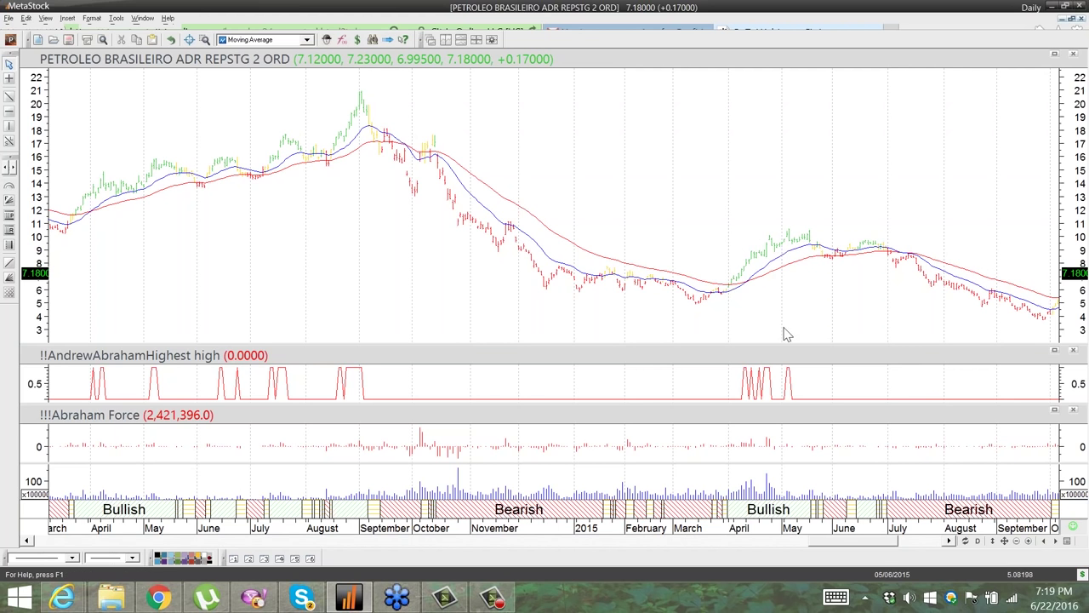
- Review the formula of the !!AndrewAbrahamHighest high indicator and close its properties
{"action": "mouse_move", "coordinate": [745, 371]}
{"action": "right_click", "coordinate": [747, 378]}
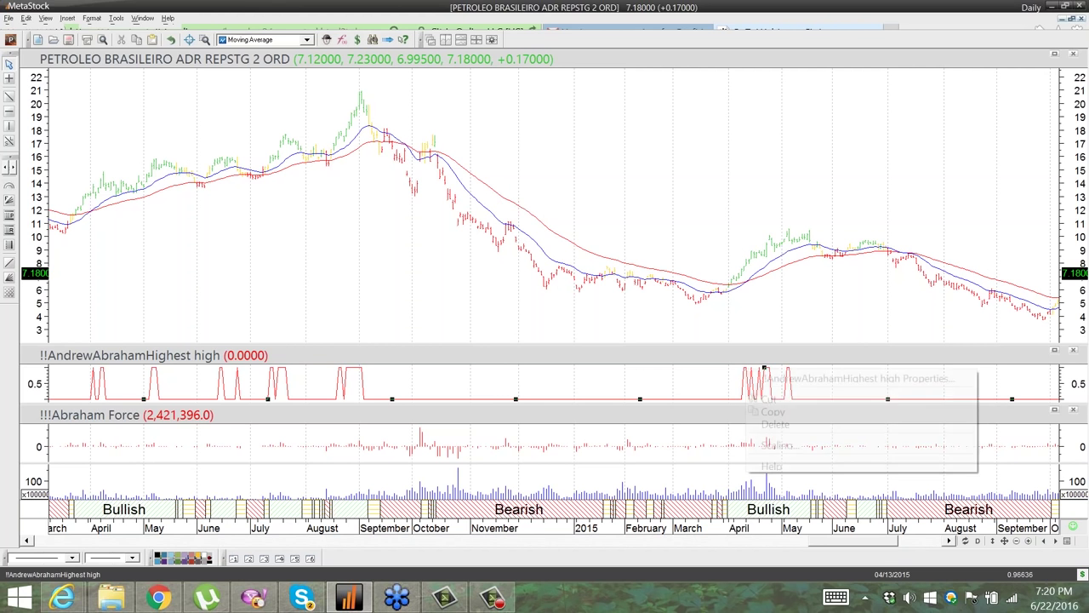
{"action": "left_click", "coordinate": [766, 377]}
{"action": "left_click", "coordinate": [482, 189]}
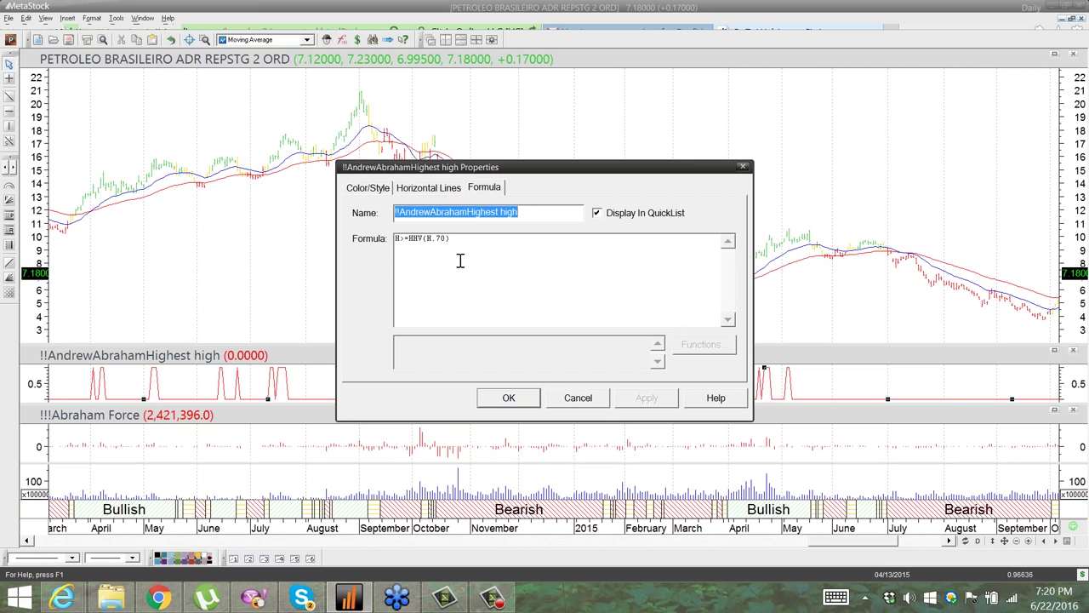
{"action": "left_click", "coordinate": [509, 398]}
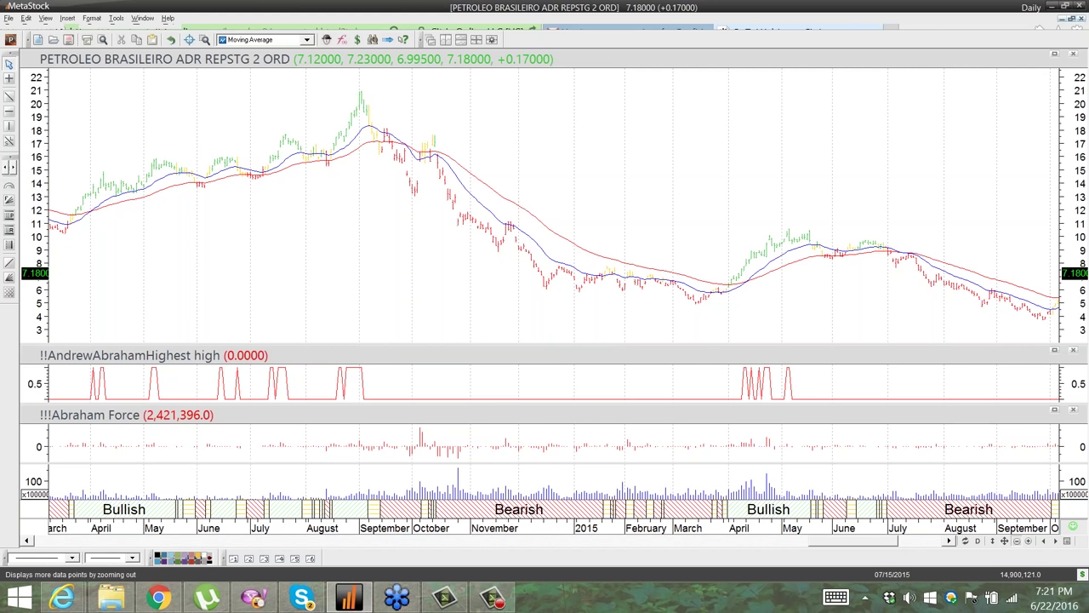
- Examine the PETROLEO BRASILEIRO price history back to 2004, and return to the 2014–2015 price action
{"action": "left_click", "coordinate": [1029, 540]}
{"action": "left_click", "coordinate": [1029, 540]}
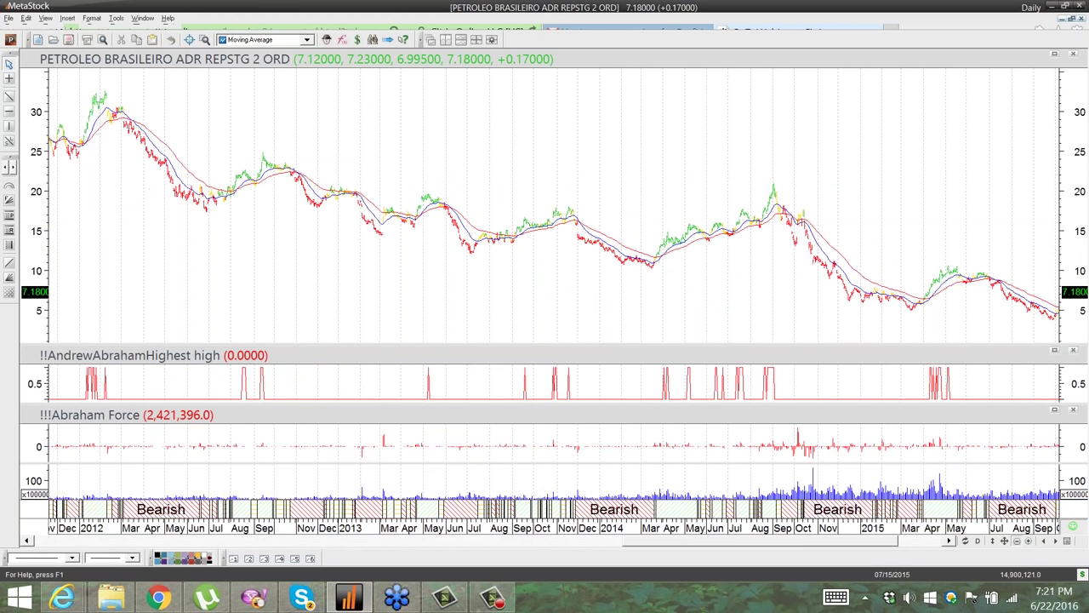
{"action": "left_click", "coordinate": [1030, 540]}
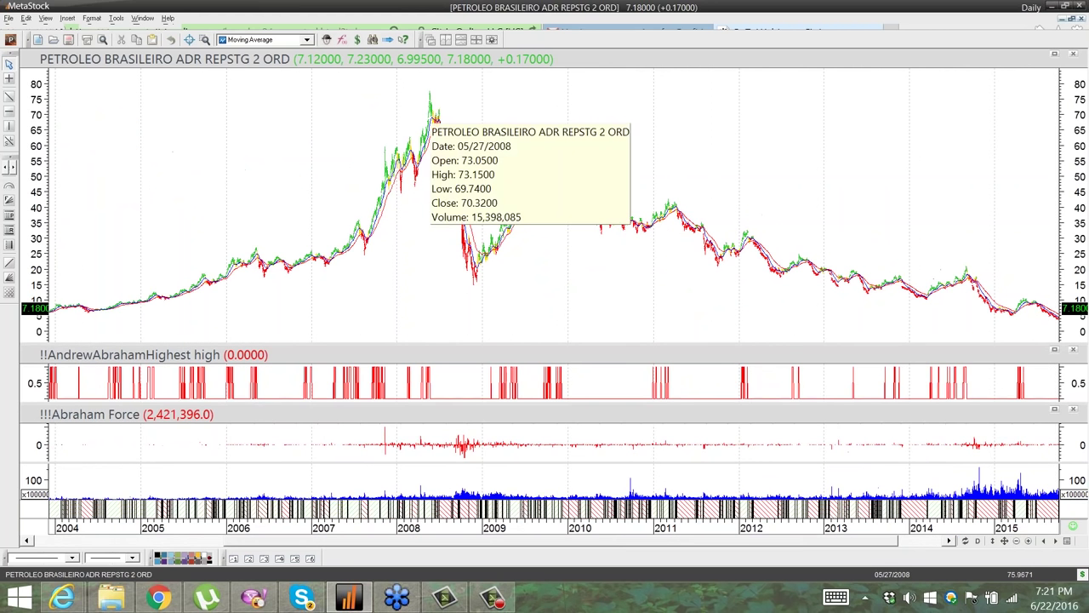
{"action": "left_click", "coordinate": [1017, 540]}
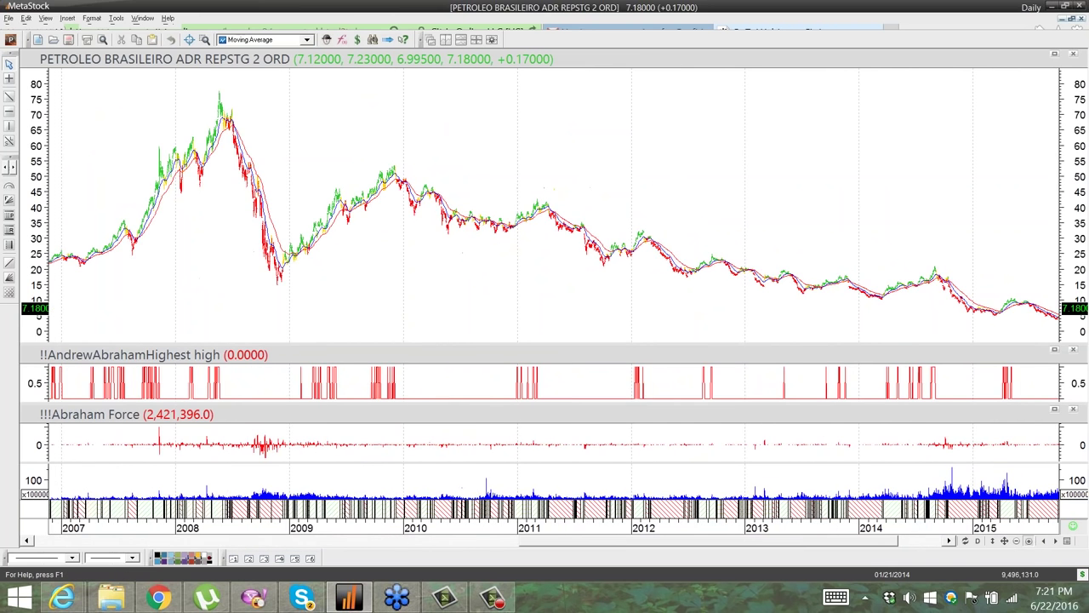
{"action": "left_click", "coordinate": [1017, 540]}
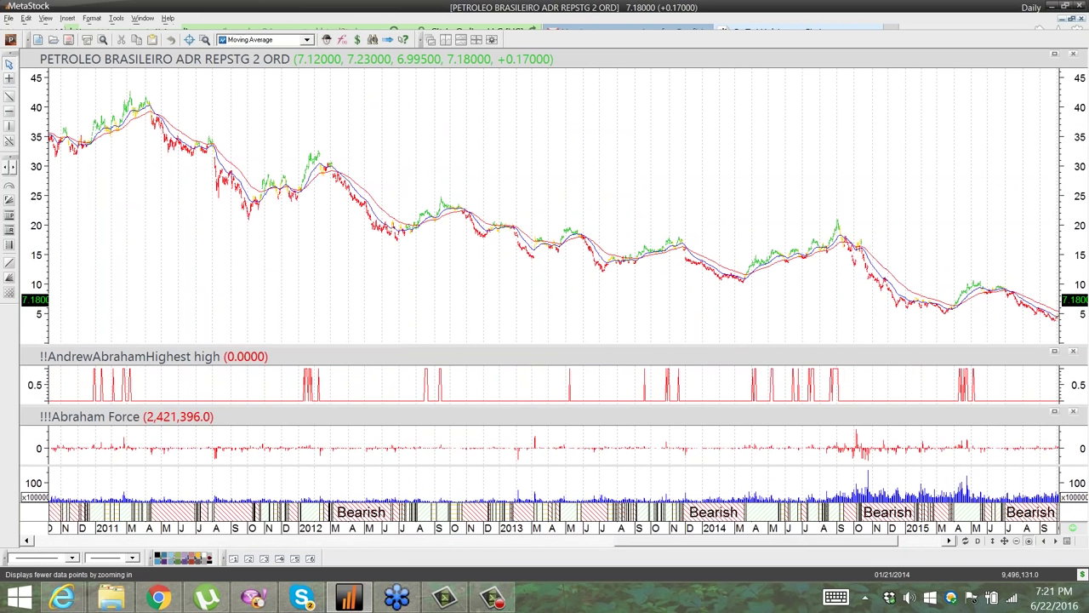
{"action": "left_click", "coordinate": [1017, 540]}
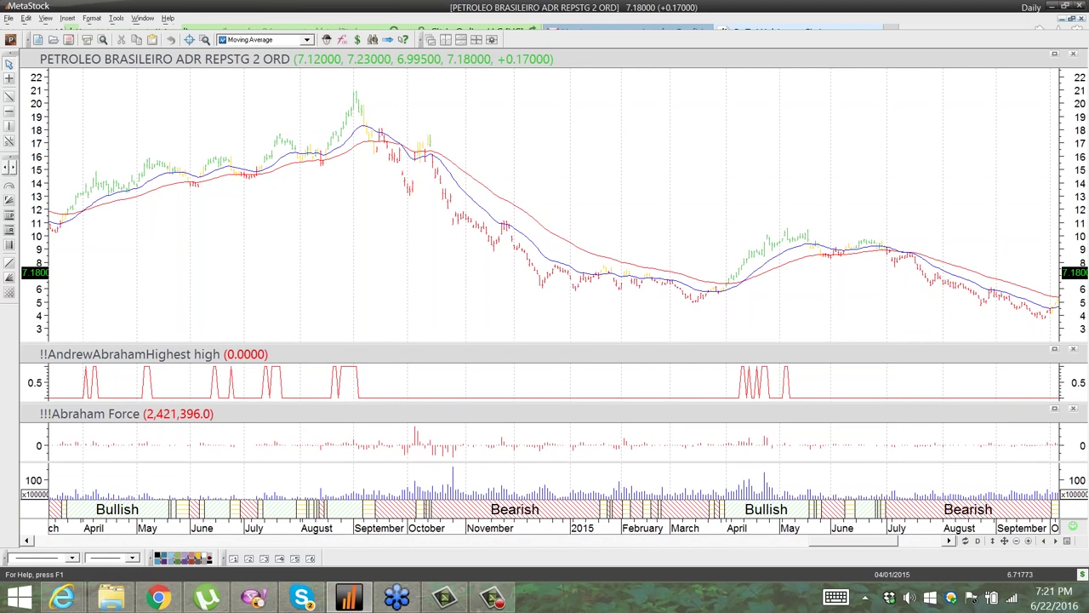
- Examine the April 2015 highest-high signals and the moving average crossover on a closer view of the 2015 data
{"action": "mouse_move", "coordinate": [725, 298]}
{"action": "mouse_move", "coordinate": [743, 374]}
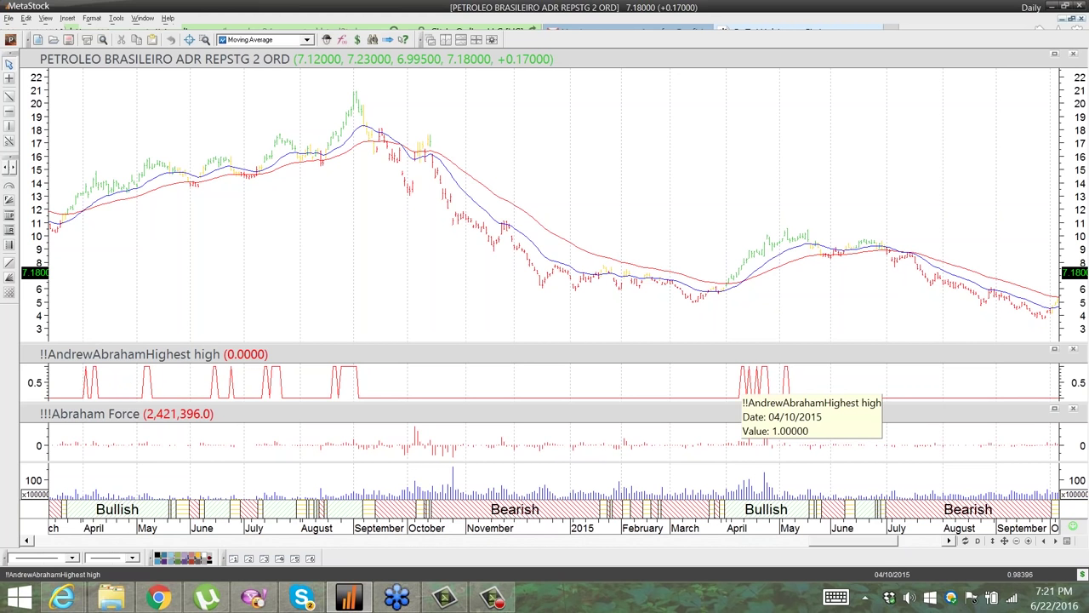
{"action": "left_click", "coordinate": [1030, 541]}
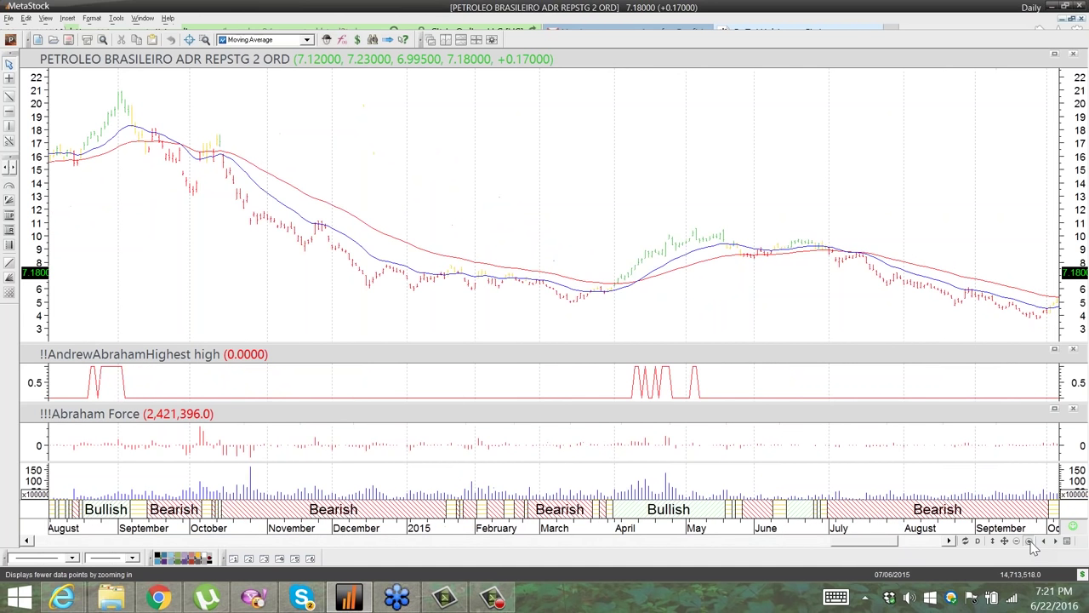
{"action": "left_click", "coordinate": [1029, 541]}
{"action": "mouse_move", "coordinate": [489, 228]}
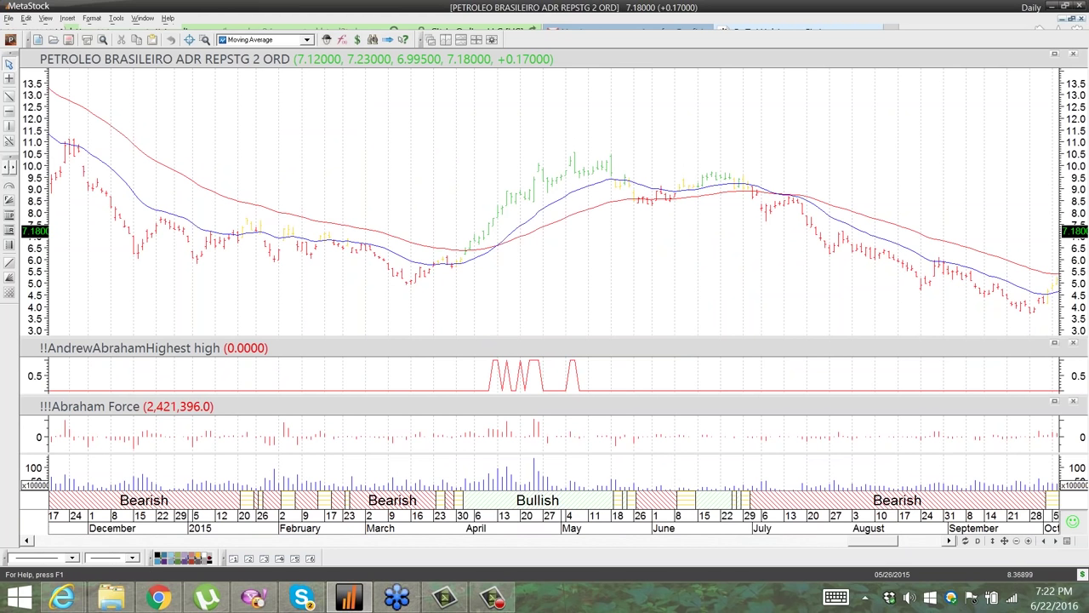
- Review the parameters of the red moving average on the PETROLEO BRASILEIRO chart, and close its properties without changes
{"action": "mouse_move", "coordinate": [643, 203]}
{"action": "right_click", "coordinate": [628, 210]}
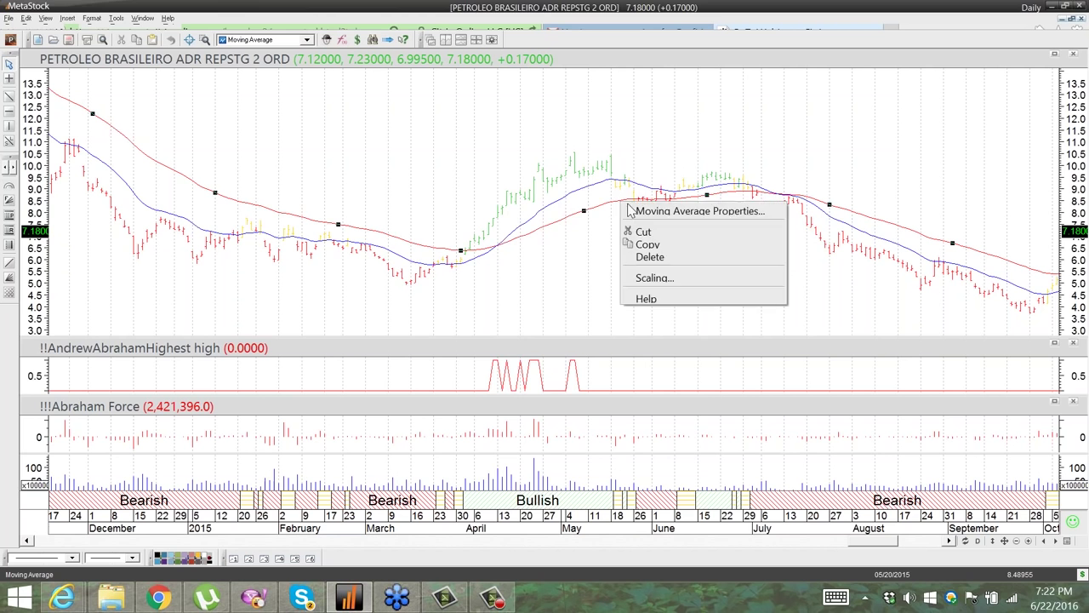
{"action": "left_click", "coordinate": [646, 211]}
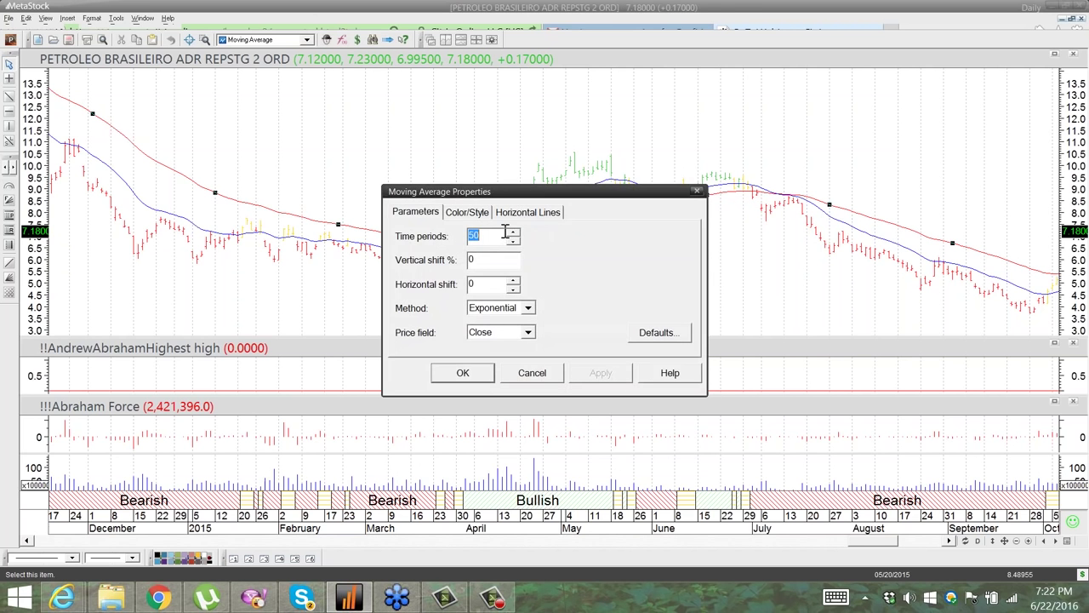
{"action": "left_click", "coordinate": [533, 373]}
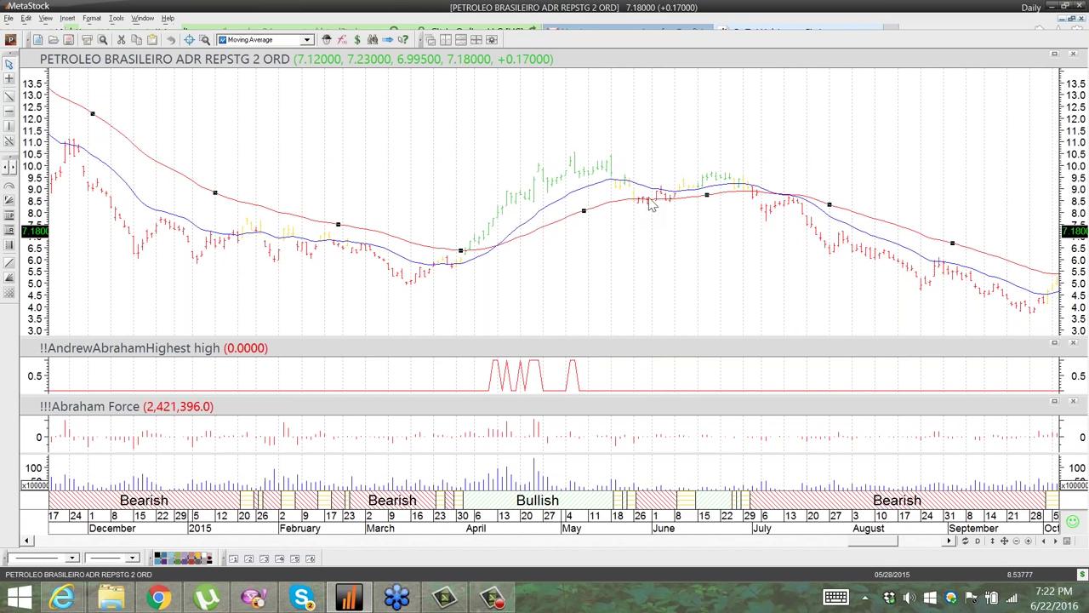
- Examine the PETROLEO BRASILEIRO price action up to June 2016, including the March 2016 breakout and following highs
{"action": "mouse_move", "coordinate": [707, 198]}
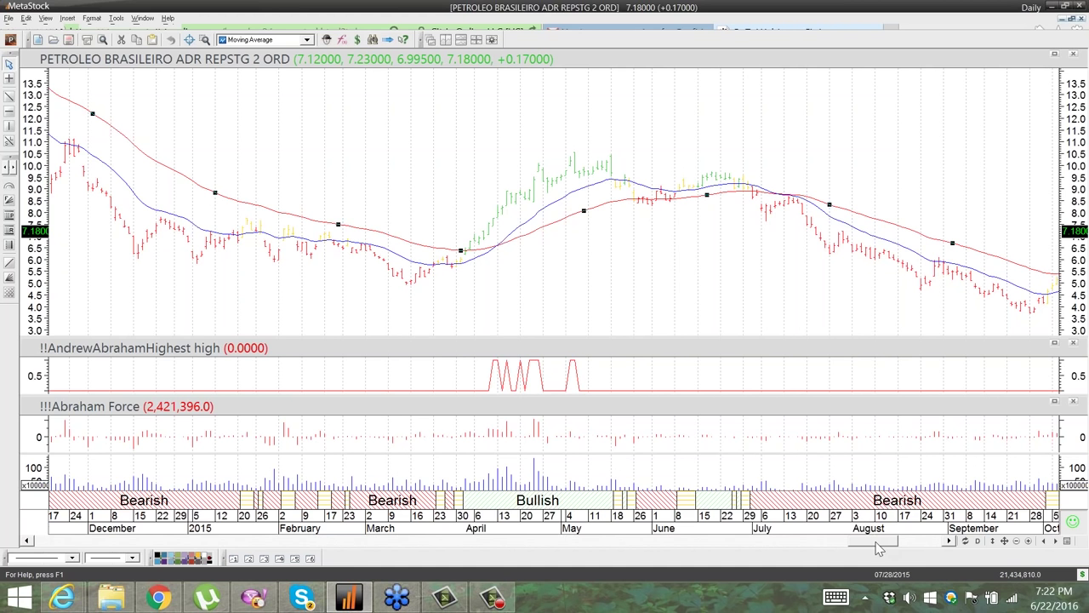
{"action": "left_click_drag", "start_coordinate": [878, 548], "coordinate": [940, 538]}
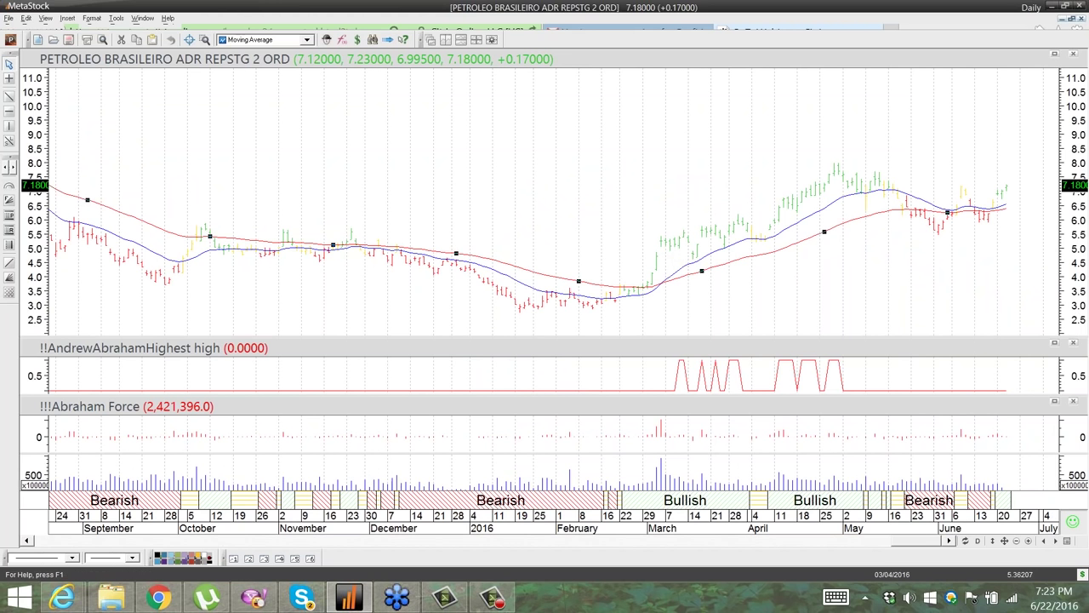
{"action": "mouse_move", "coordinate": [663, 246]}
{"action": "mouse_move", "coordinate": [834, 165]}
- Switch to the VALE ADR chart and examine its price action from late 2014 to June 2016
{"action": "left_click", "coordinate": [143, 20]}
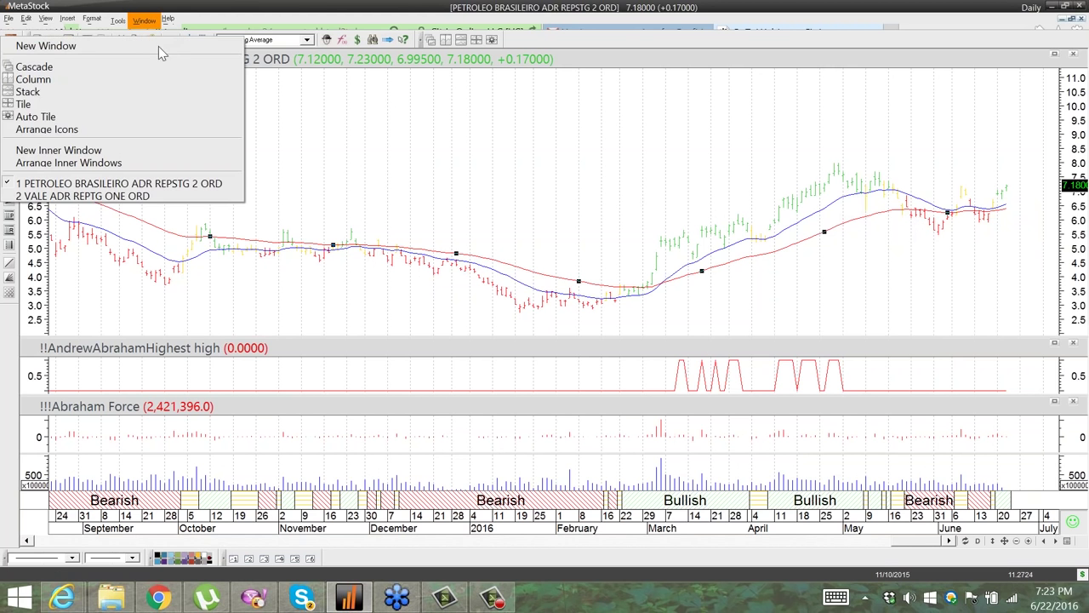
{"action": "left_click", "coordinate": [150, 197]}
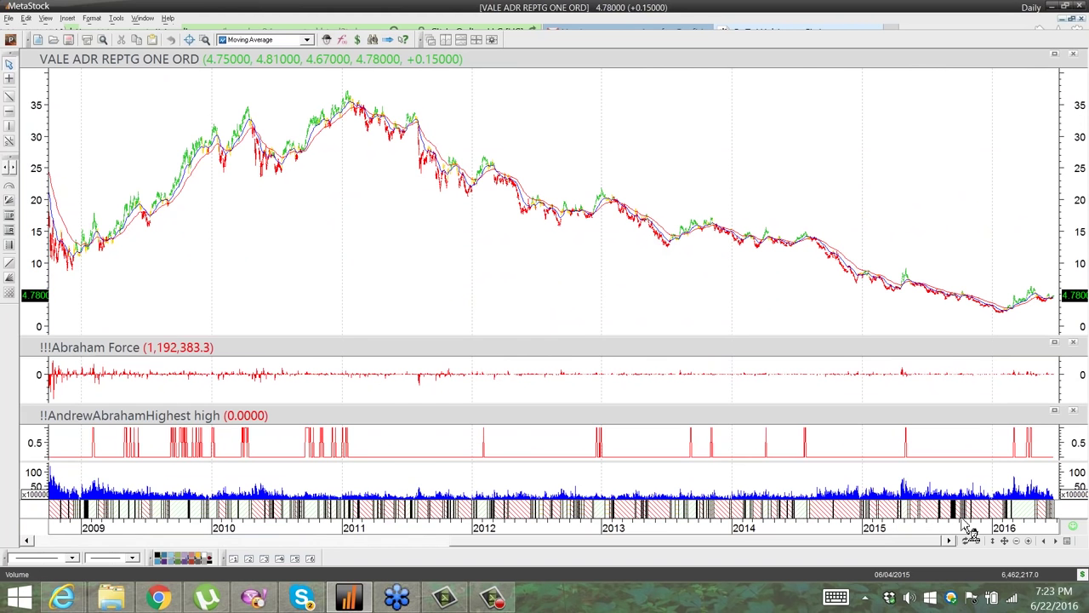
{"action": "left_click", "coordinate": [1029, 541]}
{"action": "left_click", "coordinate": [1029, 541]}
{"action": "left_click", "coordinate": [1028, 541]}
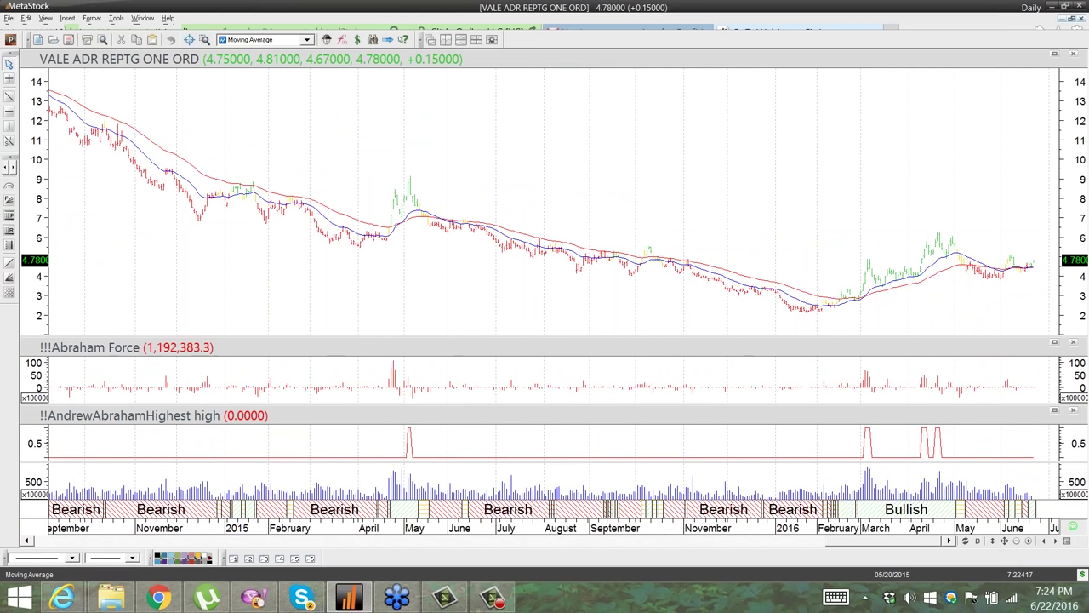
{"action": "mouse_move", "coordinate": [430, 213]}
- Examine VALE's March 2016 breakout, the mid-March pullback, the April highs and the June price bars on a closer view
{"action": "left_click", "coordinate": [1029, 542]}
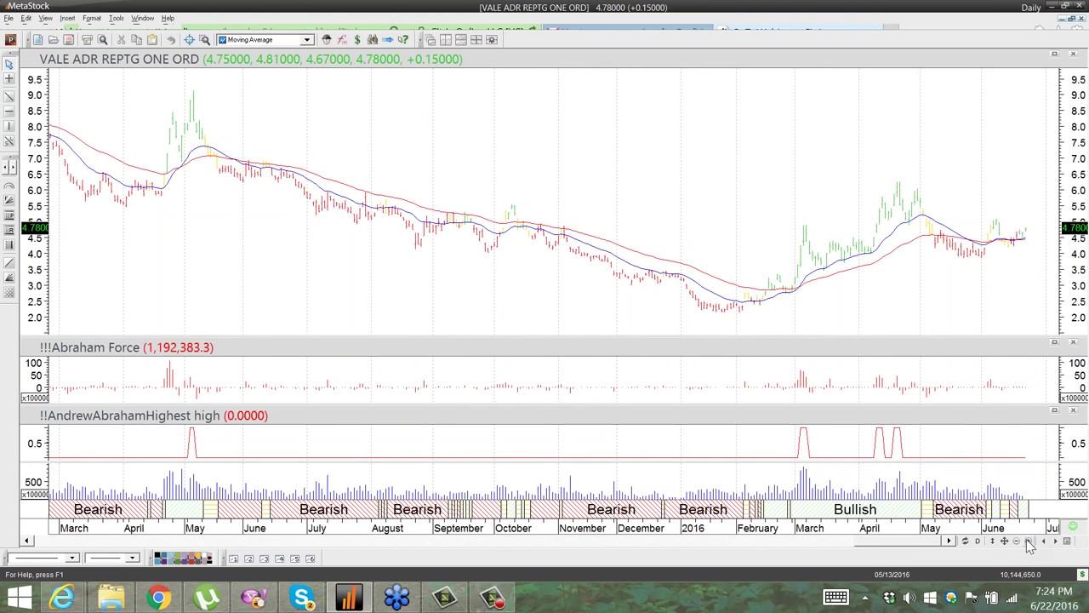
{"action": "left_click", "coordinate": [1028, 542]}
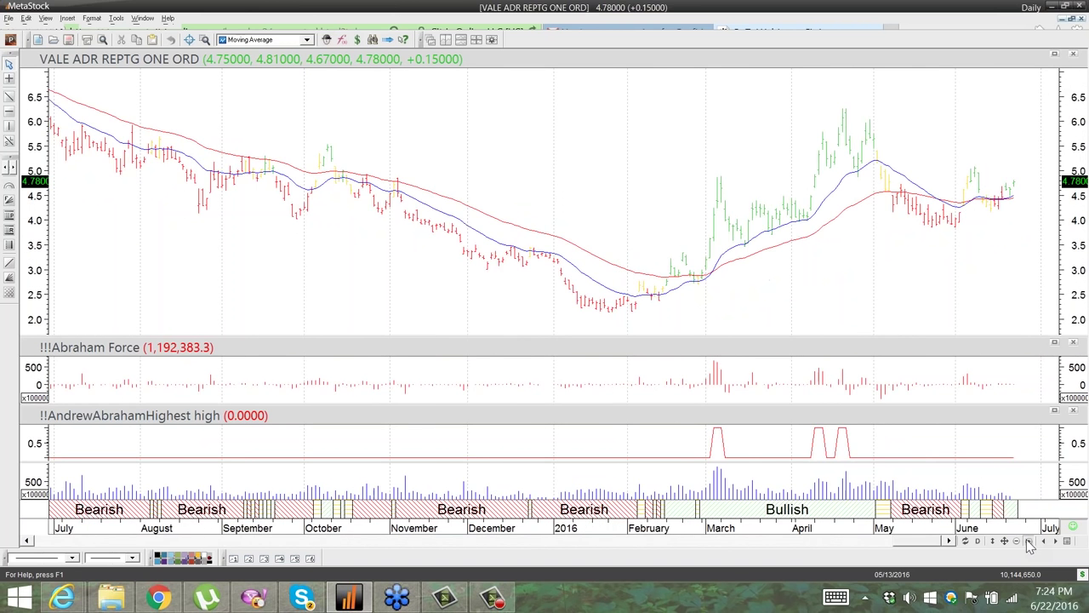
{"action": "left_click", "coordinate": [1029, 542]}
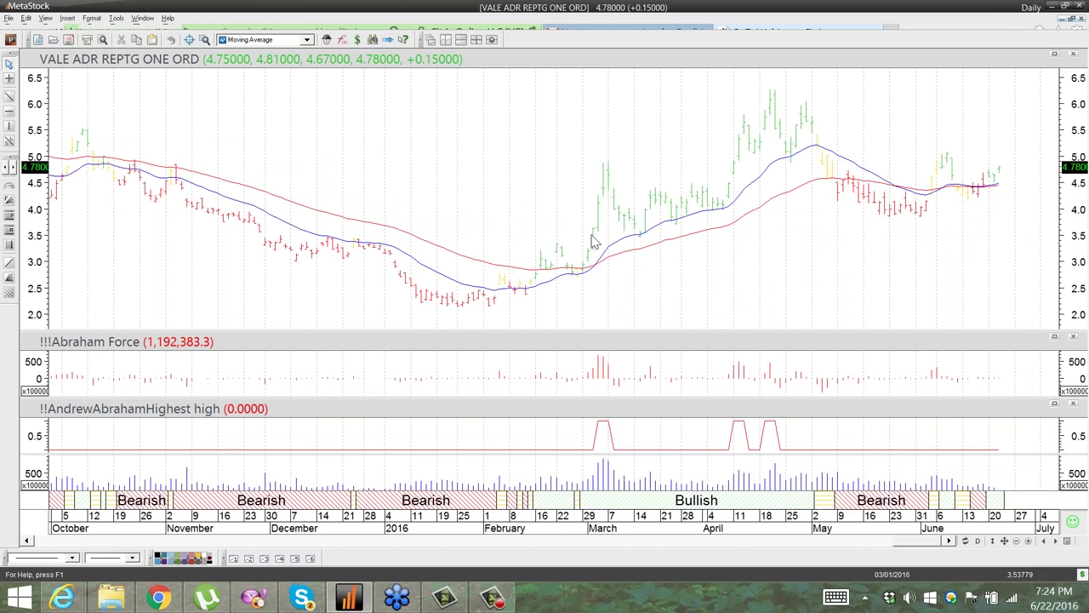
{"action": "mouse_move", "coordinate": [604, 257]}
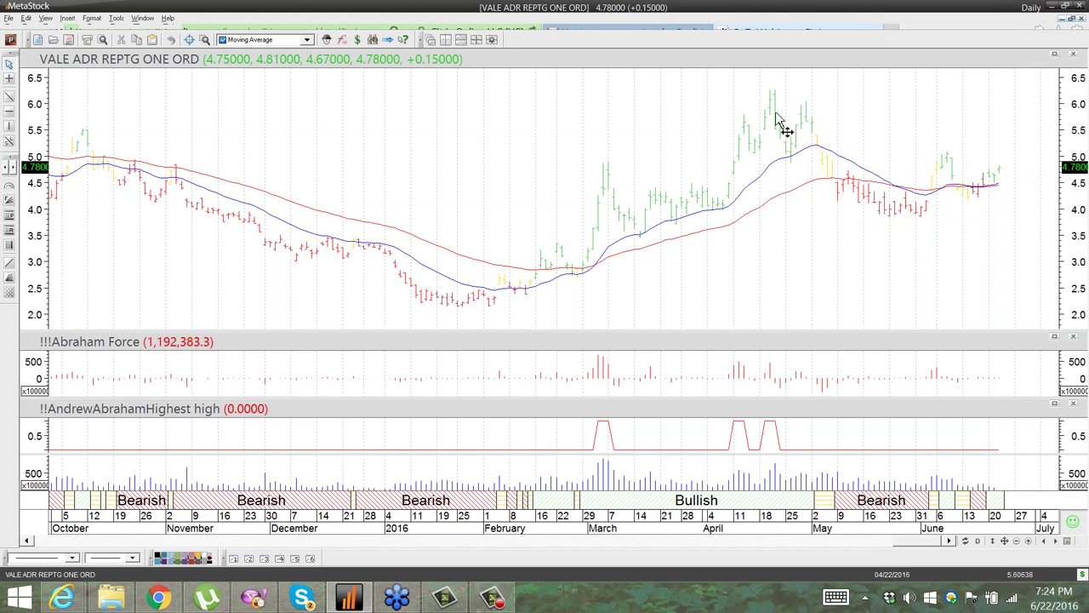
{"action": "mouse_move", "coordinate": [775, 111]}
{"action": "mouse_move", "coordinate": [951, 164]}
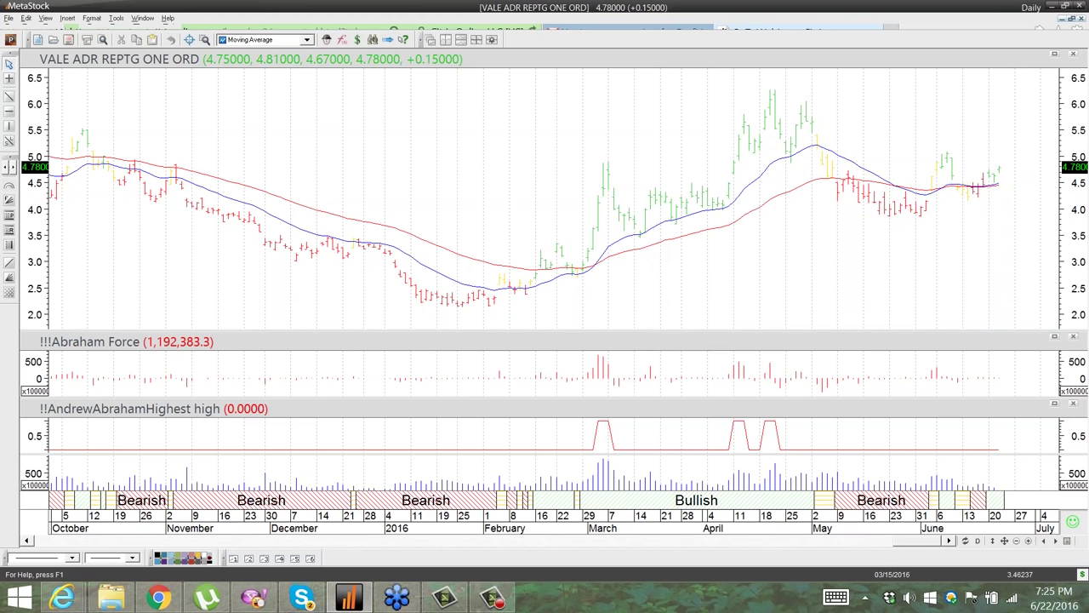
{"action": "mouse_move", "coordinate": [641, 239]}
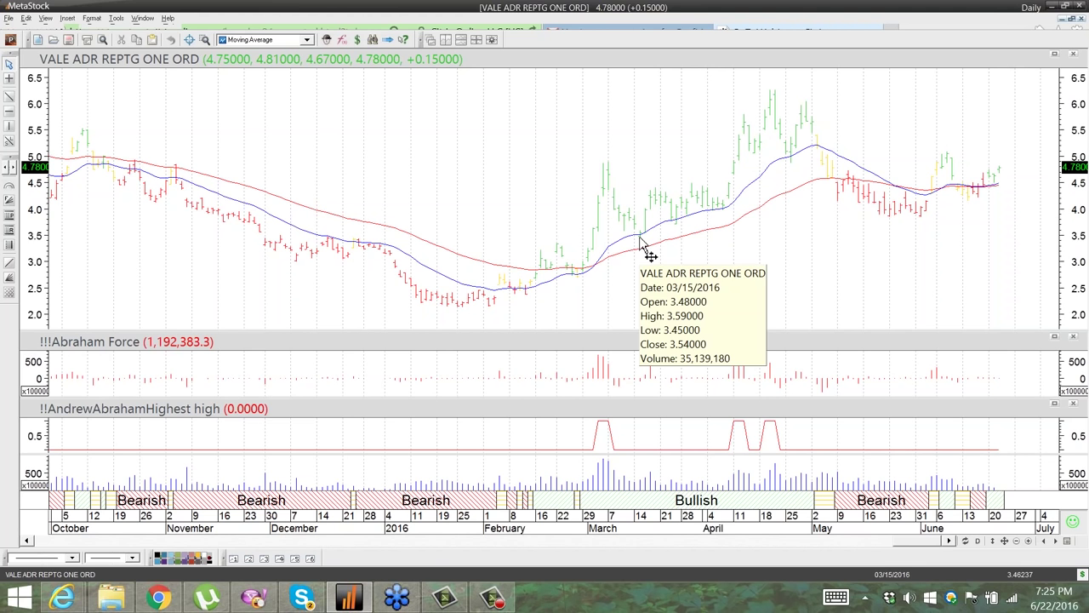
{"action": "left_click", "coordinate": [159, 598]}
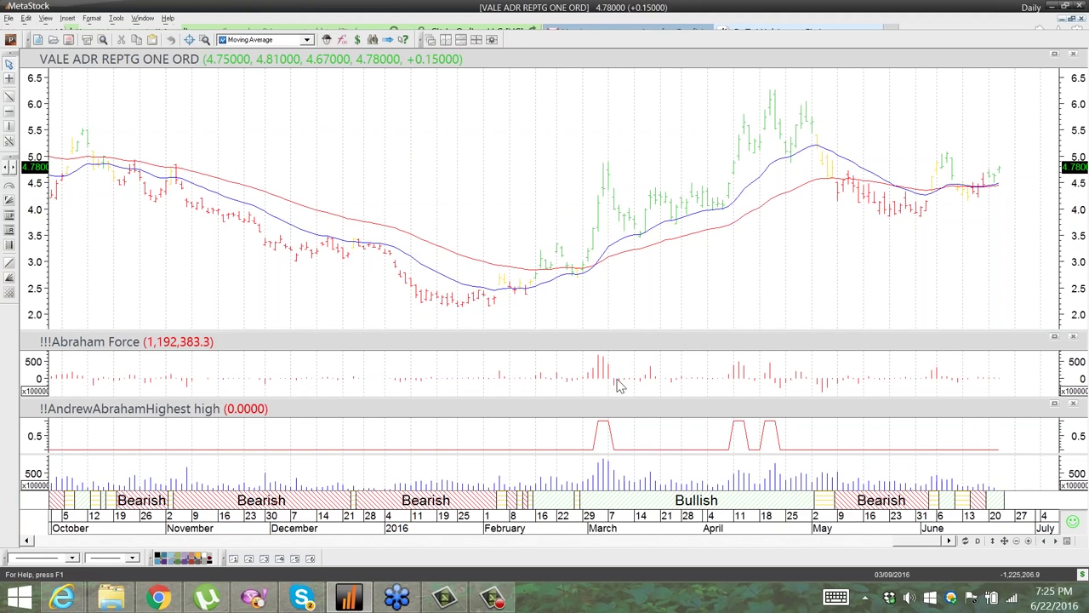
{"action": "mouse_move", "coordinate": [609, 170]}
{"action": "mouse_move", "coordinate": [644, 247]}
- In the Power Console, deselect PBR and VALE.K, select MRO (Marathon Oil), and open its chart
{"action": "left_click", "coordinate": [10, 19]}
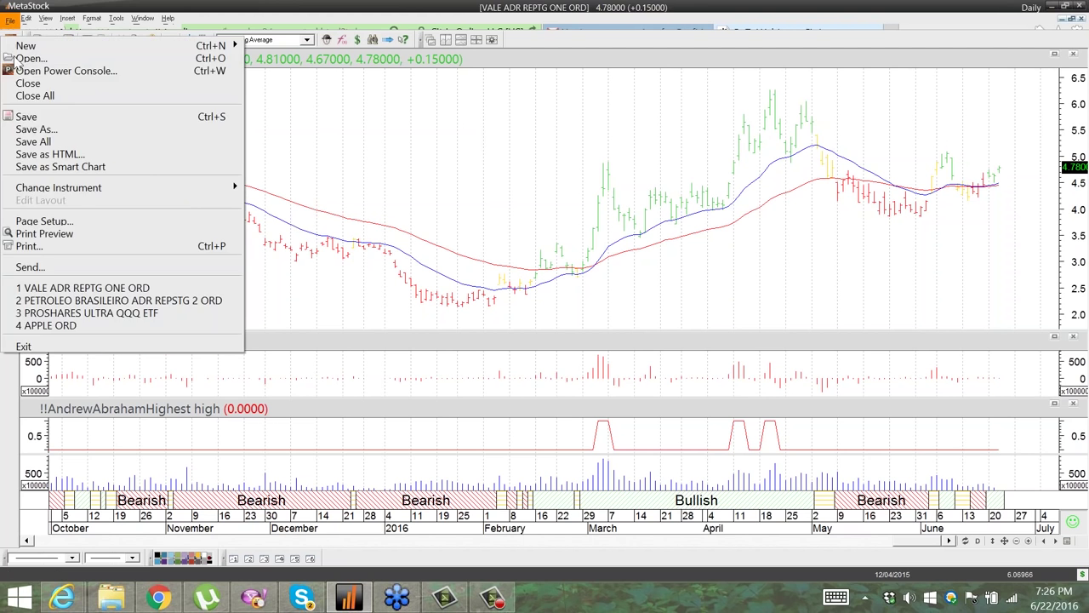
{"action": "left_click", "coordinate": [47, 116]}
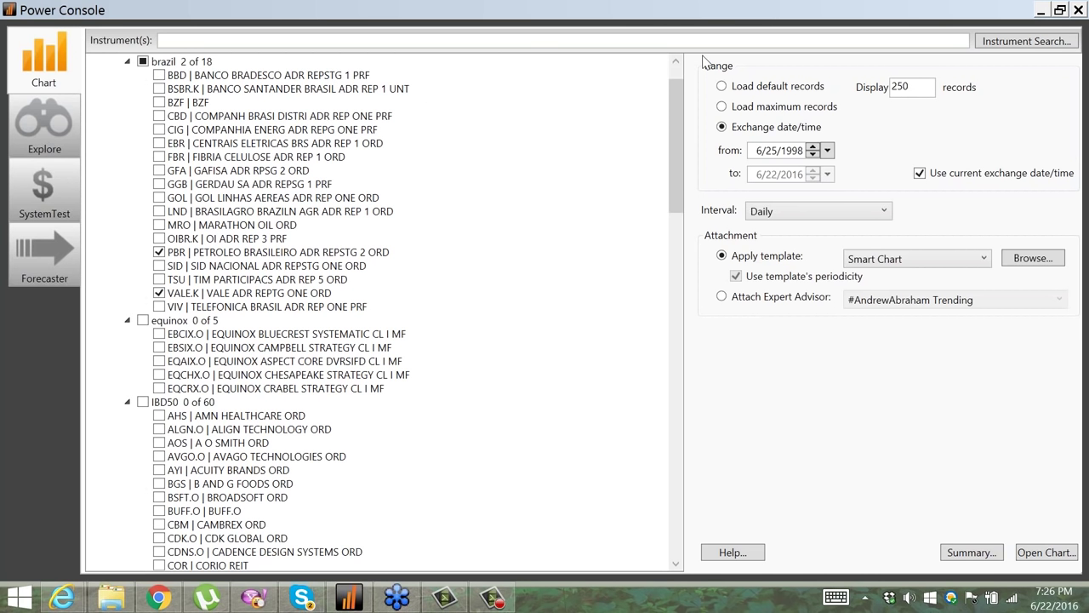
{"action": "left_click", "coordinate": [159, 252]}
{"action": "left_click", "coordinate": [158, 293]}
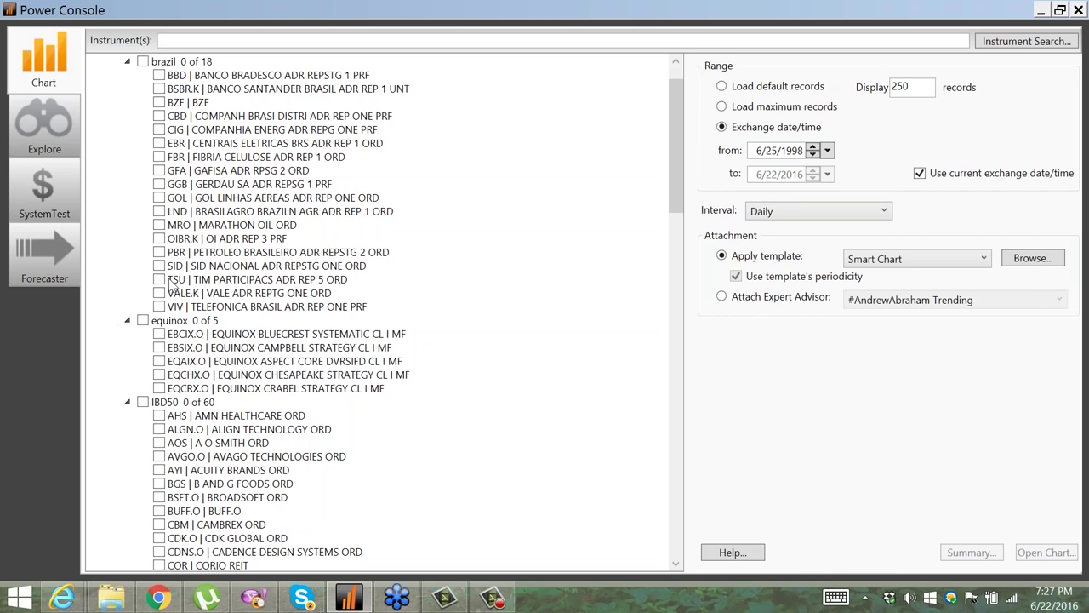
{"action": "left_click", "coordinate": [159, 225]}
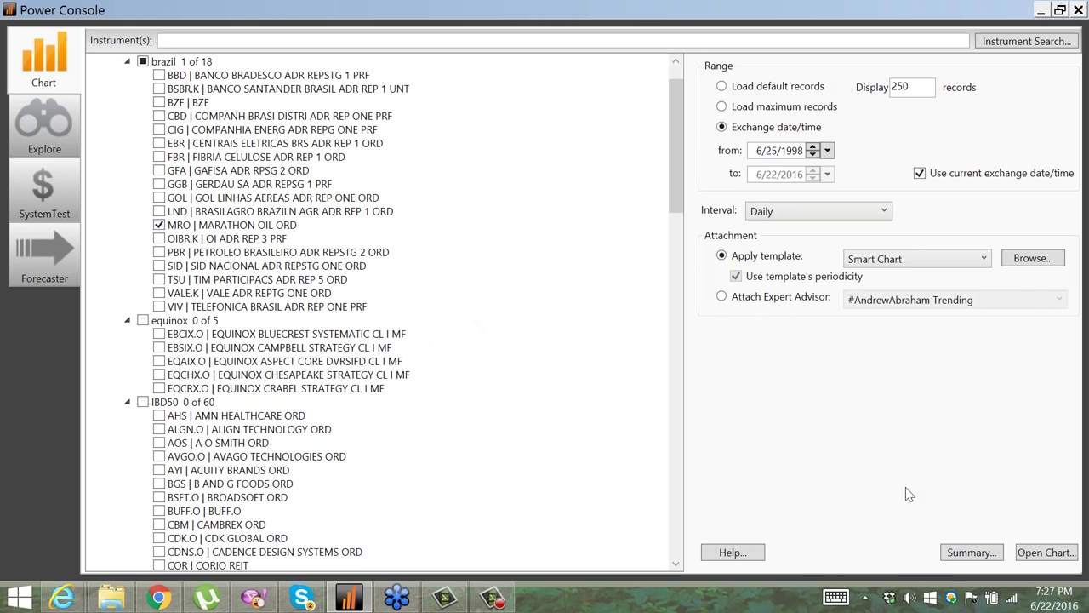
{"action": "left_click", "coordinate": [1046, 552]}
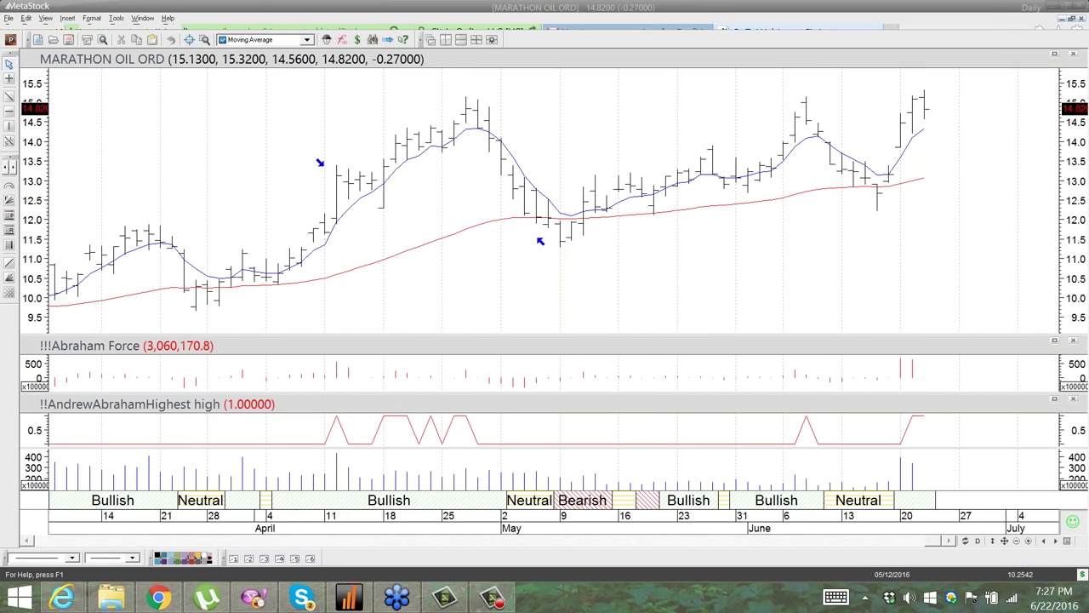
- Examine Marathon Oil's full price history back to 1998, including the 2014 peak and the February 2016 low
{"action": "left_click", "coordinate": [1017, 542]}
{"action": "left_click", "coordinate": [1017, 542]}
{"action": "left_click", "coordinate": [1017, 541]}
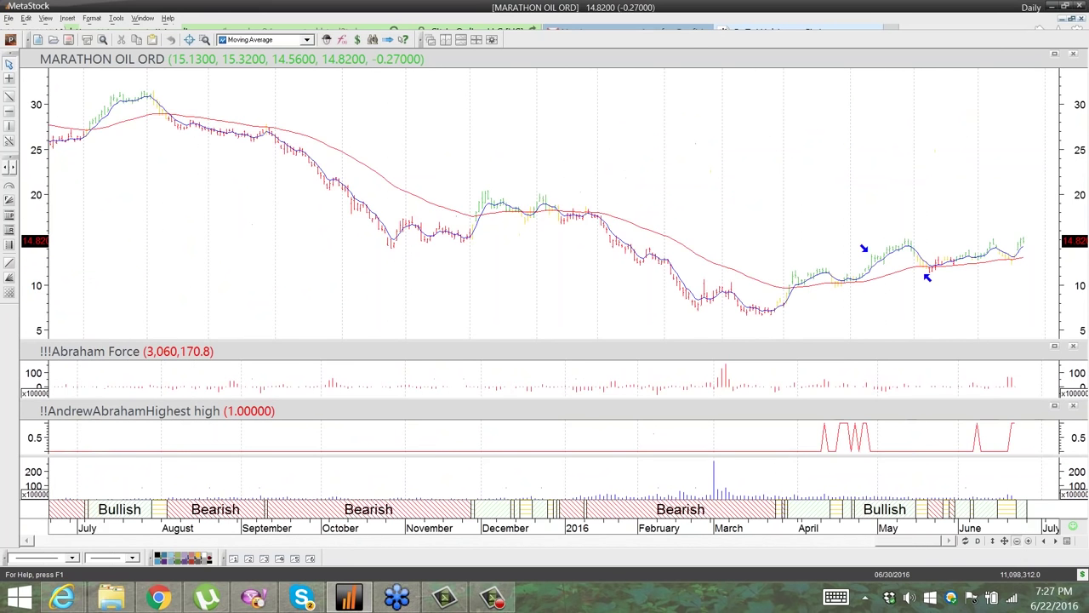
{"action": "left_click", "coordinate": [1016, 542]}
{"action": "left_click", "coordinate": [1017, 541]}
{"action": "left_click", "coordinate": [1017, 541]}
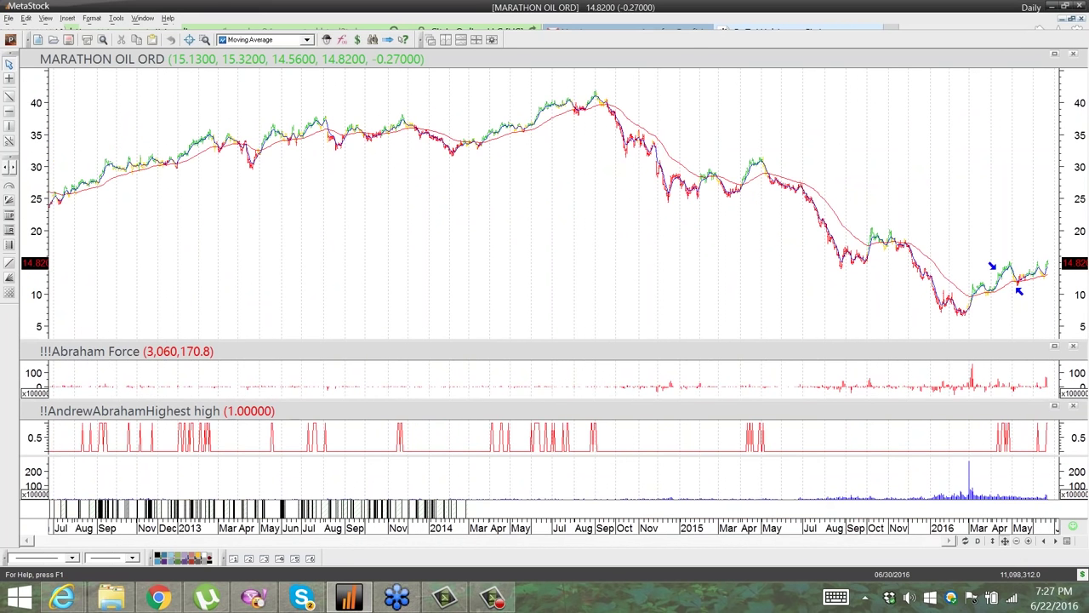
{"action": "left_click", "coordinate": [1017, 541]}
{"action": "left_click", "coordinate": [1017, 541]}
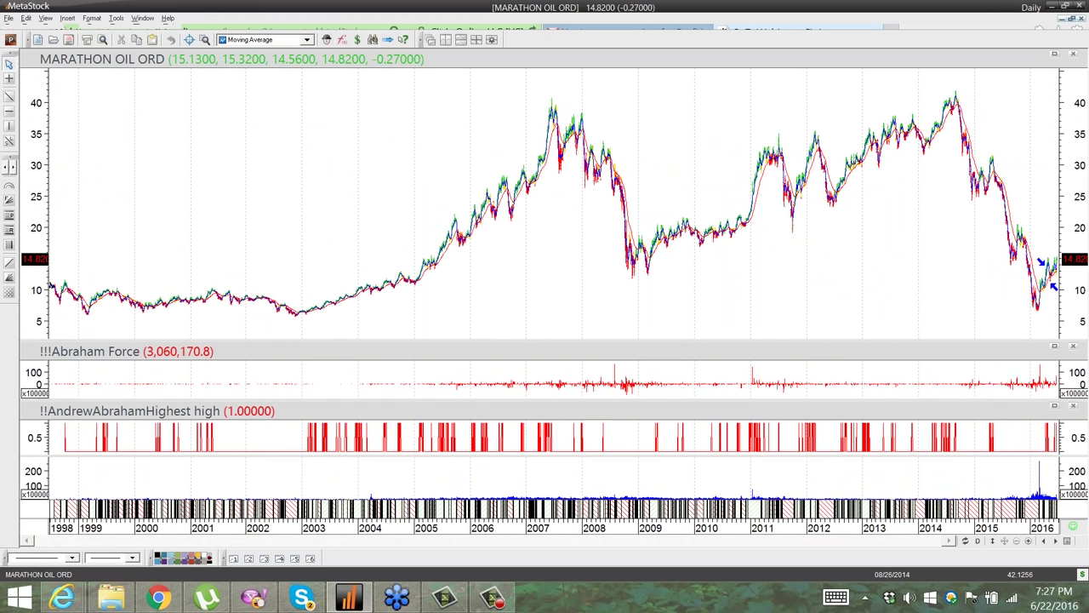
{"action": "mouse_move", "coordinate": [955, 96]}
{"action": "mouse_move", "coordinate": [1043, 325]}
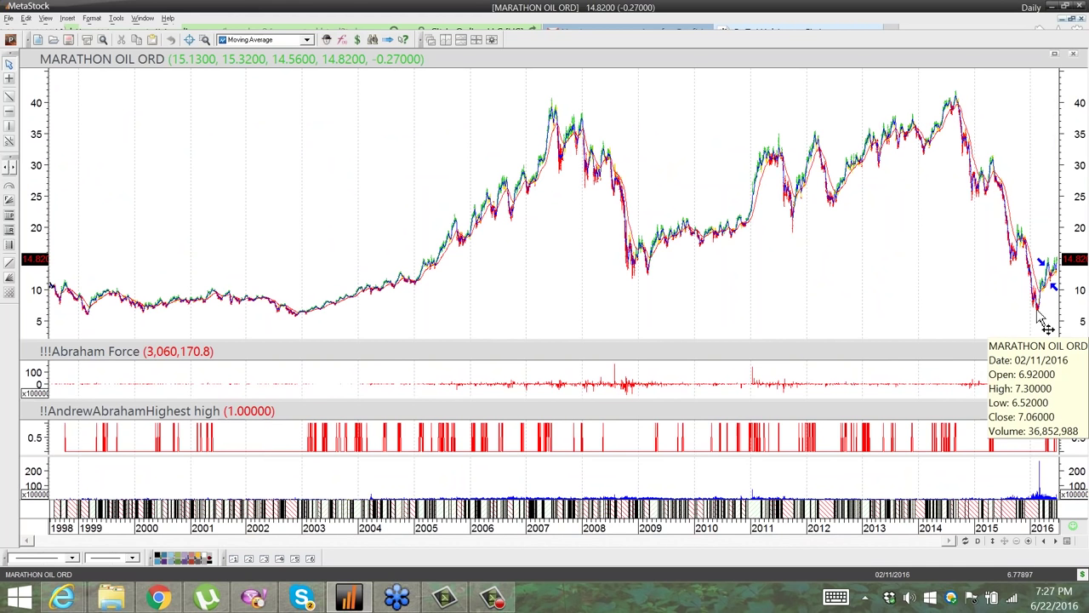
- Examine Marathon Oil's April to June 2016 price action against the moving averages and highest-high signals
{"action": "left_click", "coordinate": [1028, 541]}
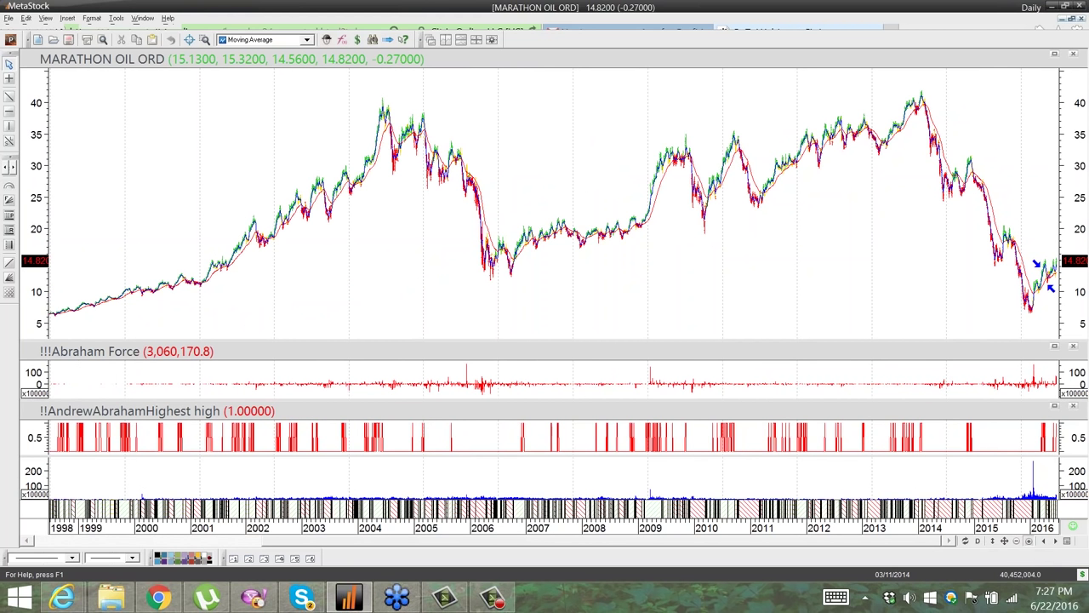
{"action": "key", "text": "plus"}
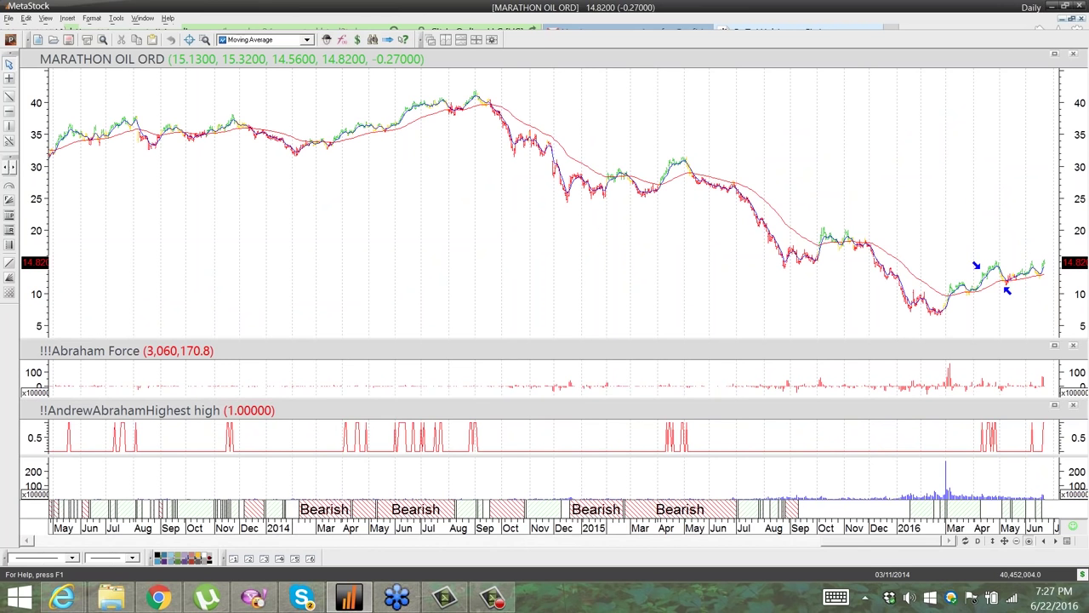
{"action": "key", "text": "plus"}
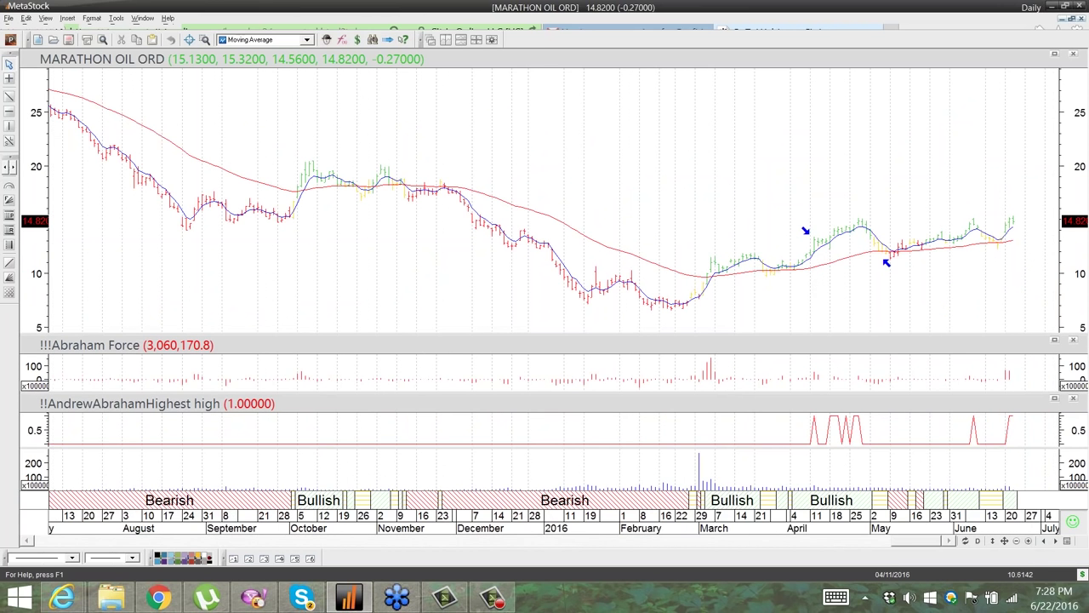
{"action": "mouse_move", "coordinate": [811, 277]}
{"action": "mouse_move", "coordinate": [824, 258]}
{"action": "mouse_move", "coordinate": [894, 268]}
{"action": "mouse_move", "coordinate": [999, 247]}
{"action": "mouse_move", "coordinate": [1015, 228]}
- Examine Marathon Oil's mid-June 2016 pullback to the red moving average on a view starting in February 2016
{"action": "left_click", "coordinate": [10, 22]}
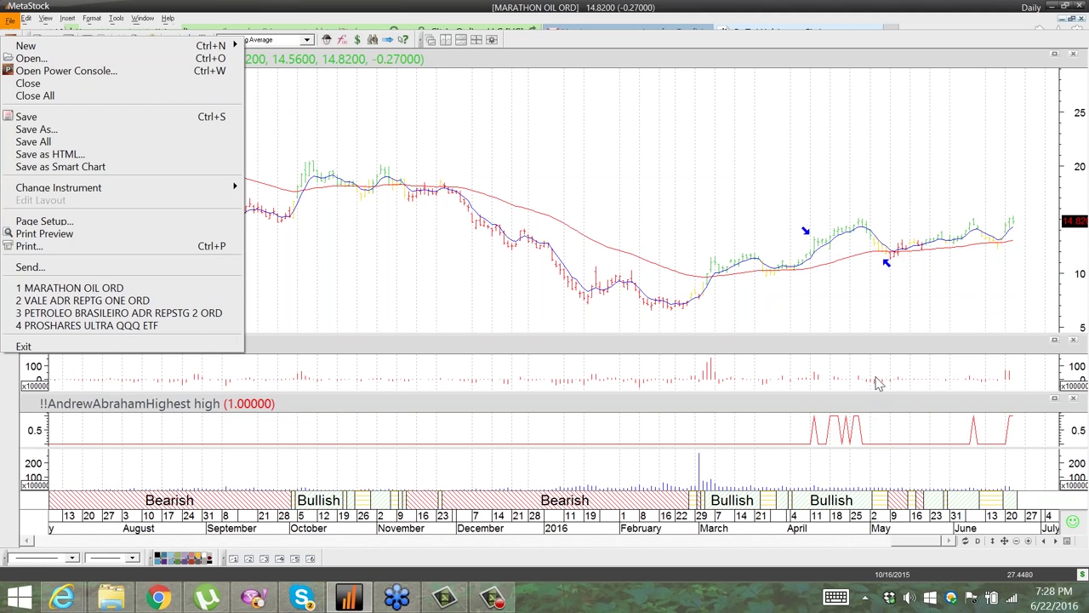
{"action": "left_click", "coordinate": [1029, 542]}
{"action": "left_click", "coordinate": [1029, 541]}
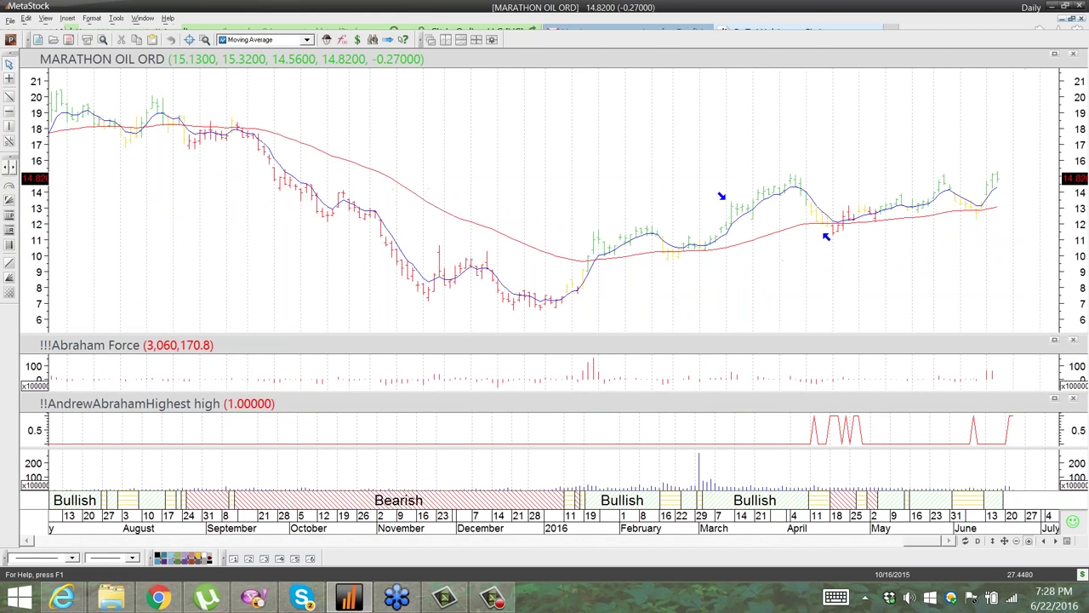
{"action": "left_click", "coordinate": [1028, 541]}
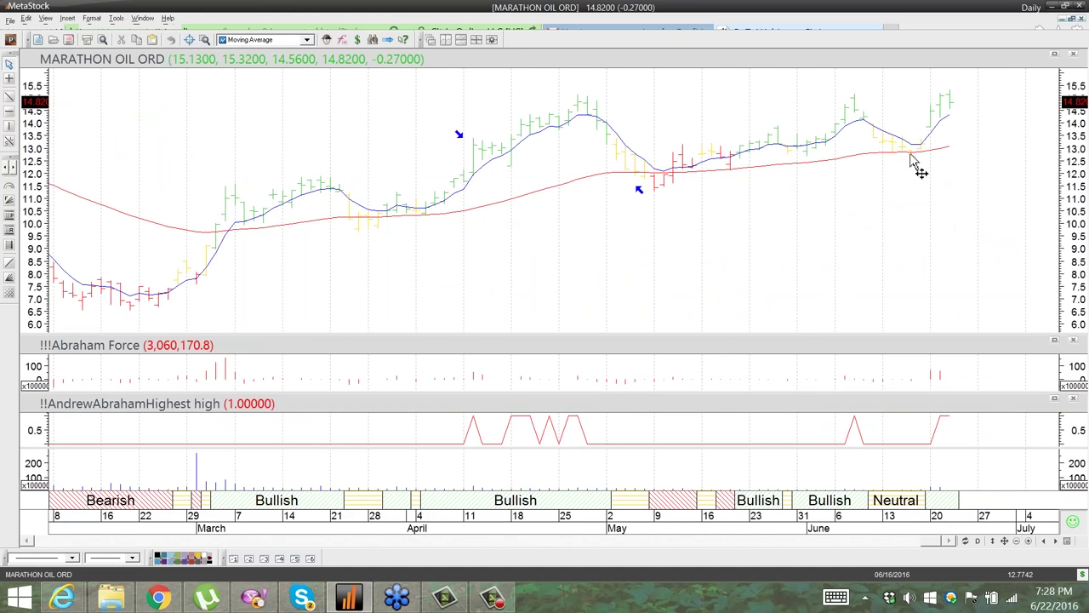
{"action": "mouse_move", "coordinate": [912, 159]}
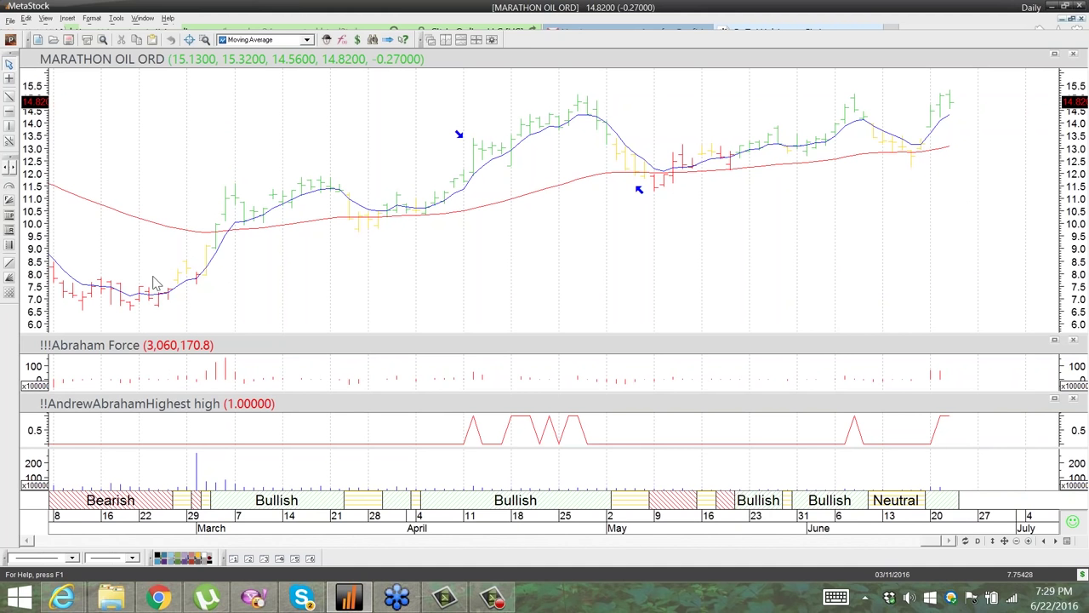
- View the Trend Following Mentor website in Chrome, and return to the May 2016 price bars on MetaStock's Marathon Oil chart
{"action": "left_click", "coordinate": [167, 601]}
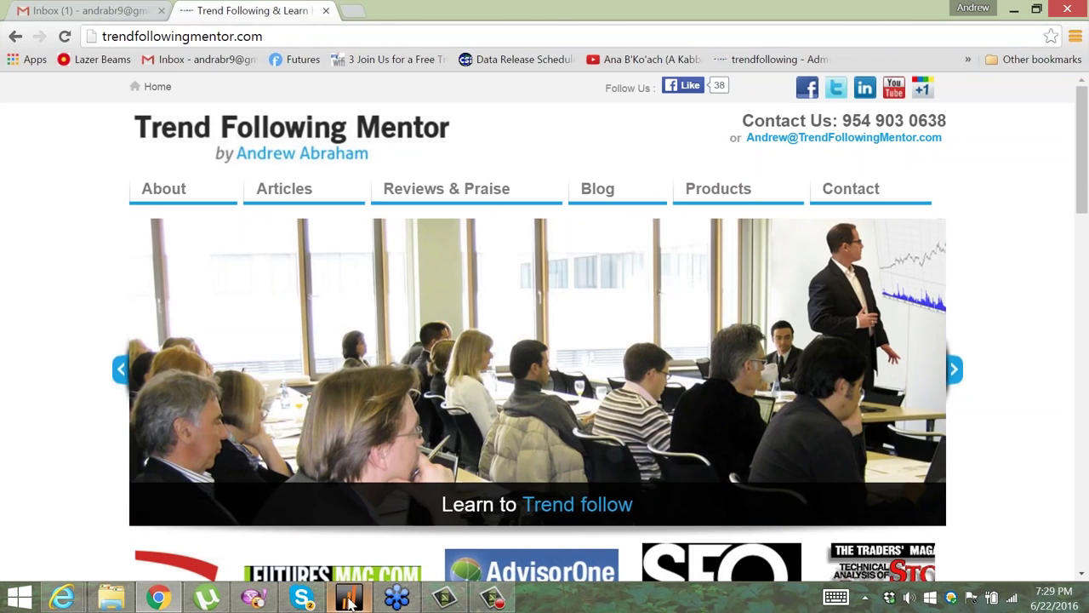
{"action": "left_click", "coordinate": [349, 598]}
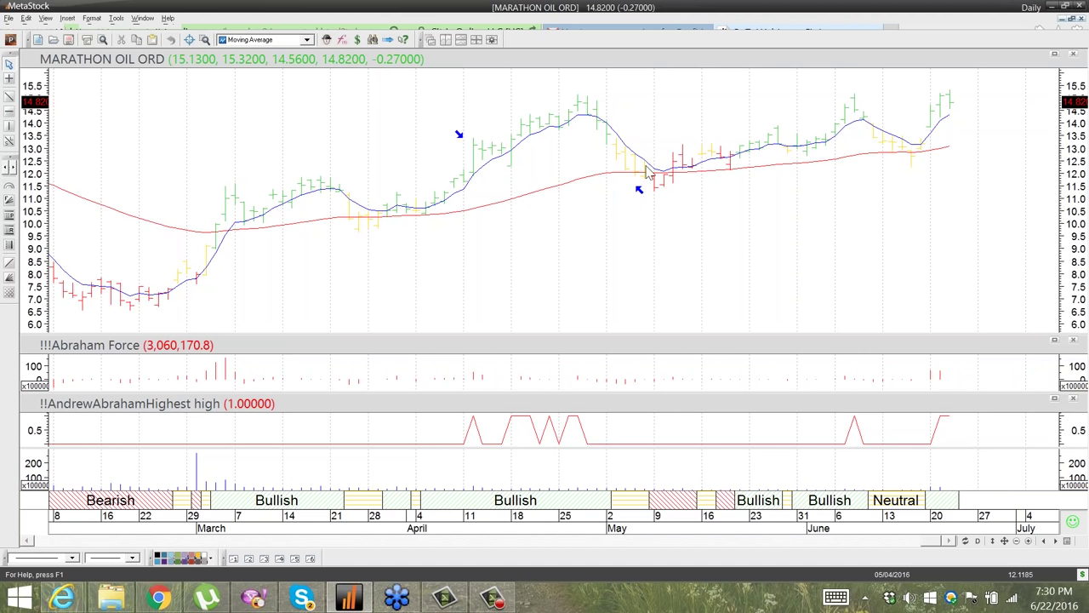
{"action": "mouse_move", "coordinate": [658, 194]}
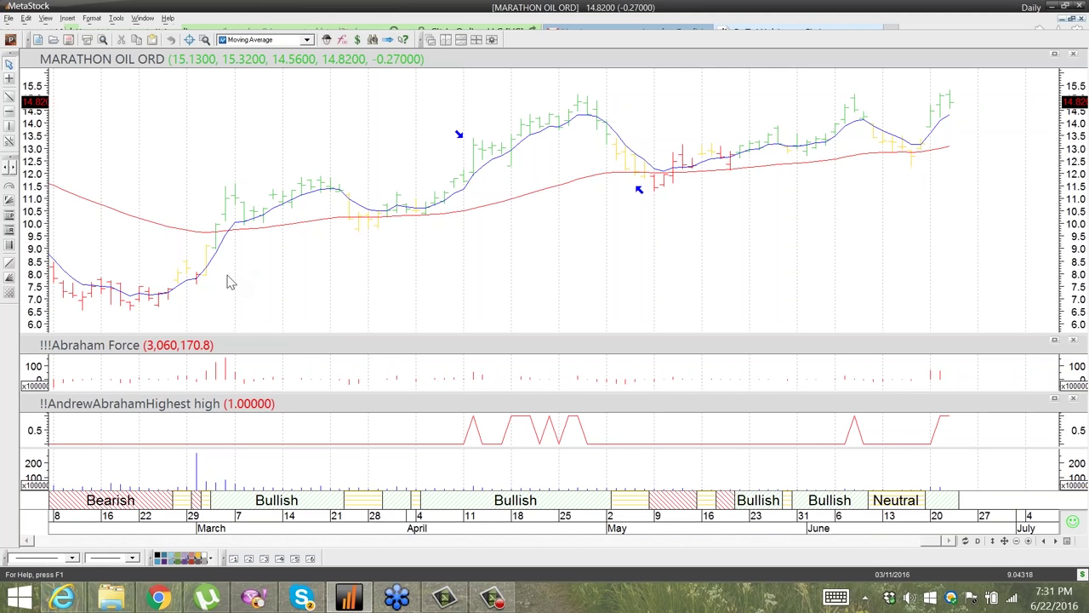
- Close all open charts
{"action": "left_click", "coordinate": [10, 19]}
{"action": "left_click", "coordinate": [40, 97]}
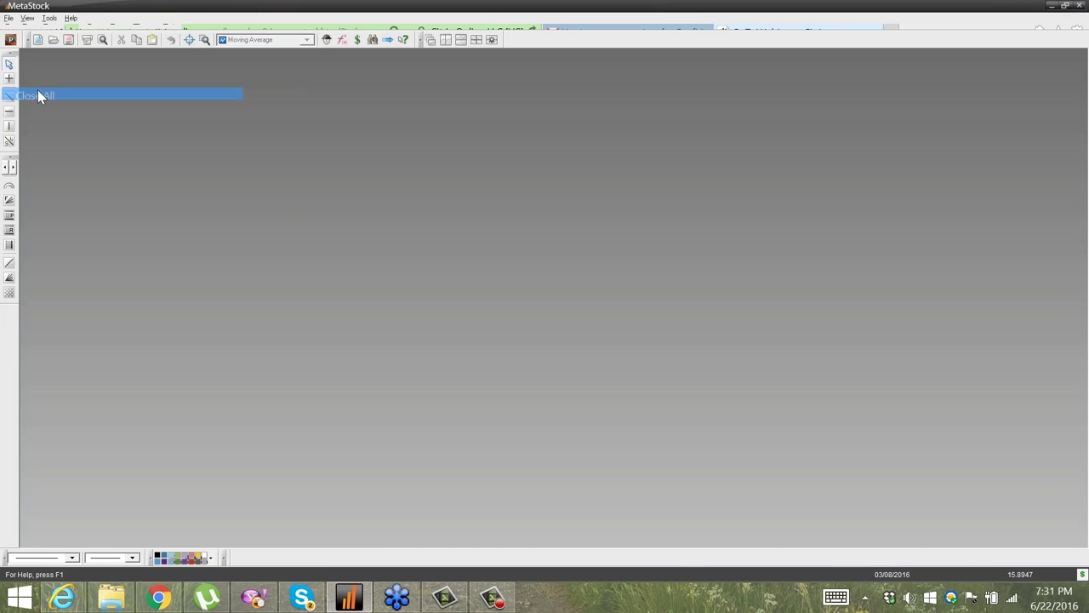
- Open the Power Console, deselect Marathon Oil in the brazil list, and bring the Natural gas list into view
{"action": "left_click", "coordinate": [11, 42]}
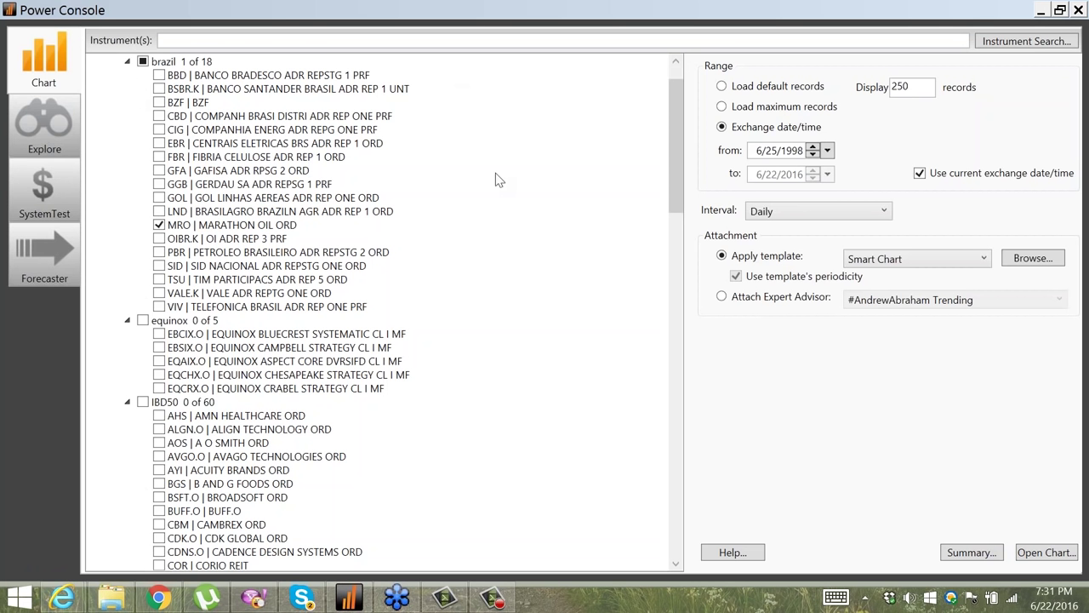
{"action": "left_click", "coordinate": [159, 225]}
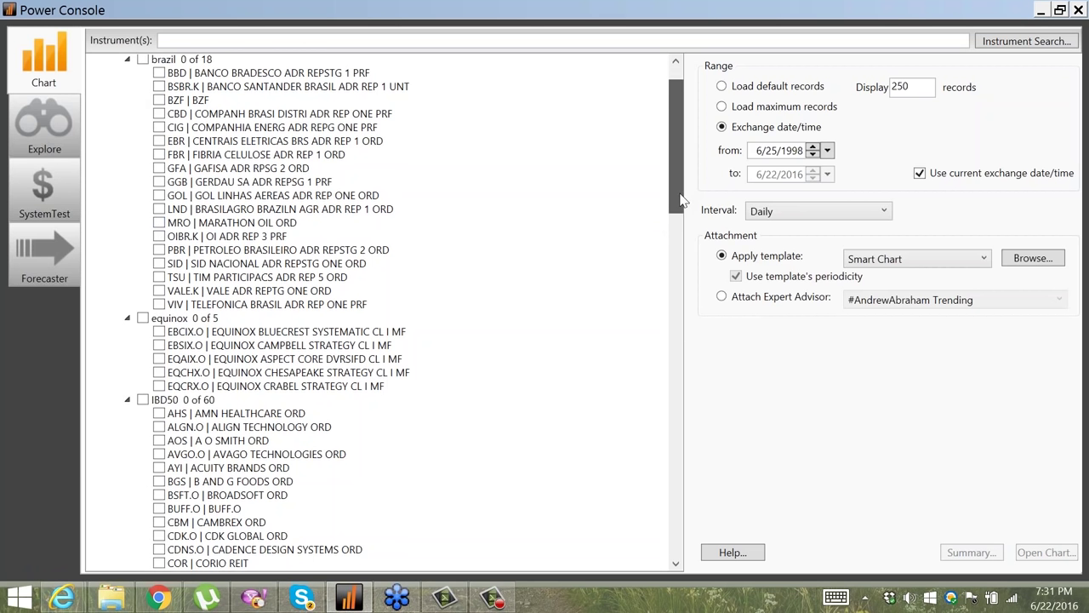
{"action": "left_click_drag", "start_coordinate": [680, 194], "coordinate": [673, 533]}
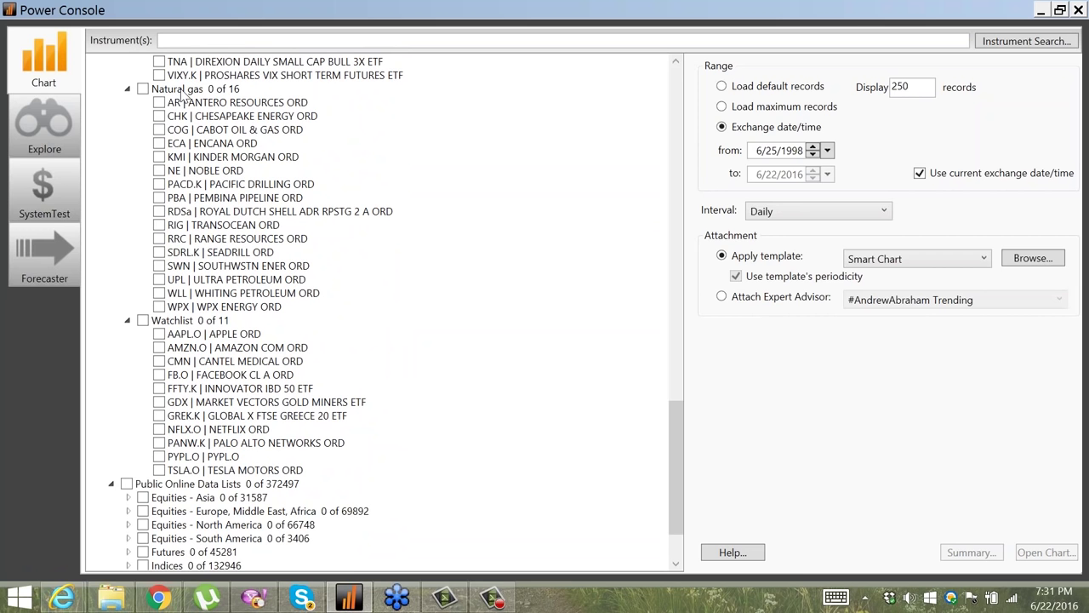
- Switch to Chrome and open finviz.com's Natural Gas futures chart in a new tab, set to the monthly timeframe
{"action": "left_click", "coordinate": [174, 598]}
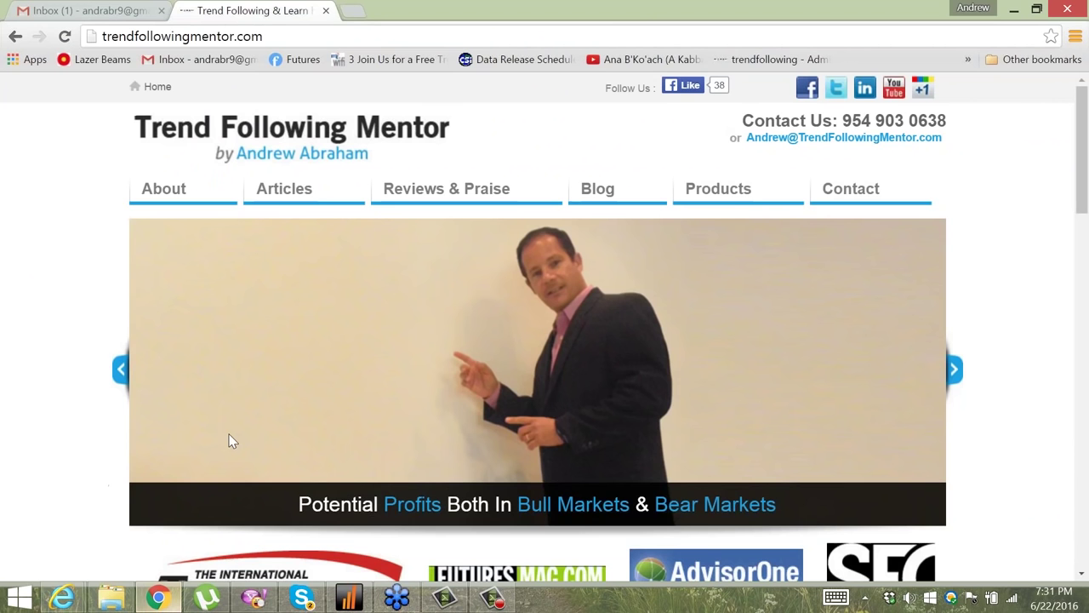
{"action": "left_click", "coordinate": [351, 10]}
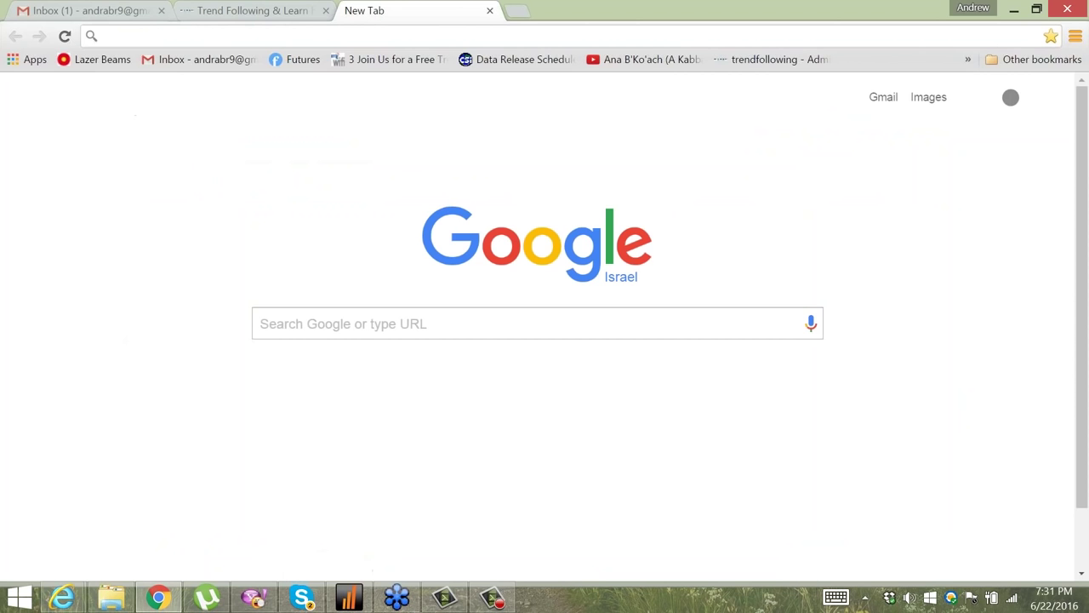
{"action": "type", "text": "f"}
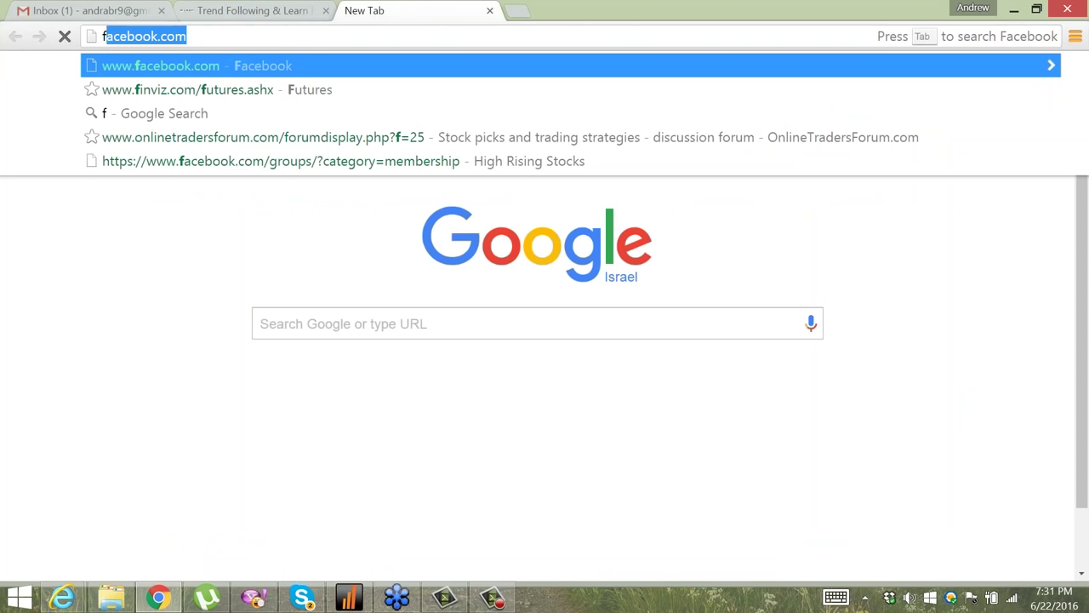
{"action": "type", "text": "inviz.com/futures.ashx"}
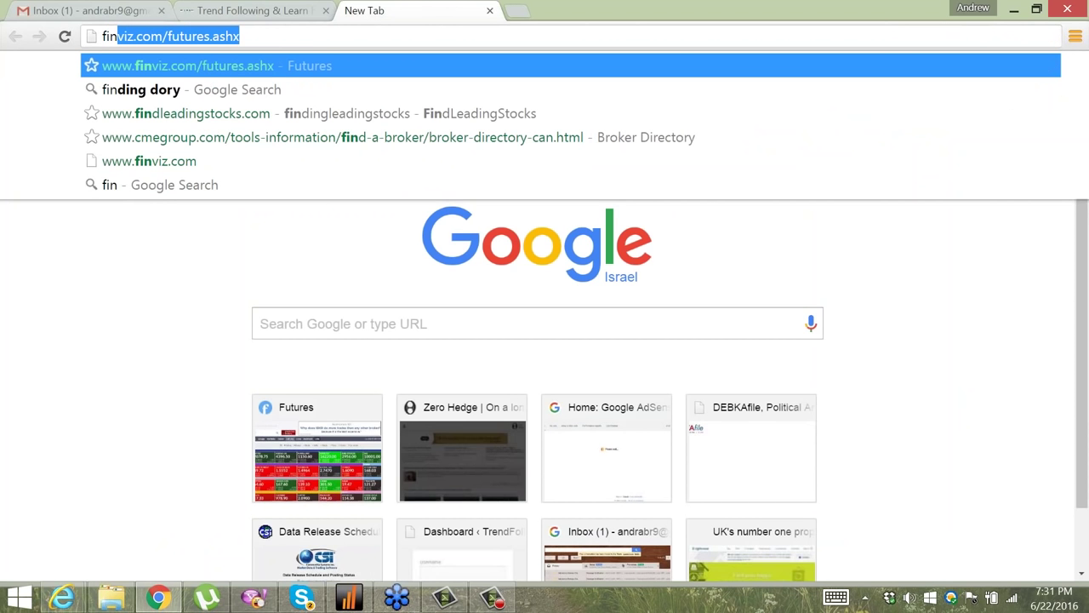
{"action": "key", "text": "Return"}
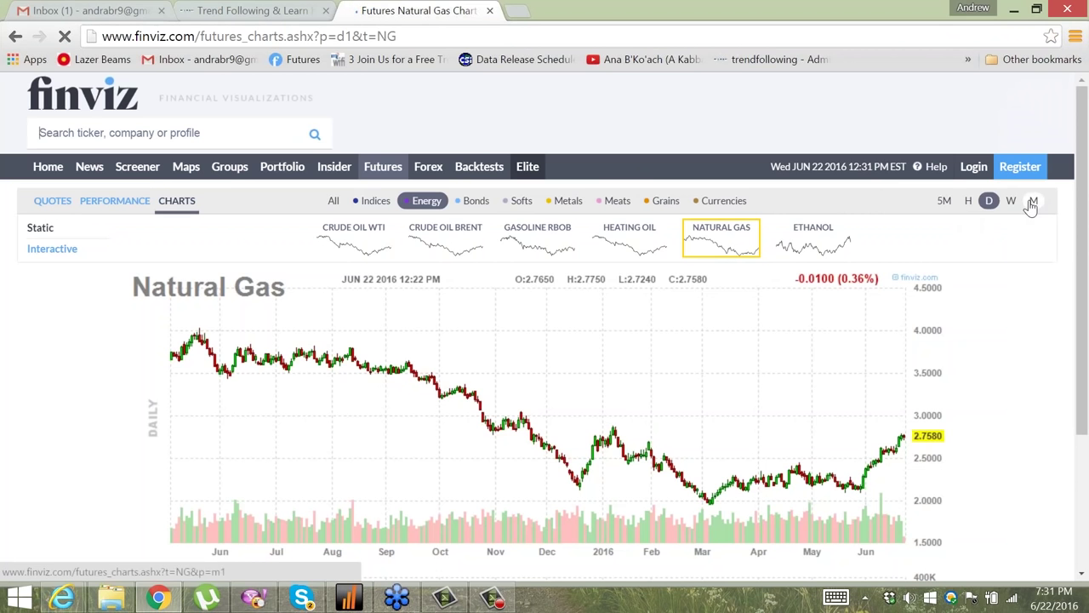
{"action": "left_click", "coordinate": [1032, 203]}
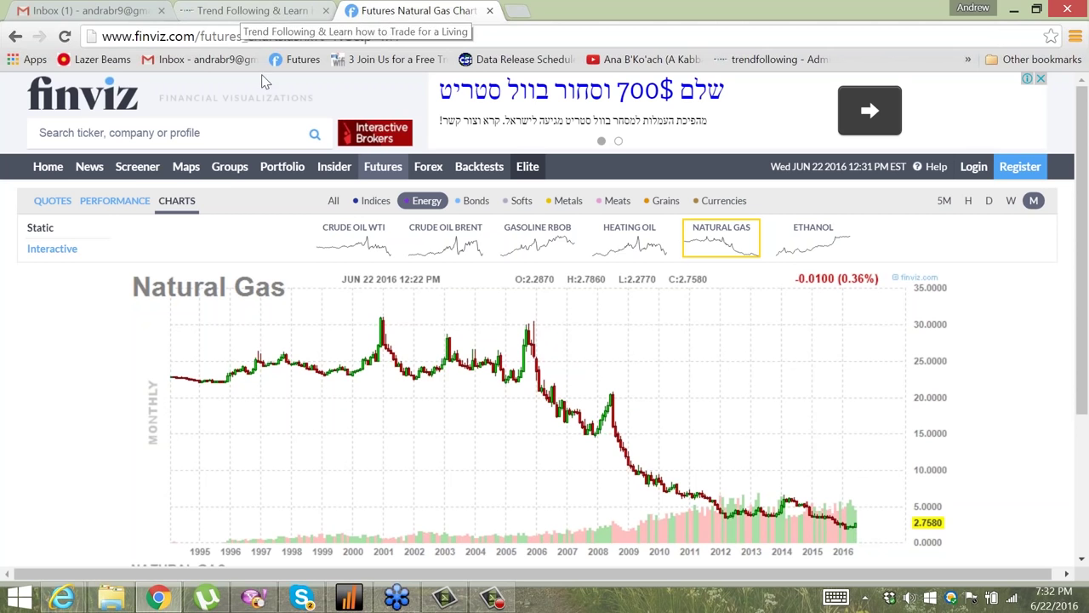
- Return to MetaStock and open charts for Chesapeake Energy, Noble and Pembina Pipeline from the Natural gas list
{"action": "left_click", "coordinate": [351, 599]}
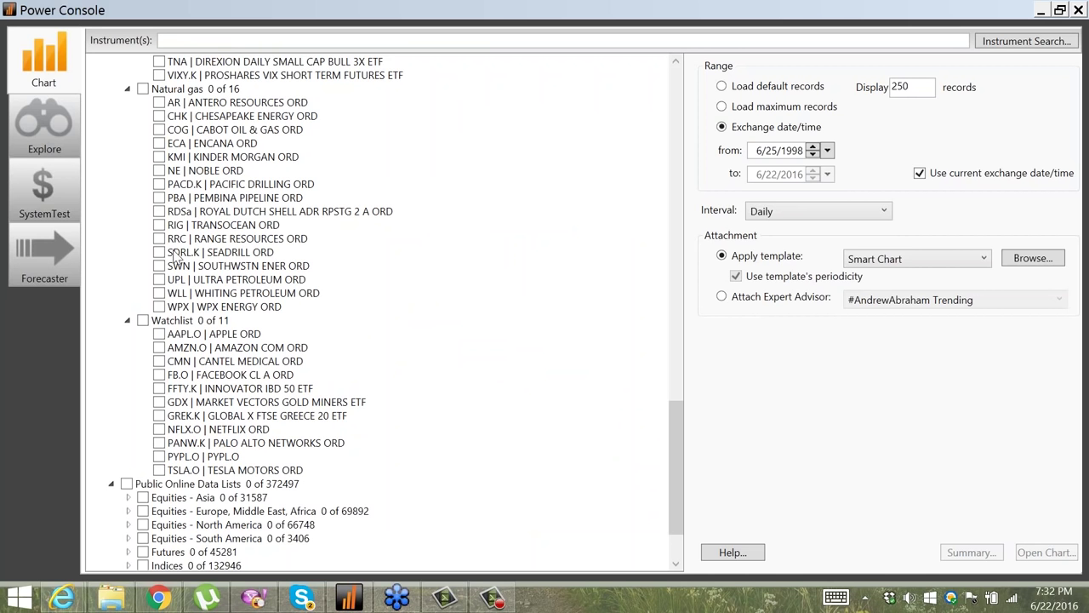
{"action": "left_click", "coordinate": [159, 116]}
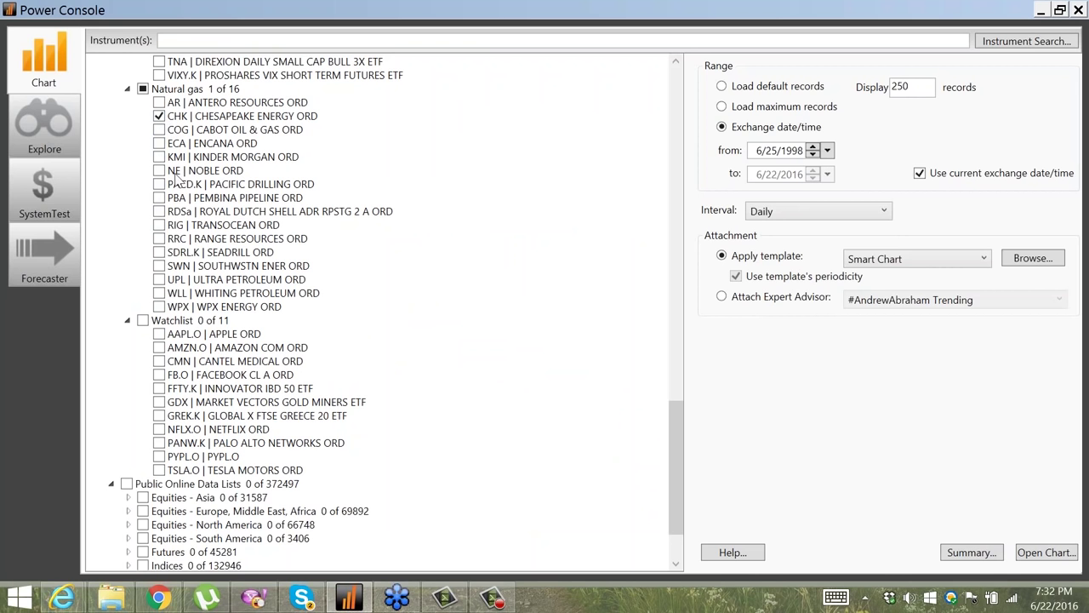
{"action": "left_click", "coordinate": [159, 170]}
{"action": "left_click", "coordinate": [159, 198]}
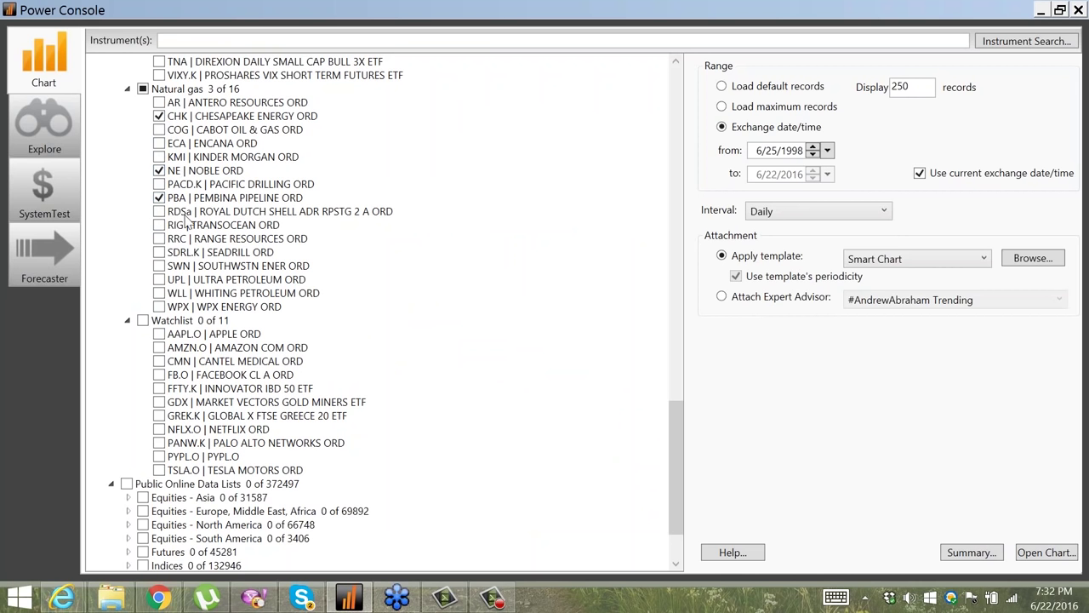
{"action": "left_click", "coordinate": [1045, 553]}
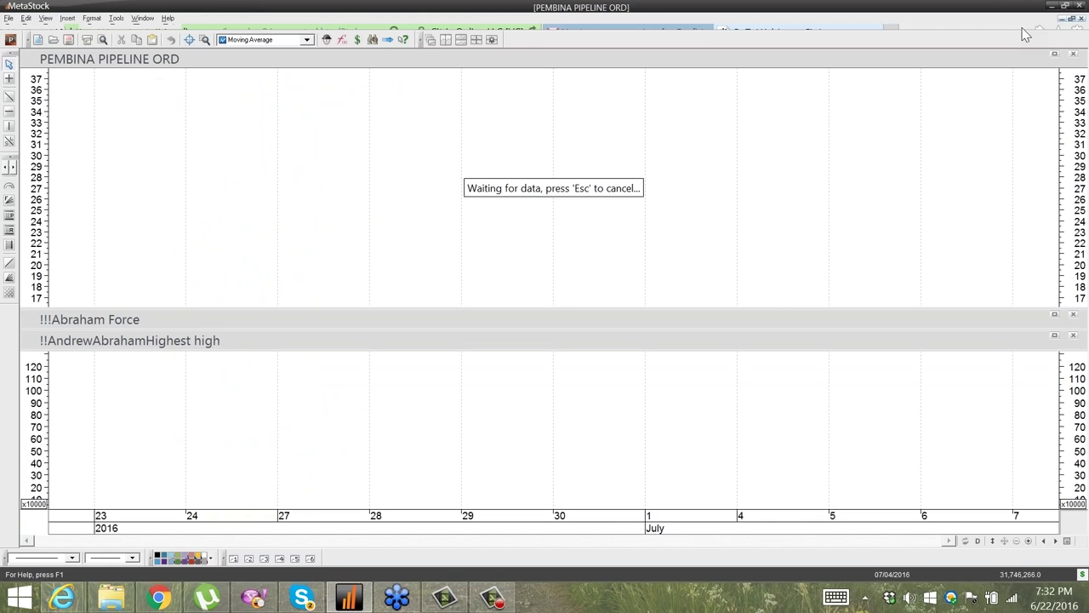
- Examine Pembina Pipeline's price history since 2010, including the 2014 peak and the early 2016 low
{"action": "left_click", "coordinate": [1016, 542]}
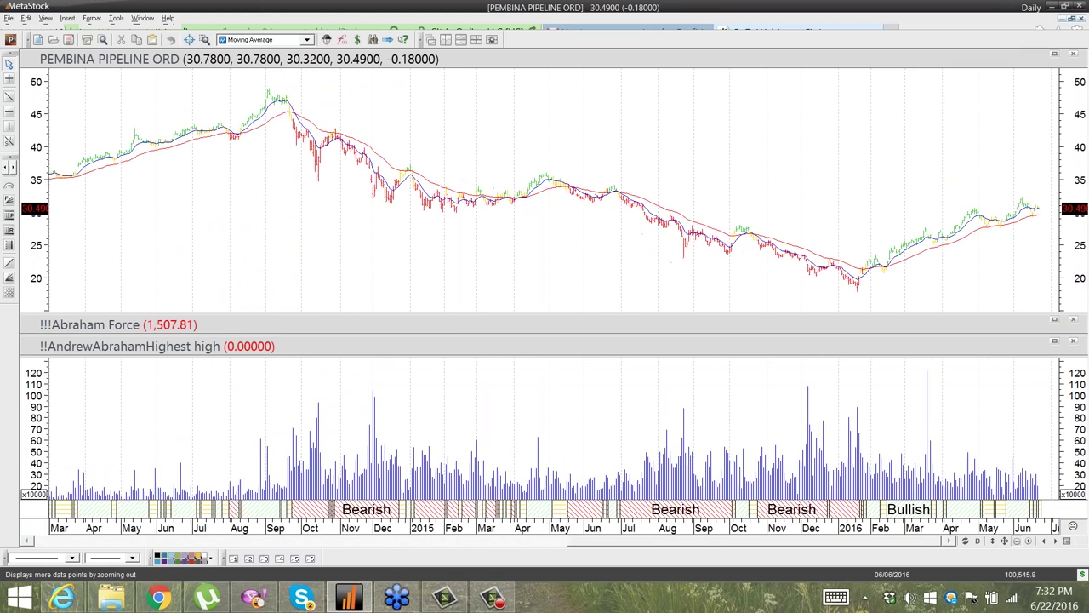
{"action": "left_click", "coordinate": [1016, 542]}
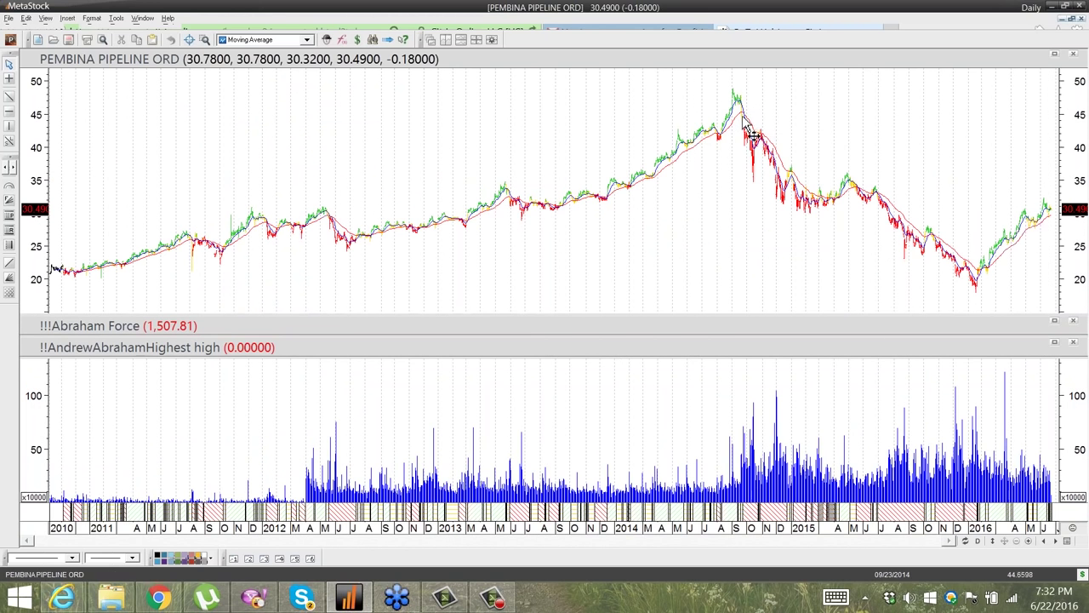
{"action": "mouse_move", "coordinate": [753, 127]}
{"action": "mouse_move", "coordinate": [734, 89]}
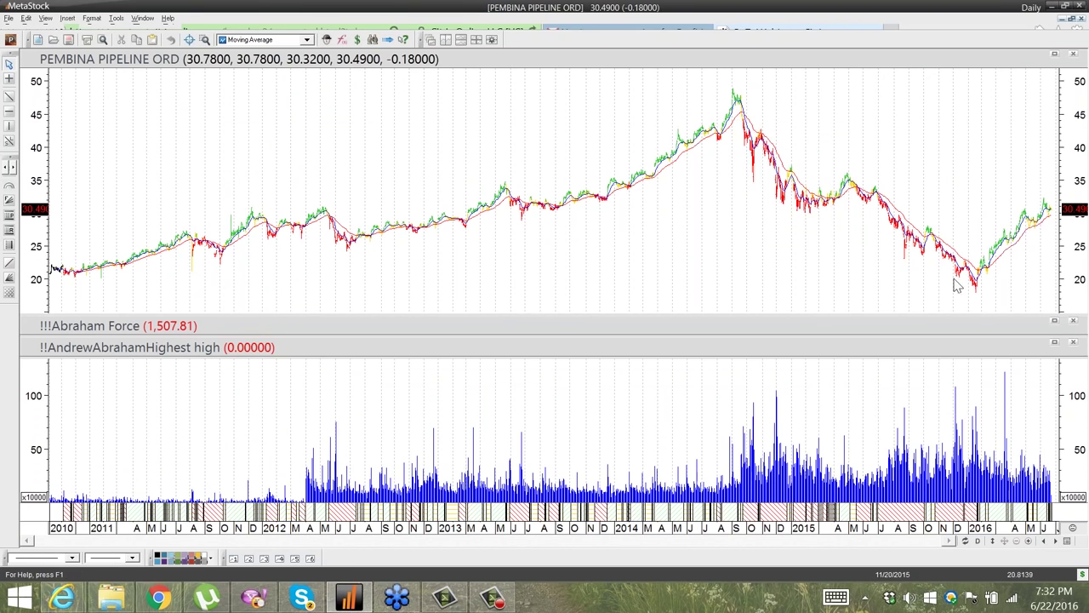
{"action": "mouse_move", "coordinate": [978, 298]}
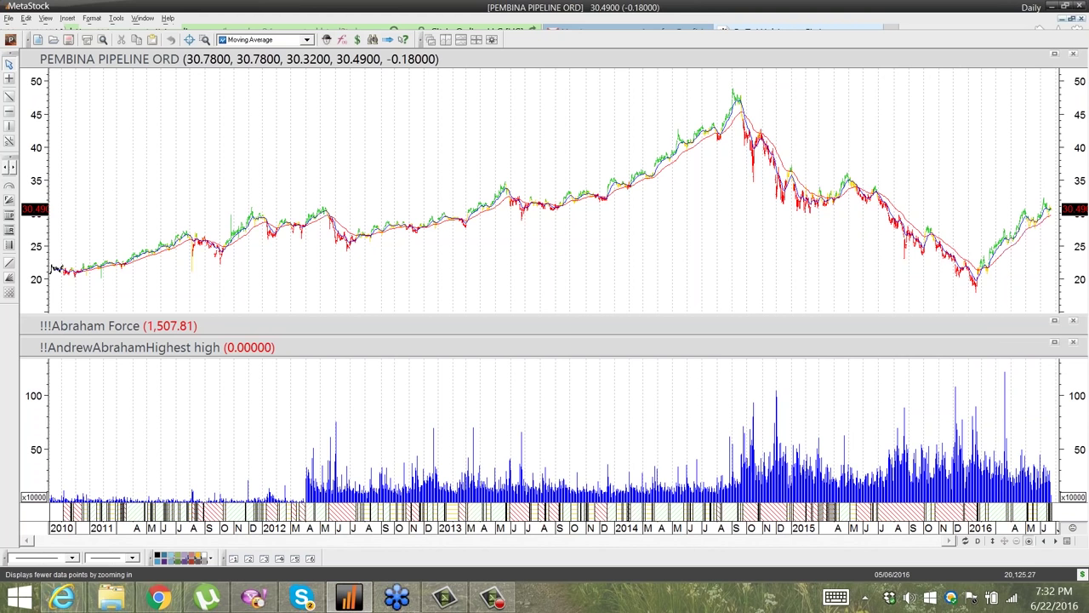
- Show Pembina Pipeline from July 2015 to June 2016 and enlarge the Abraham Force and Highest high panes
{"action": "left_click", "coordinate": [1016, 542]}
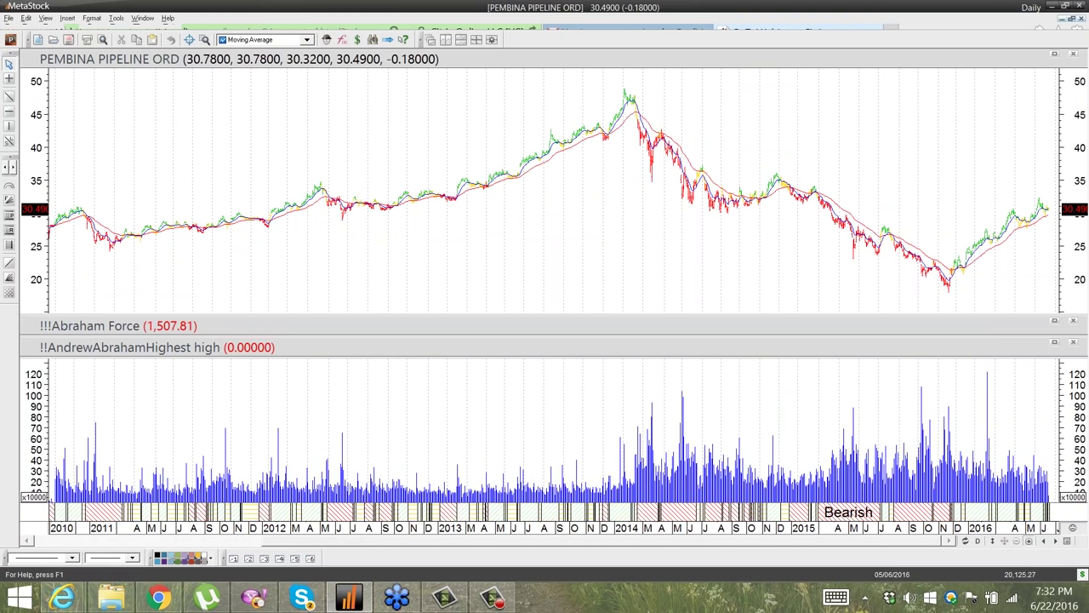
{"action": "left_click", "coordinate": [1016, 541]}
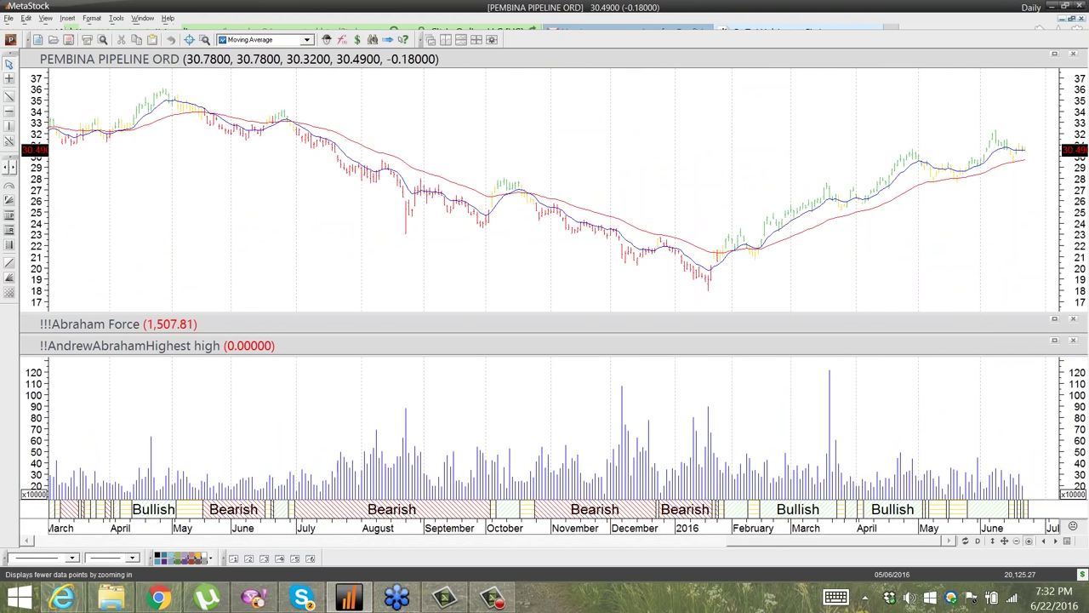
{"action": "left_click", "coordinate": [1016, 541]}
{"action": "left_click_drag", "start_coordinate": [669, 306], "coordinate": [670, 269]}
{"action": "left_click_drag", "start_coordinate": [671, 327], "coordinate": [659, 399]}
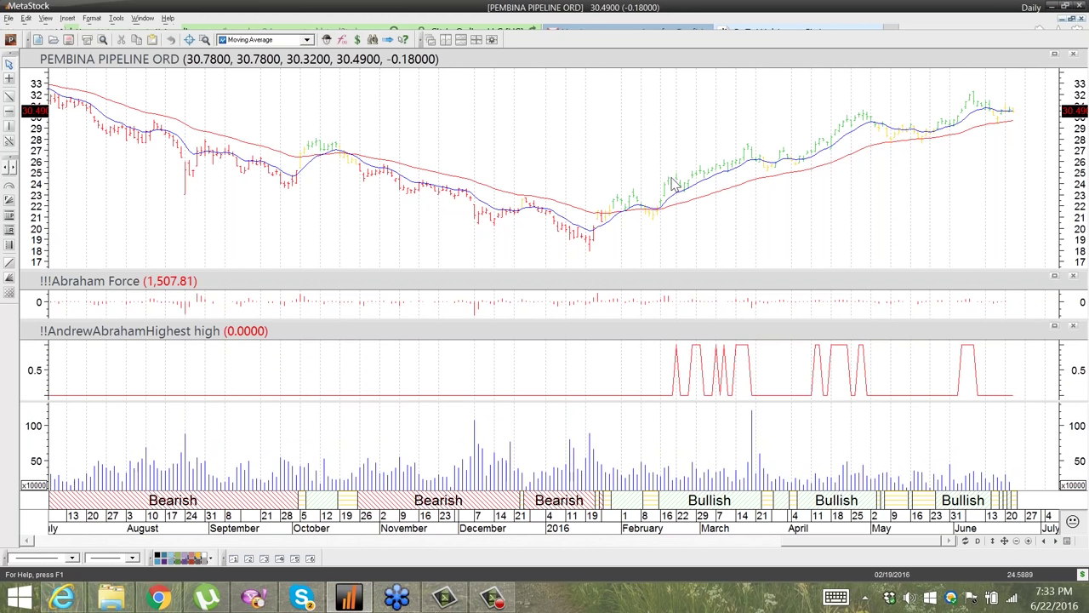
- Lengthen the time periods of the red exponential moving average on the Pembina Pipeline chart
{"action": "mouse_move", "coordinate": [681, 211]}
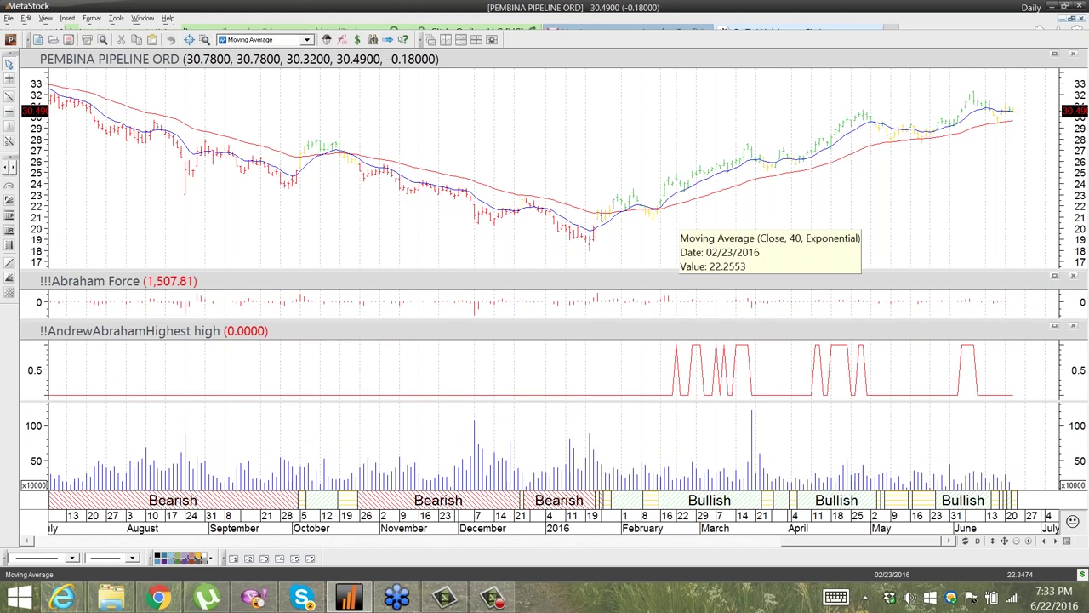
{"action": "right_click", "coordinate": [628, 209]}
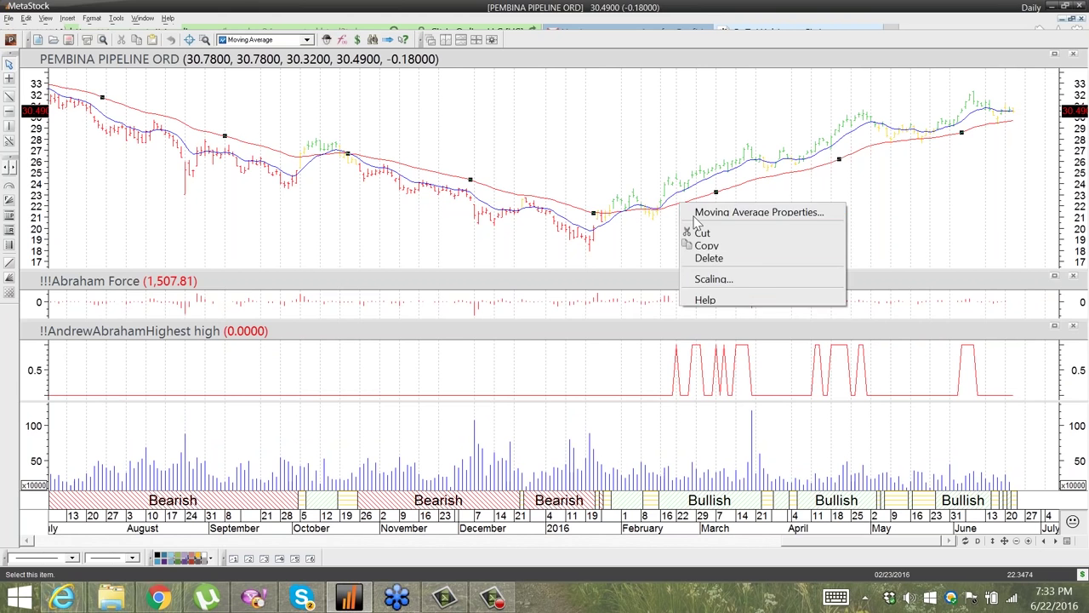
{"action": "left_click", "coordinate": [660, 211]}
{"action": "type", "text": "4"}
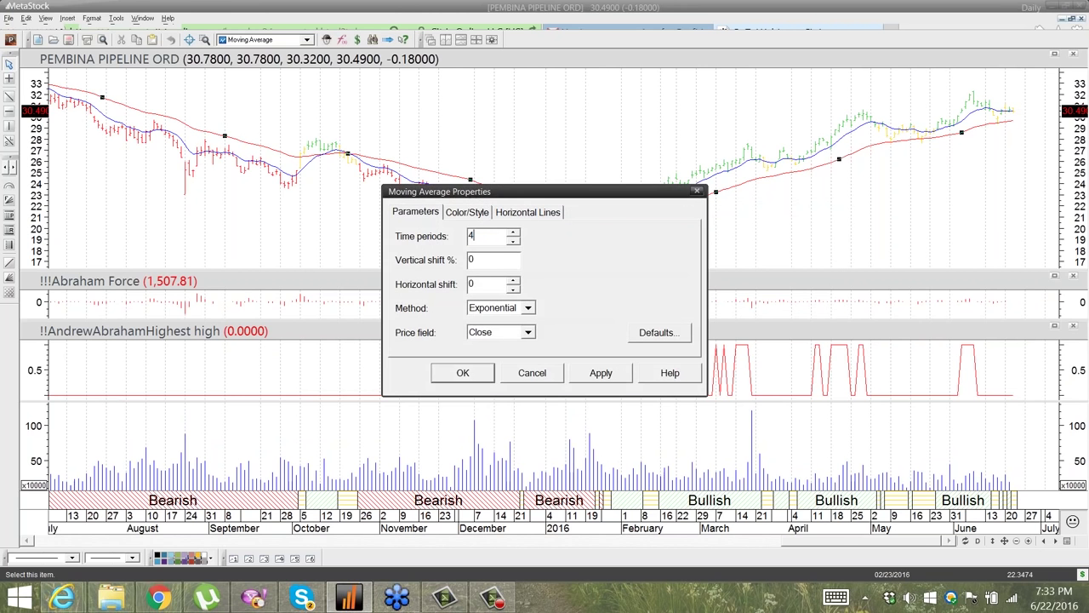
{"action": "type", "text": "0"}
{"action": "left_click", "coordinate": [462, 373]}
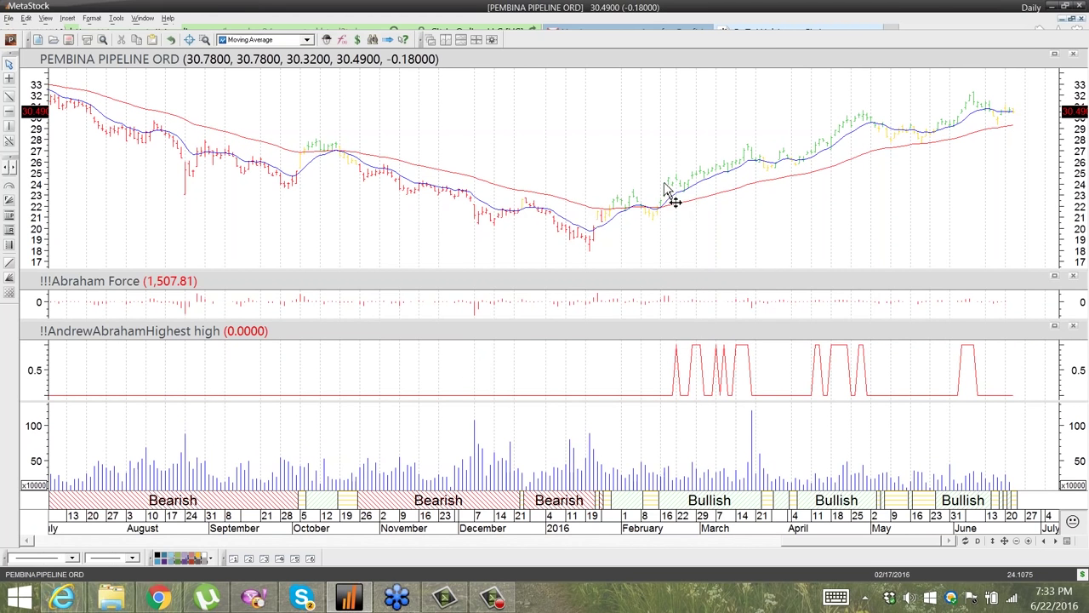
- Examine Pembina Pipeline's mid-February 2016 breakout bars and the May 19, 2016 pullback to the red moving average
{"action": "mouse_move", "coordinate": [665, 186]}
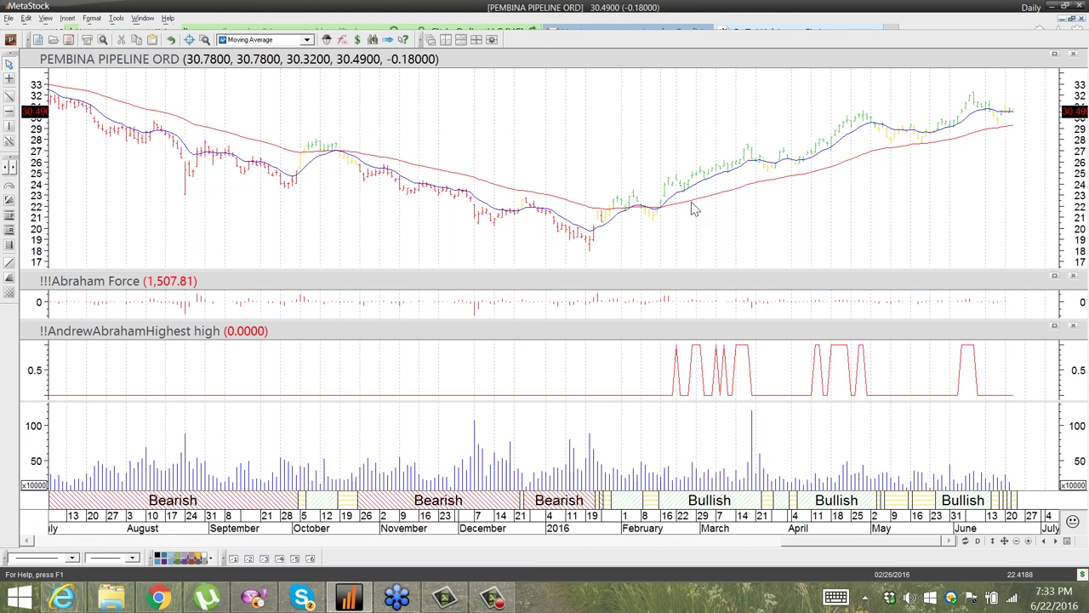
{"action": "mouse_move", "coordinate": [693, 208]}
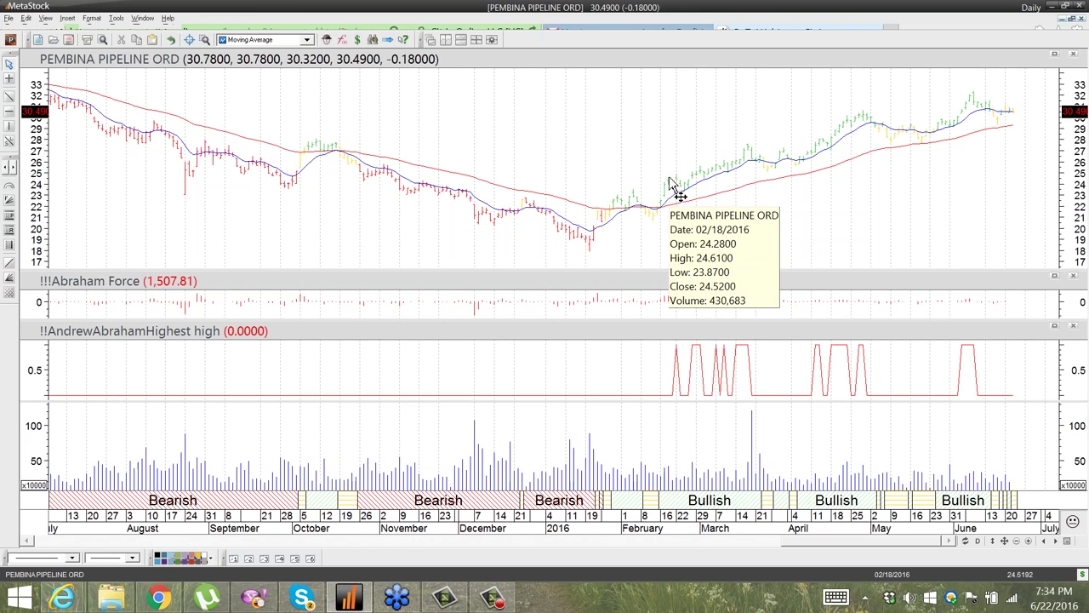
{"action": "left_click", "coordinate": [1028, 542]}
{"action": "left_click", "coordinate": [1028, 541]}
{"action": "left_click", "coordinate": [1028, 541]}
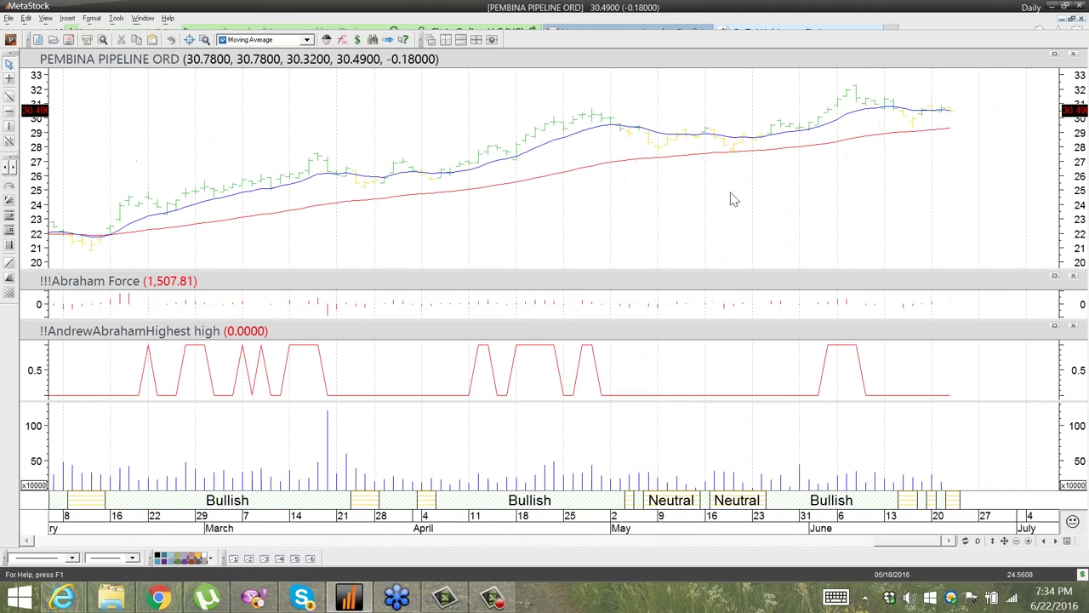
{"action": "mouse_move", "coordinate": [736, 151]}
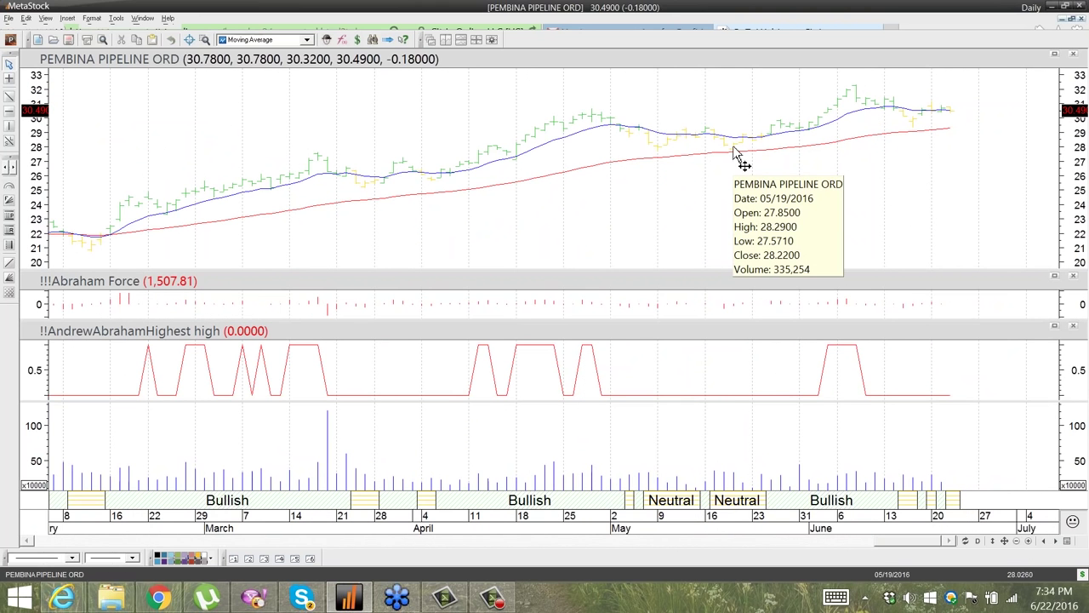
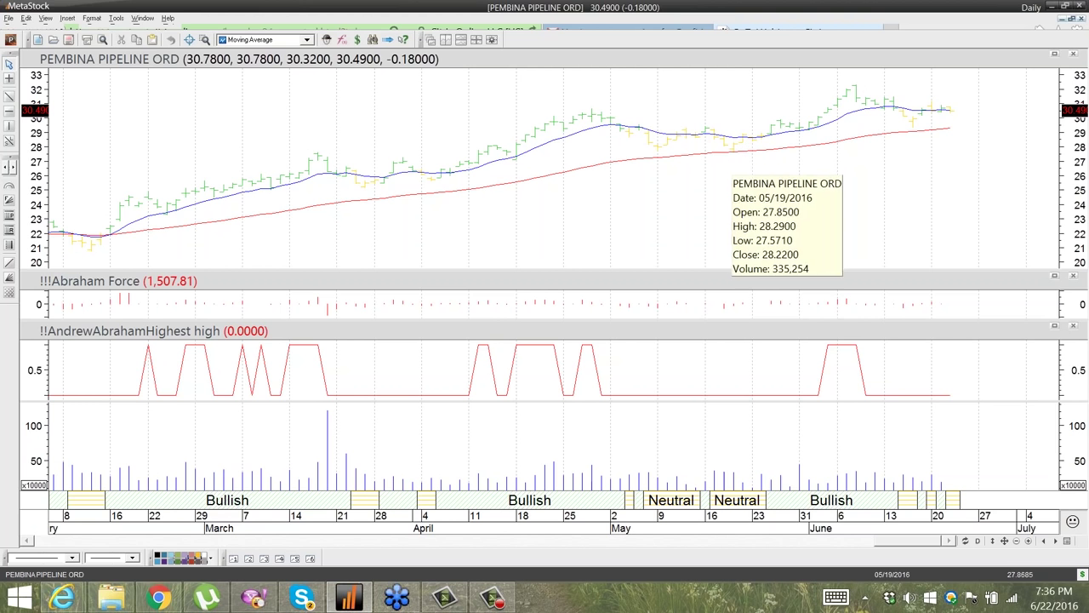
{"action": "mouse_move", "coordinate": [737, 157]}
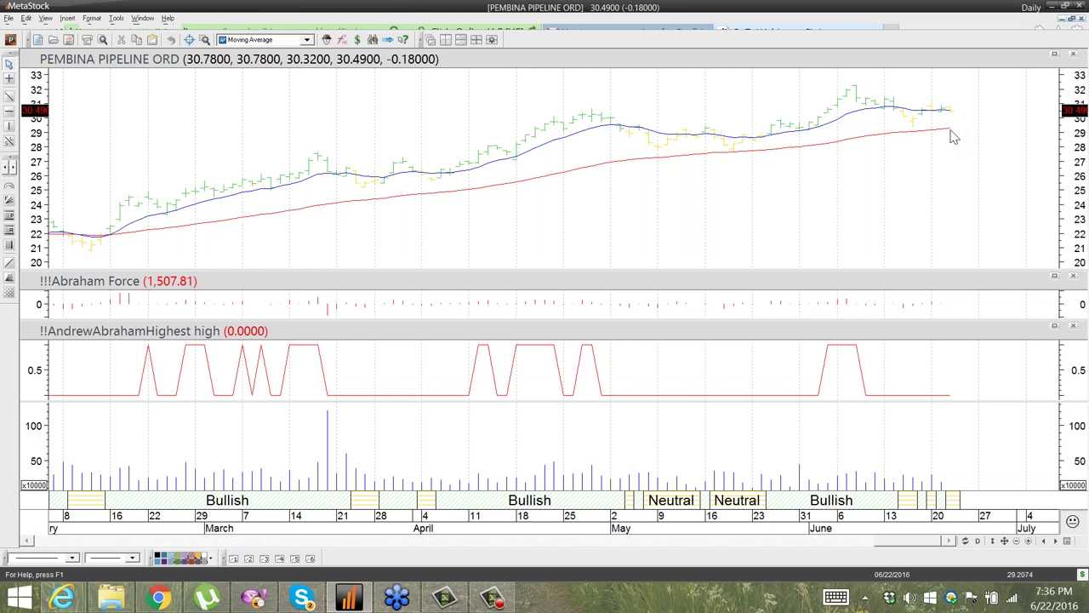
- Examine Pembina Pipeline's latest June 2016 price against the red moving average and the February breakout on a view from July 2015
{"action": "mouse_move", "coordinate": [946, 128]}
{"action": "left_click", "coordinate": [1016, 541]}
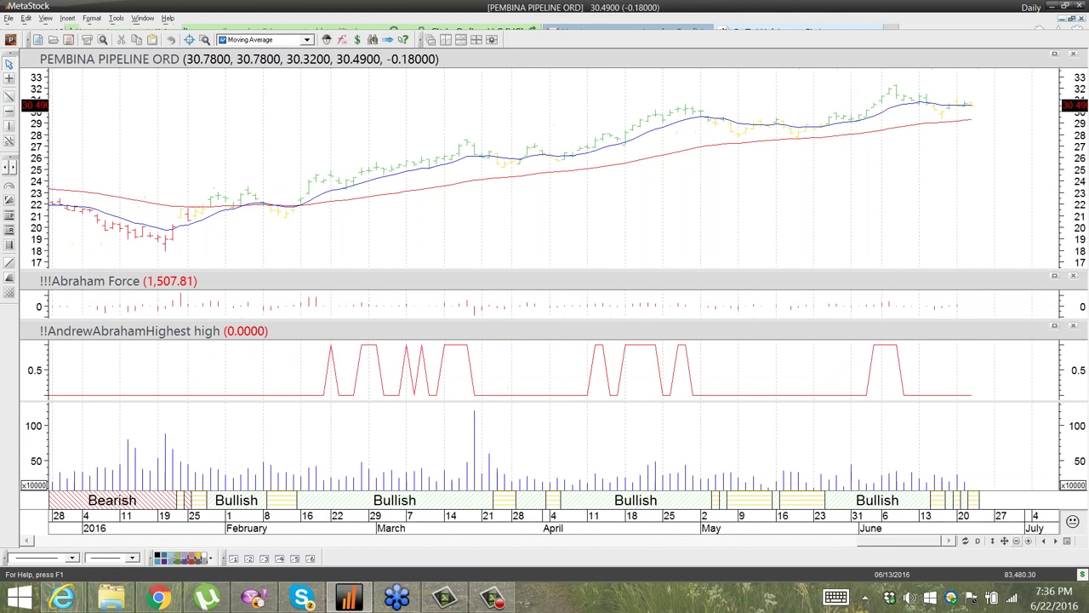
{"action": "left_click", "coordinate": [1017, 540]}
{"action": "left_click", "coordinate": [1017, 541]}
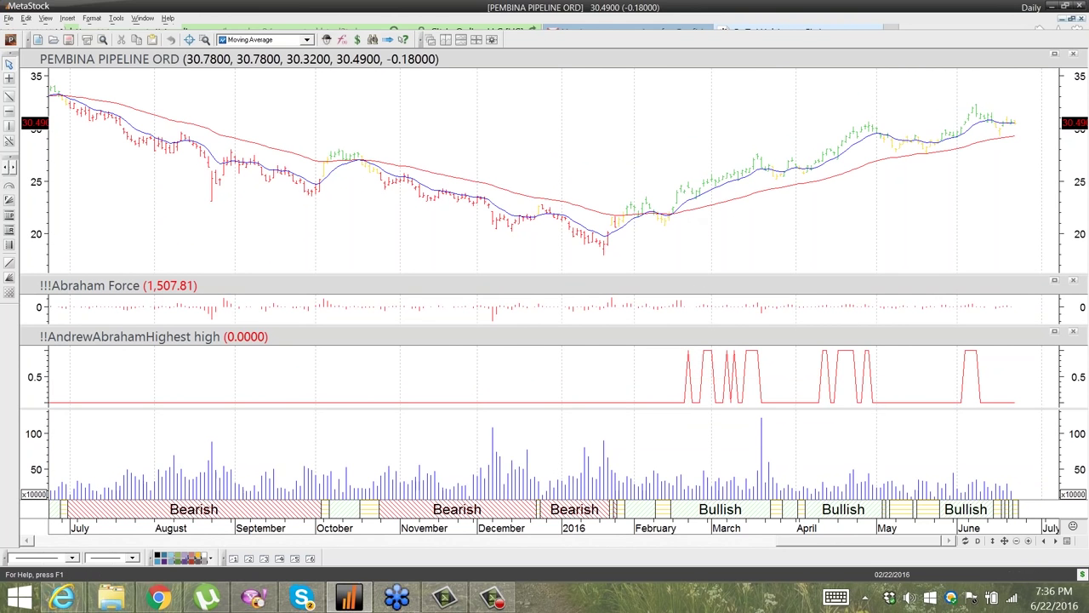
{"action": "mouse_move", "coordinate": [676, 200]}
{"action": "mouse_move", "coordinate": [1018, 128]}
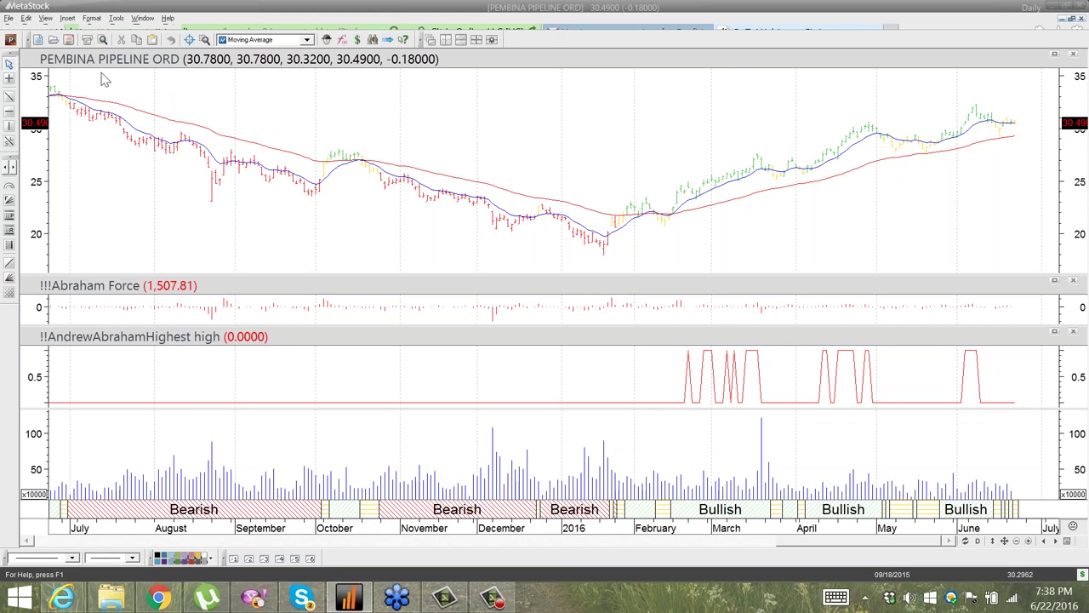
- Close all open charts, including Pembina Pipeline, Noble and Chesapeake Energy
{"action": "left_click", "coordinate": [10, 19]}
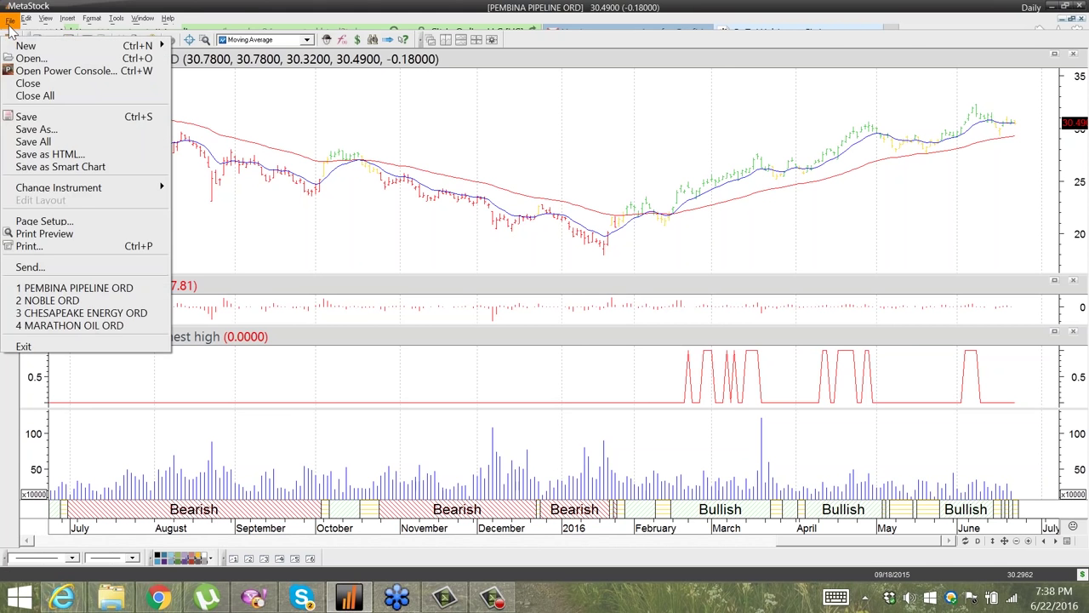
{"action": "left_click", "coordinate": [34, 95]}
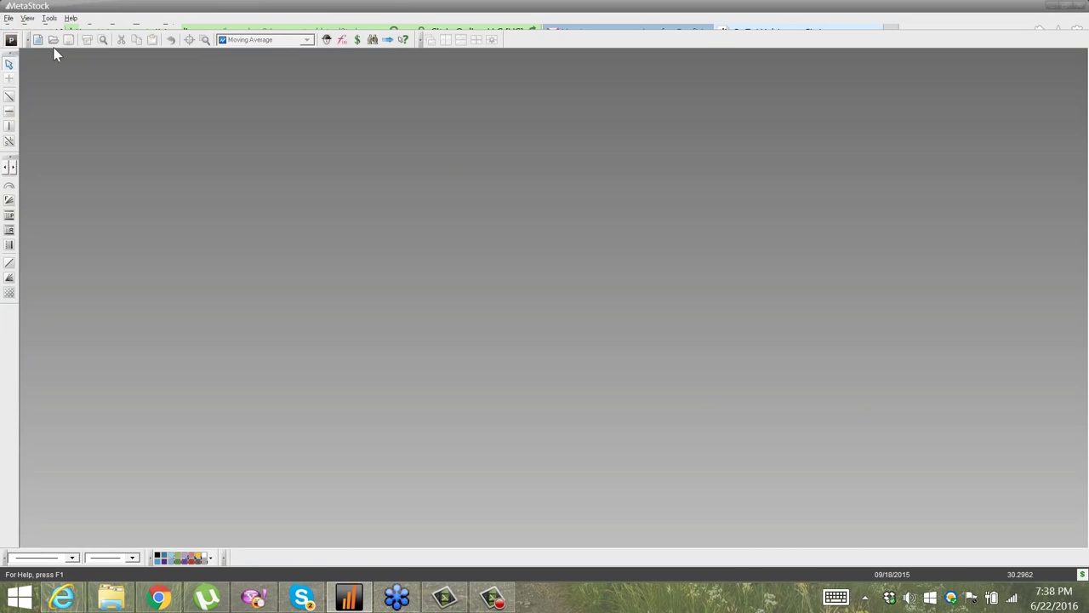
- Clear the Chesapeake Energy, Noble and Pembina Pipeline selections from the Natural gas list for charting
{"action": "left_click", "coordinate": [53, 40]}
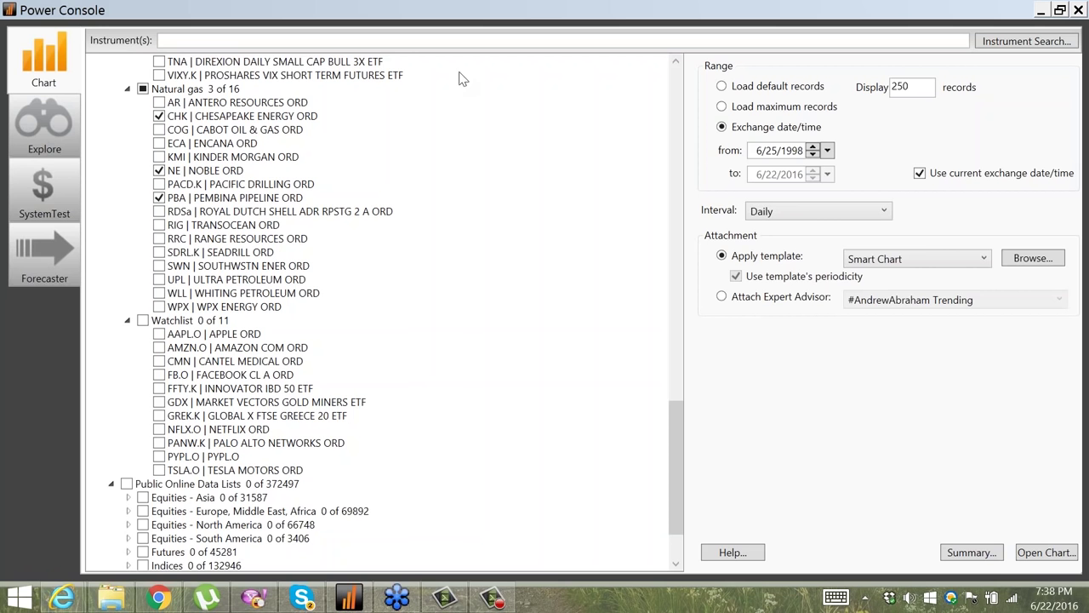
{"action": "left_click", "coordinate": [159, 170]}
{"action": "left_click", "coordinate": [159, 116]}
{"action": "left_click", "coordinate": [160, 197]}
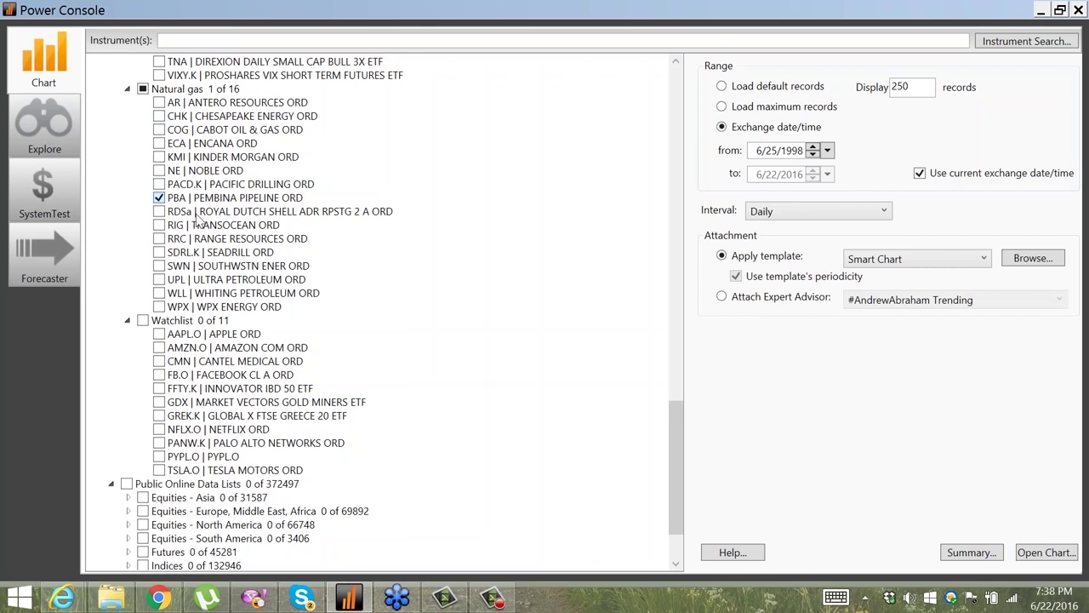
- Open a daily chart of GDX, the Market Vectors Gold Miners ETF, from the Watchlist using the Smart Chart template
{"action": "scroll", "coordinate": [372, 272], "scroll_direction": "up", "scroll_amount": 6}
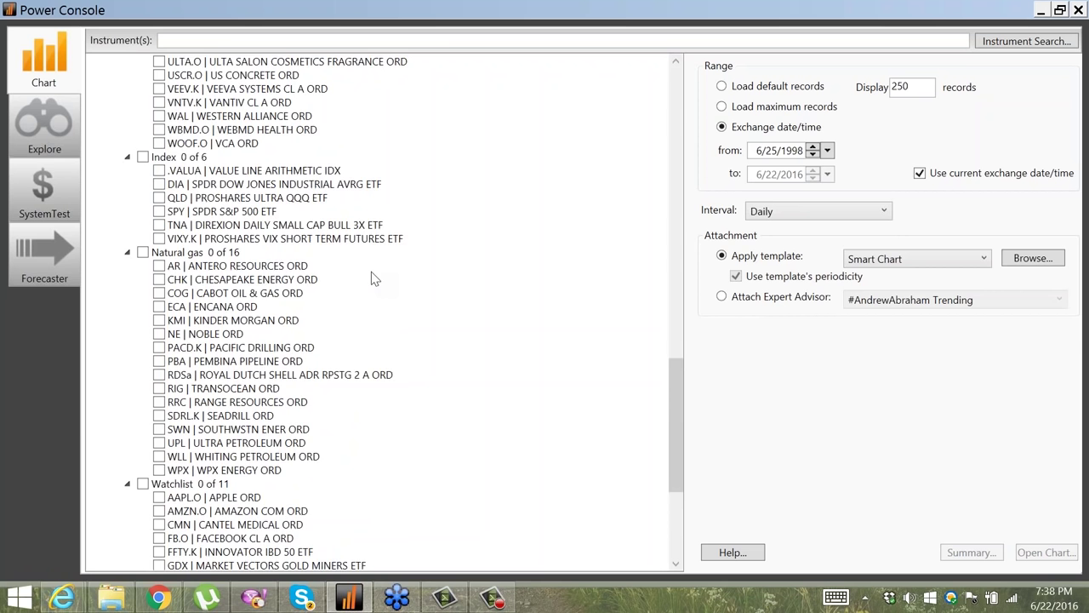
{"action": "scroll", "coordinate": [332, 285], "scroll_direction": "down", "scroll_amount": 7}
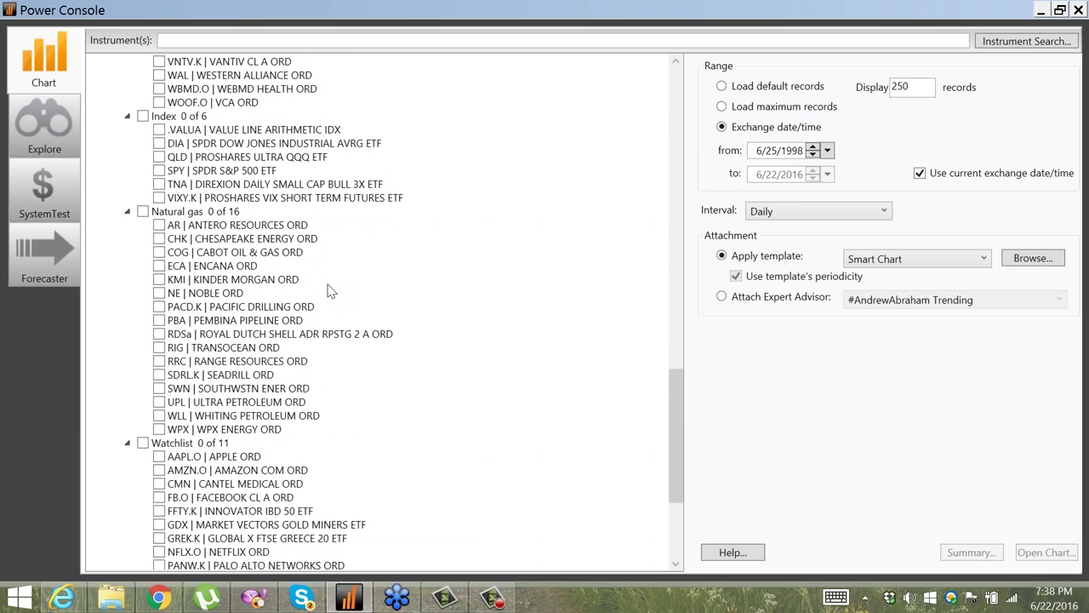
{"action": "scroll", "coordinate": [332, 292], "scroll_direction": "down", "scroll_amount": 1}
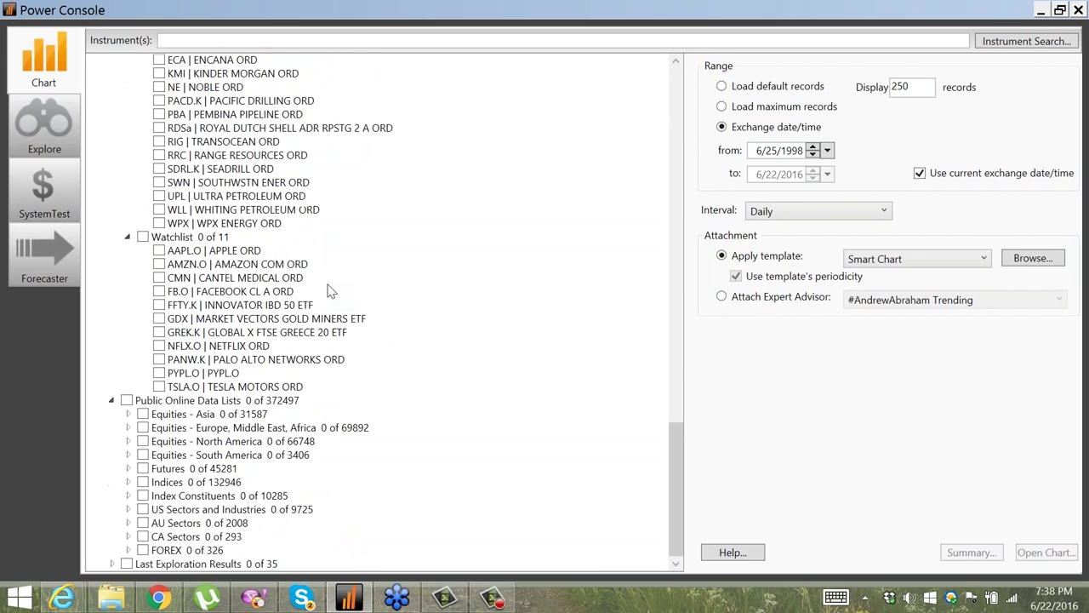
{"action": "left_click", "coordinate": [220, 319]}
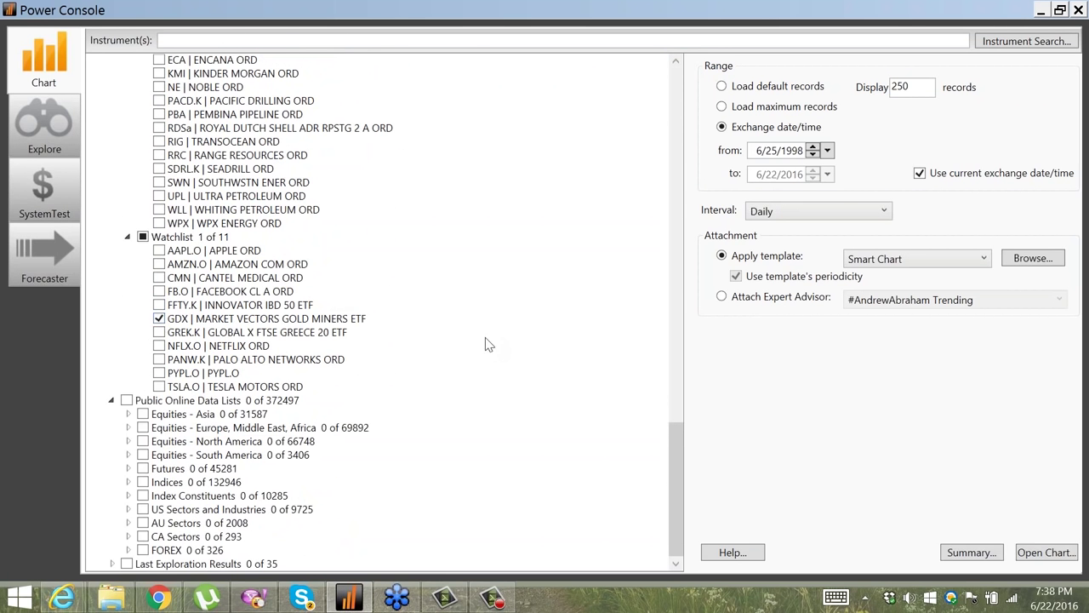
{"action": "left_click", "coordinate": [1045, 554]}
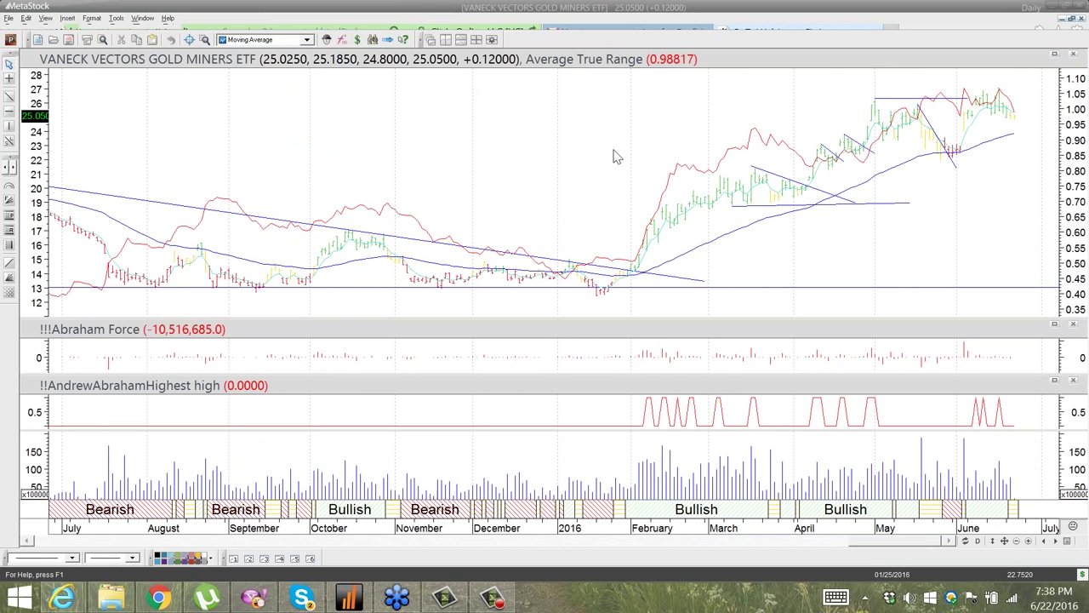
- Delete the red Average True Range line from the Gold Miners ETF chart
{"action": "right_click", "coordinate": [677, 207]}
{"action": "left_click", "coordinate": [697, 241]}
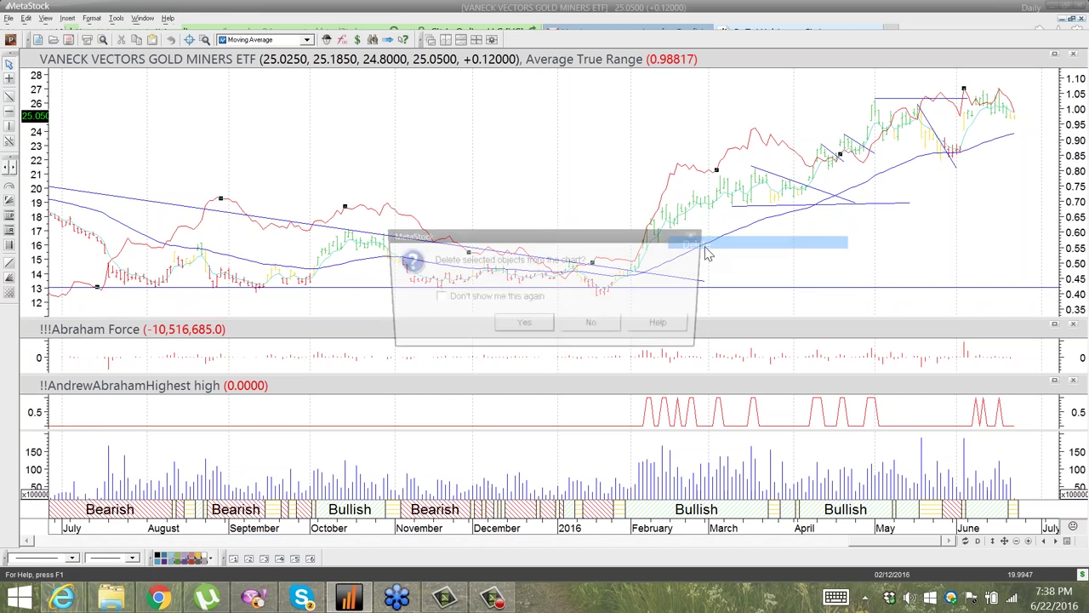
{"action": "left_click", "coordinate": [521, 332]}
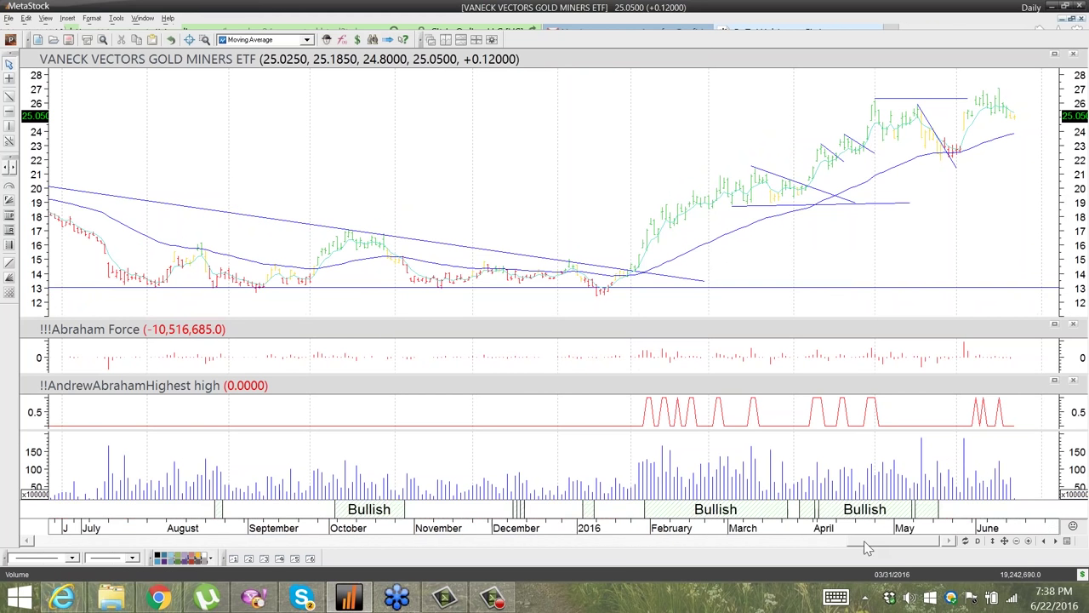
- Examine the Gold Miners ETF's price history back to 2006 and the January 21, 2016 bar near the horizontal support line
{"action": "left_click_drag", "start_coordinate": [864, 541], "coordinate": [830, 538]}
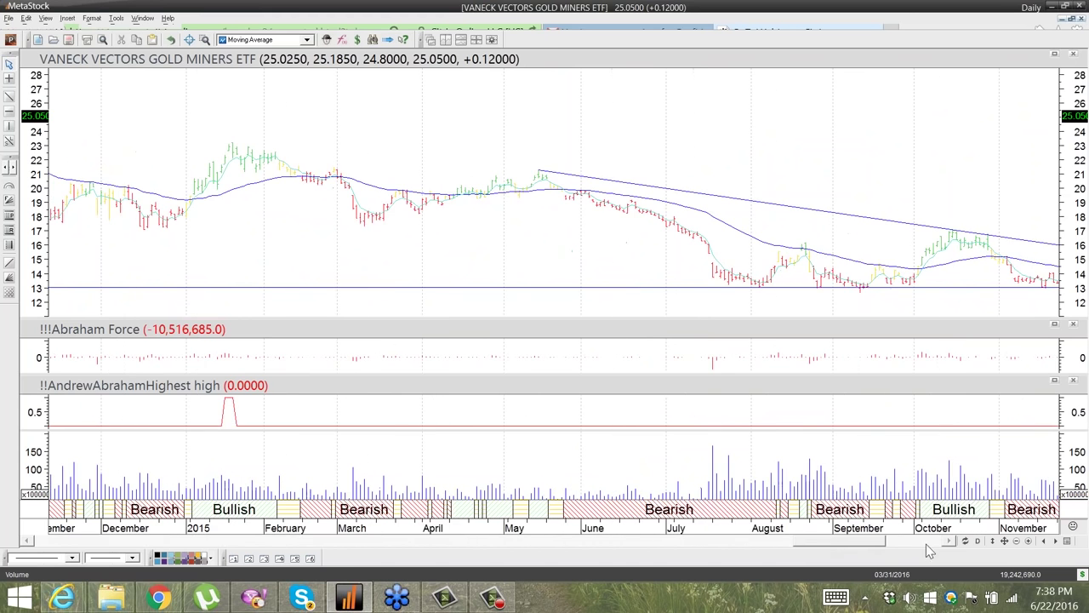
{"action": "left_click", "coordinate": [1016, 541]}
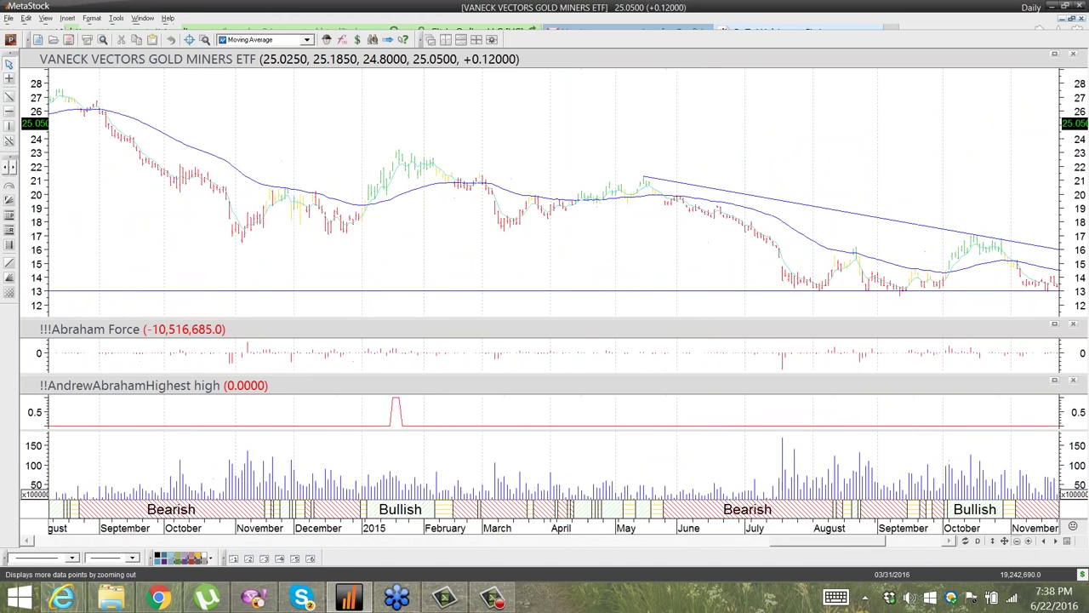
{"action": "left_click", "coordinate": [1016, 541]}
{"action": "left_click", "coordinate": [1016, 541]}
{"action": "left_click", "coordinate": [1016, 542]}
{"action": "left_click", "coordinate": [1016, 541]}
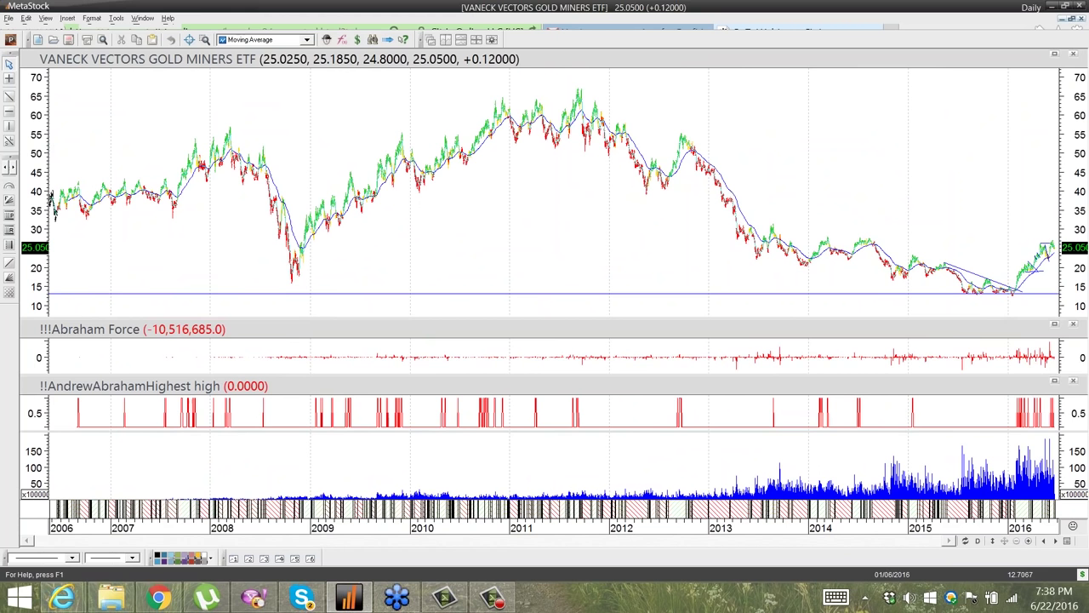
{"action": "mouse_move", "coordinate": [1015, 300]}
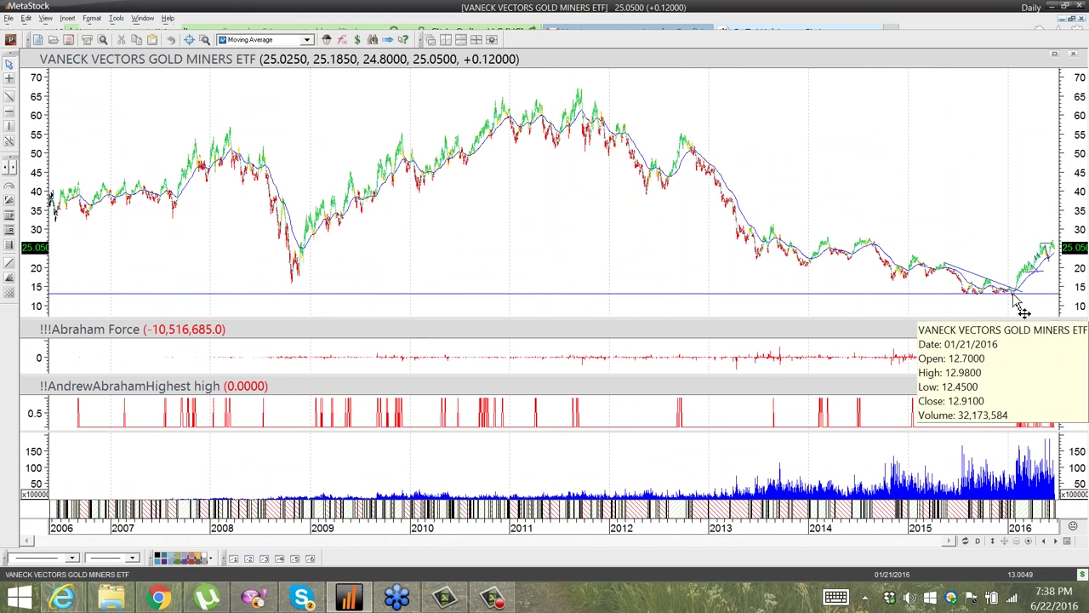
- Examine the Gold Miners ETF's early 2016 trendline breakout, its April and May pullbacks and June price against the blue moving average
{"action": "left_click", "coordinate": [1029, 542]}
{"action": "left_click", "coordinate": [1028, 542]}
{"action": "left_click", "coordinate": [1028, 542]}
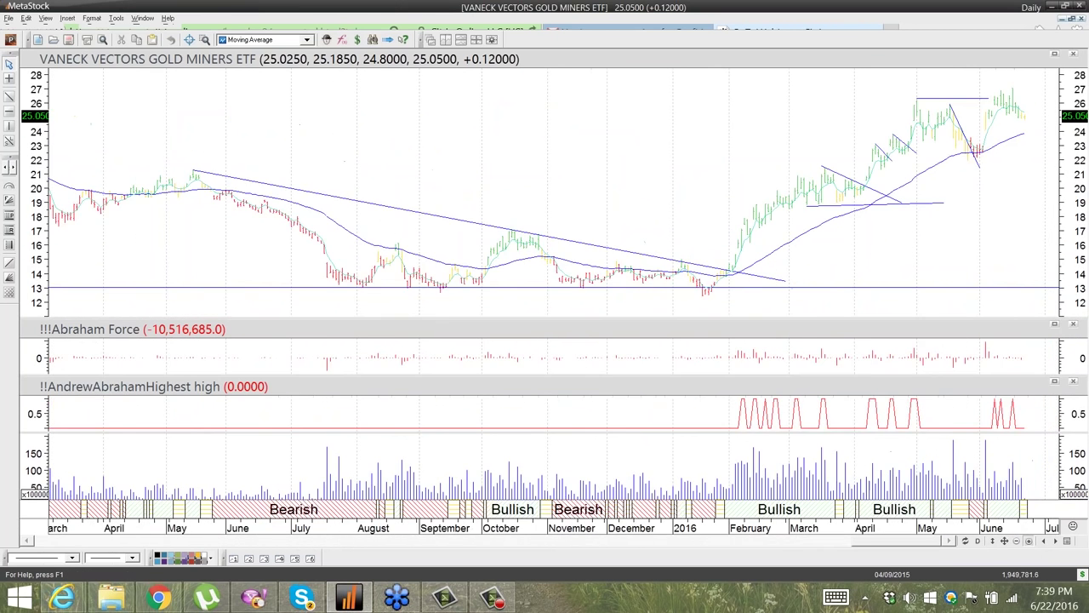
{"action": "left_click", "coordinate": [1029, 542]}
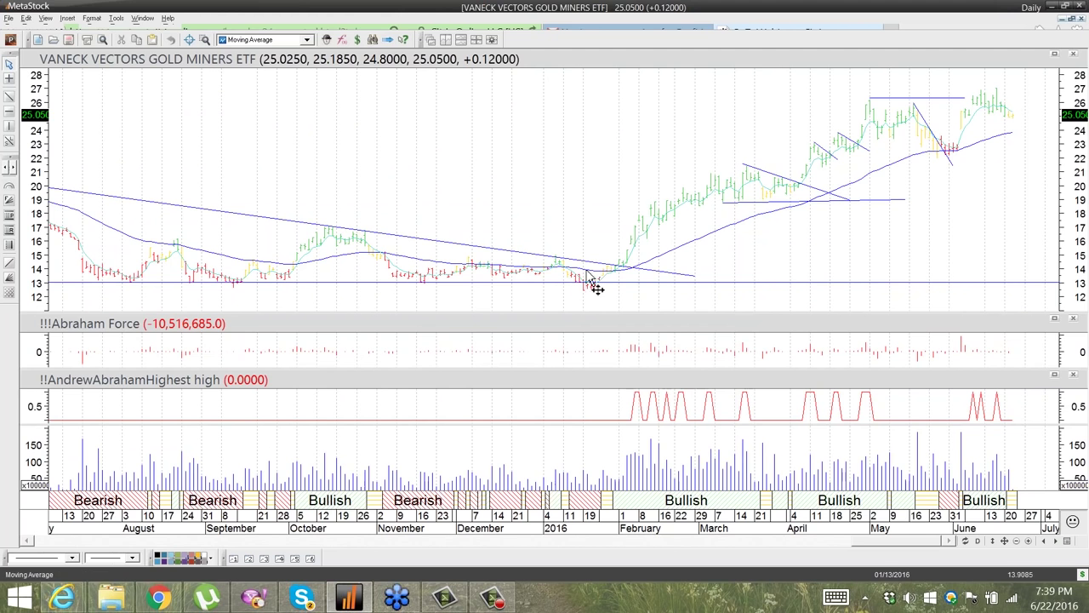
{"action": "mouse_move", "coordinate": [620, 266]}
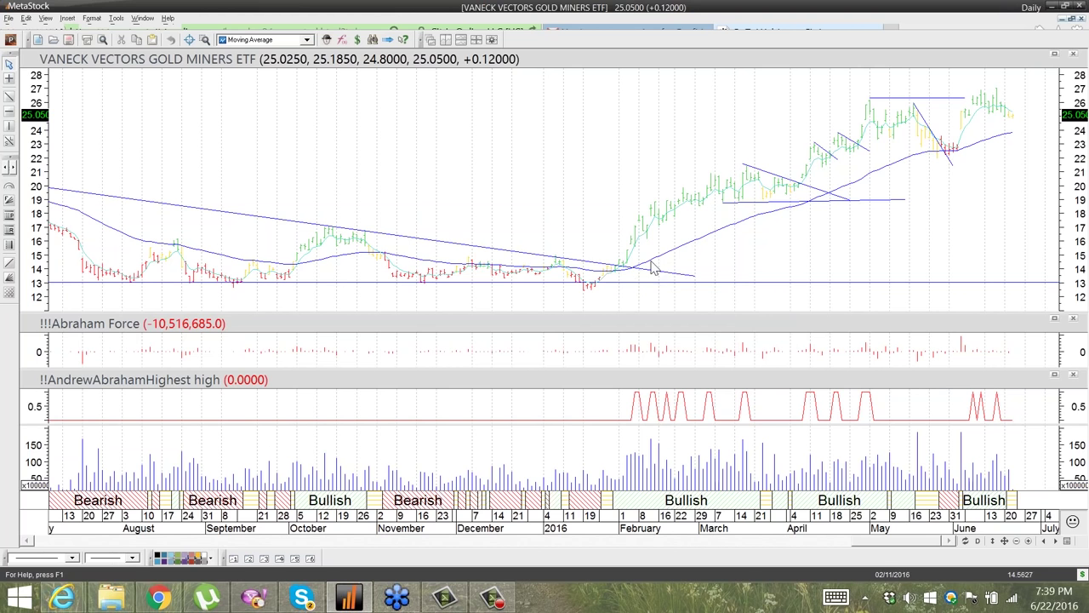
{"action": "mouse_move", "coordinate": [653, 260]}
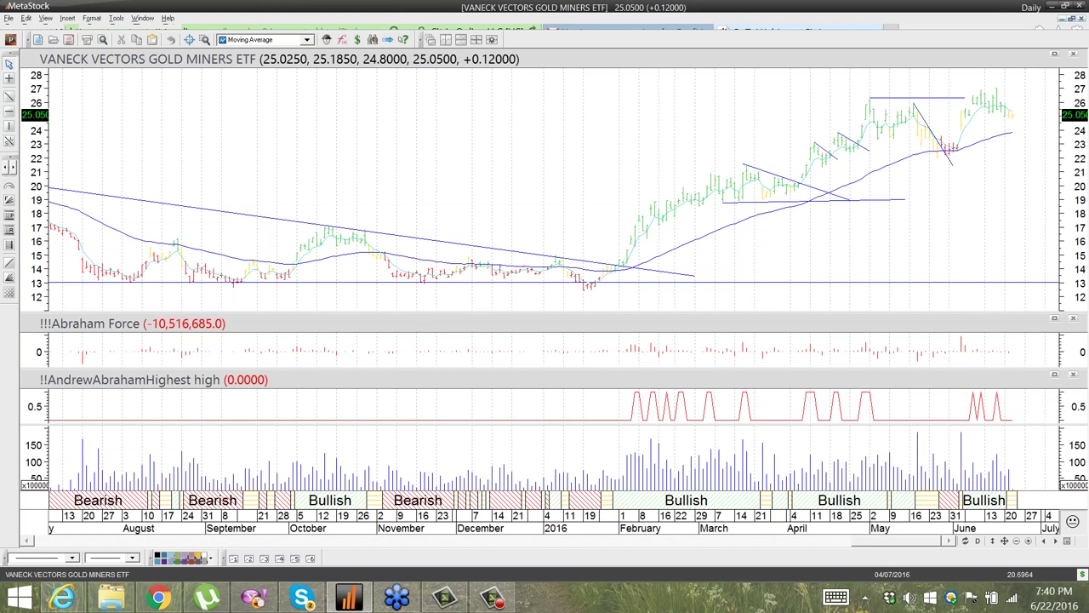
{"action": "mouse_move", "coordinate": [802, 183]}
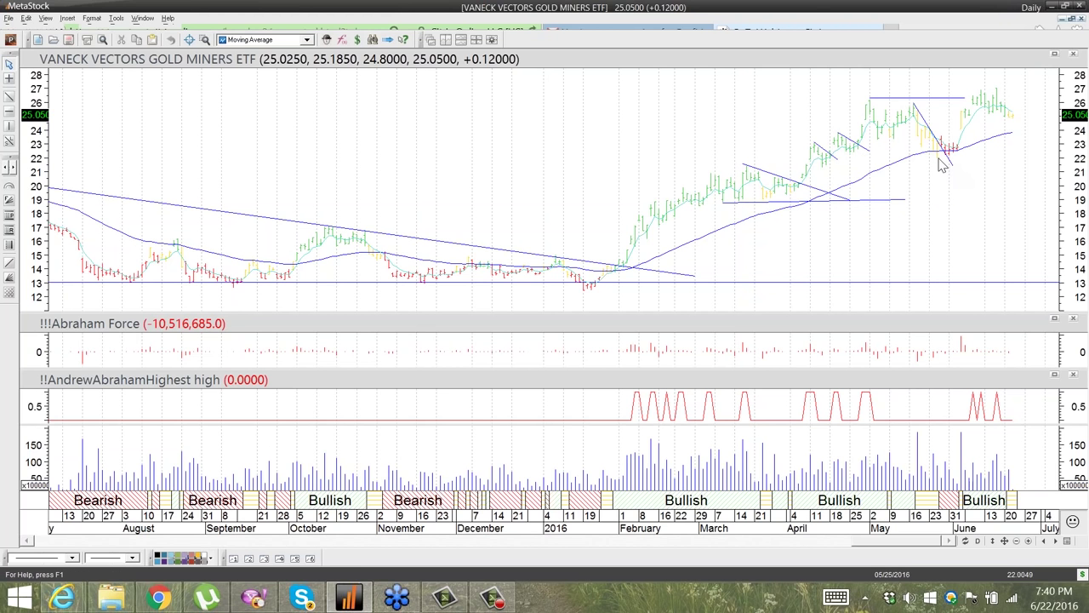
{"action": "mouse_move", "coordinate": [941, 165]}
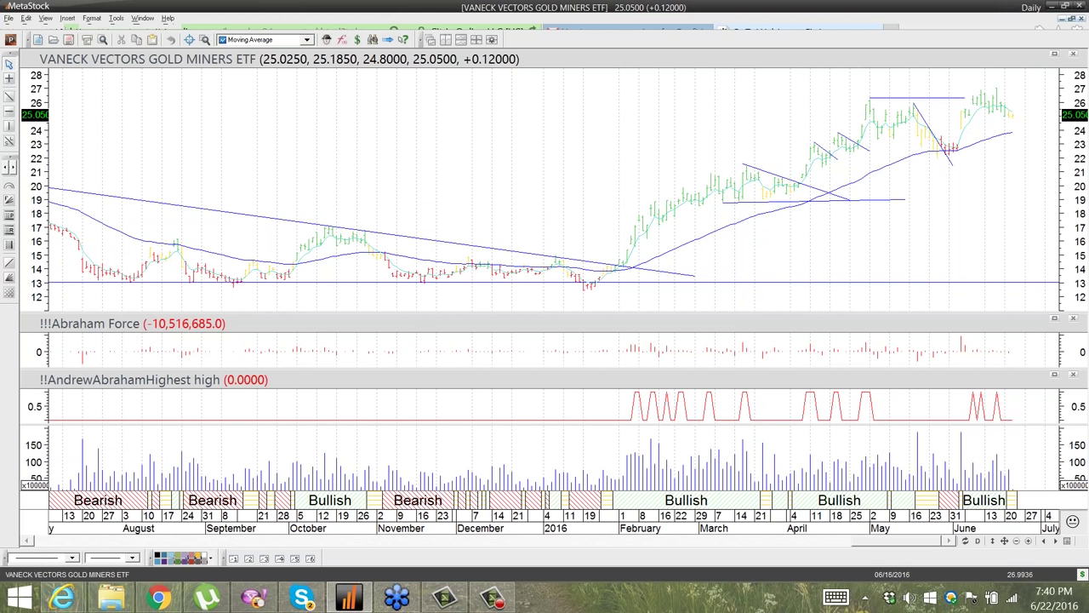
{"action": "mouse_move", "coordinate": [1000, 110]}
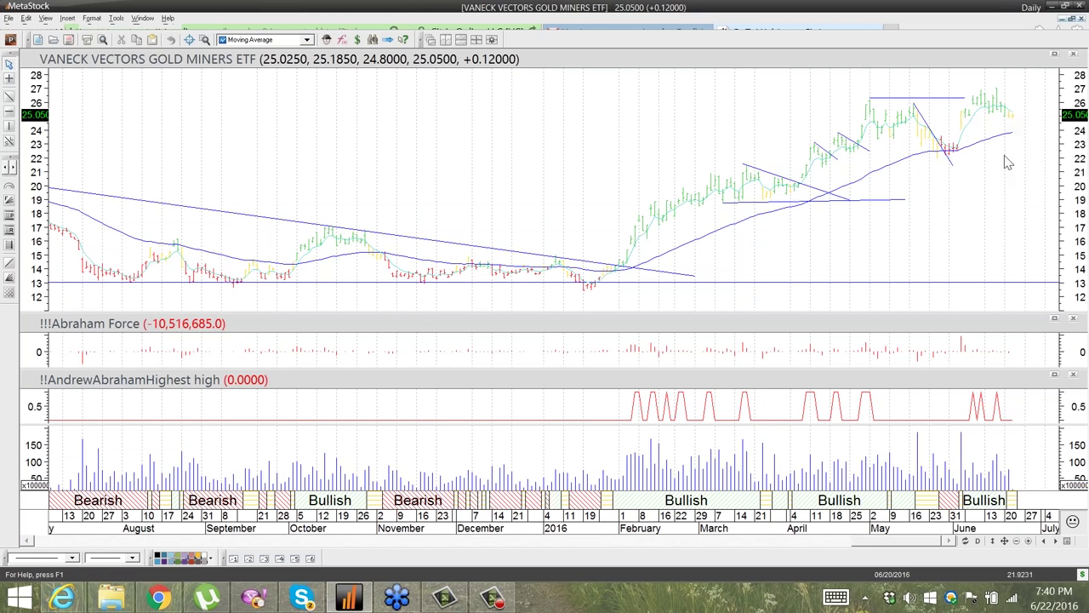
{"action": "mouse_move", "coordinate": [1012, 138]}
{"action": "left_click", "coordinate": [307, 41]}
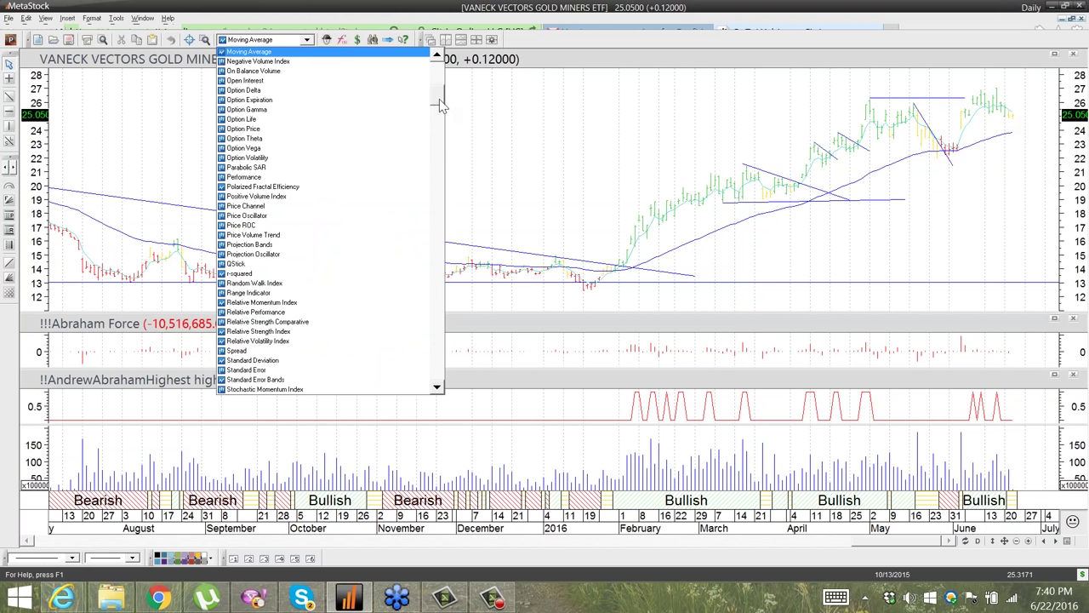
{"action": "left_click_drag", "start_coordinate": [442, 81], "coordinate": [442, 294]}
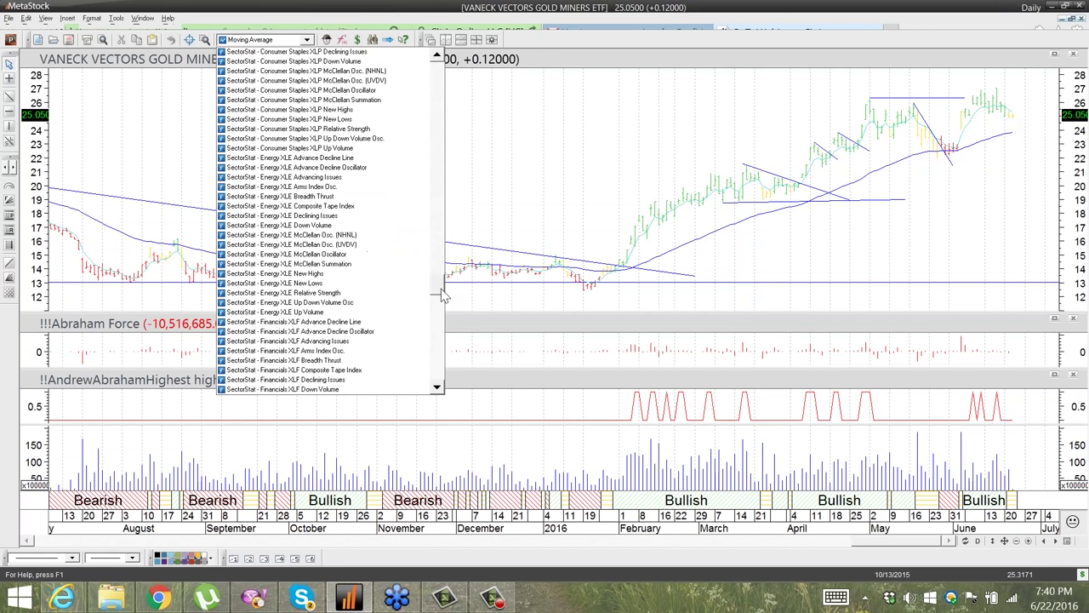
{"action": "left_click", "coordinate": [549, 169]}
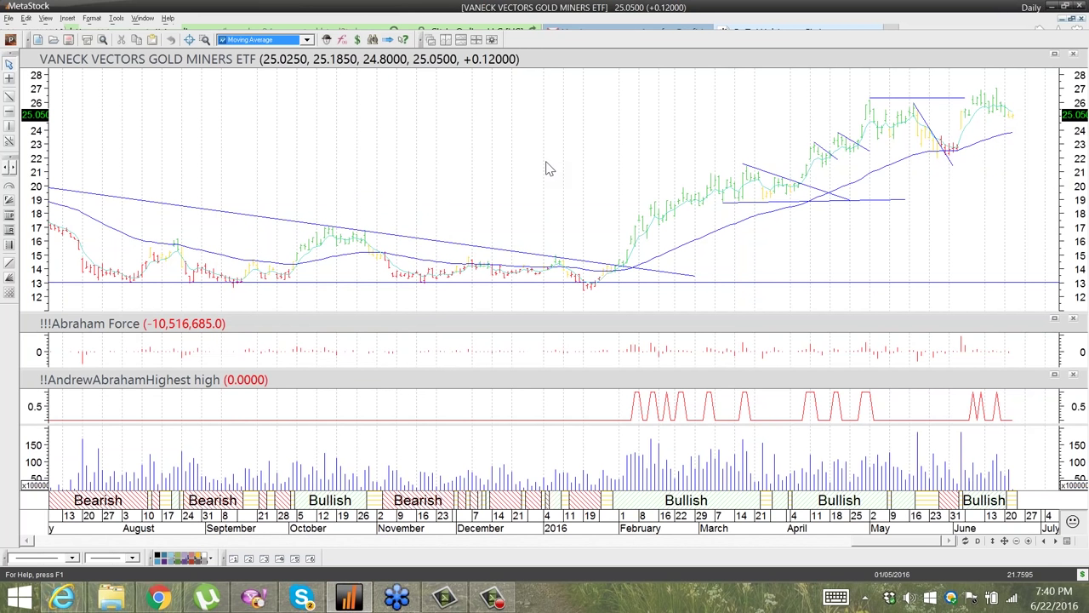